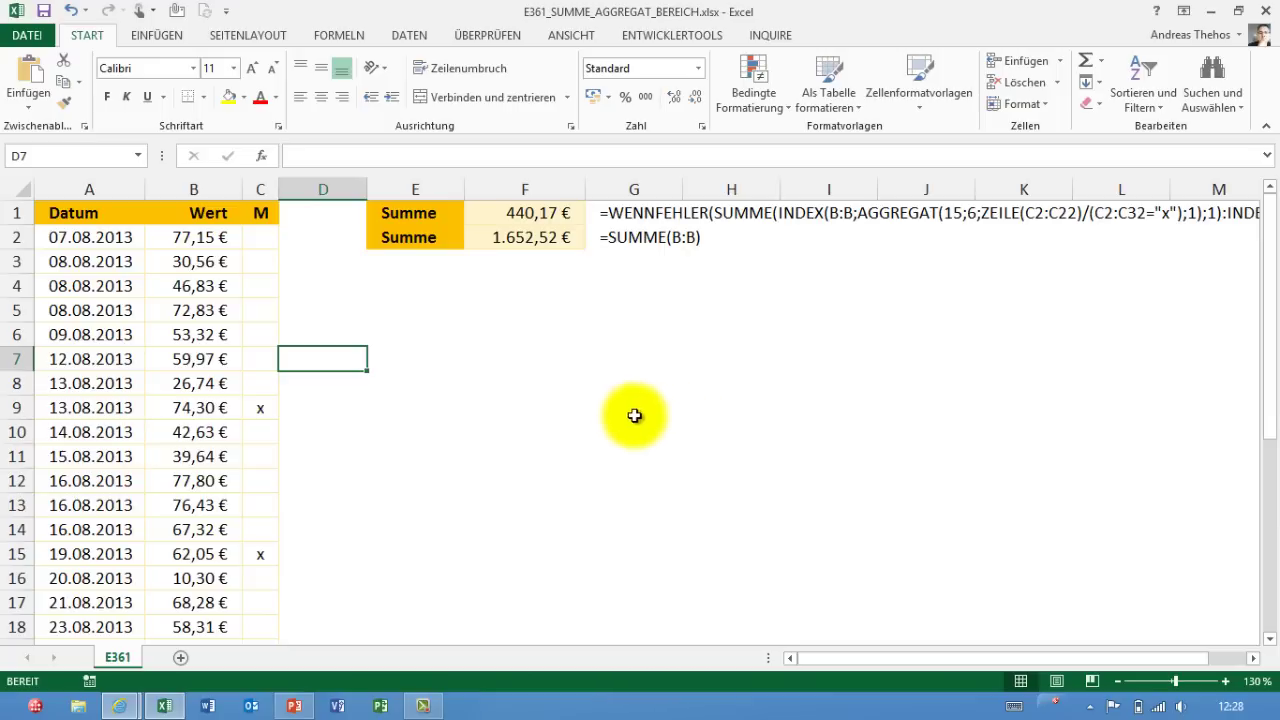
- Compare the whole Wert column total with the two Summe formulas and the values between the markers
left_click(204, 189)
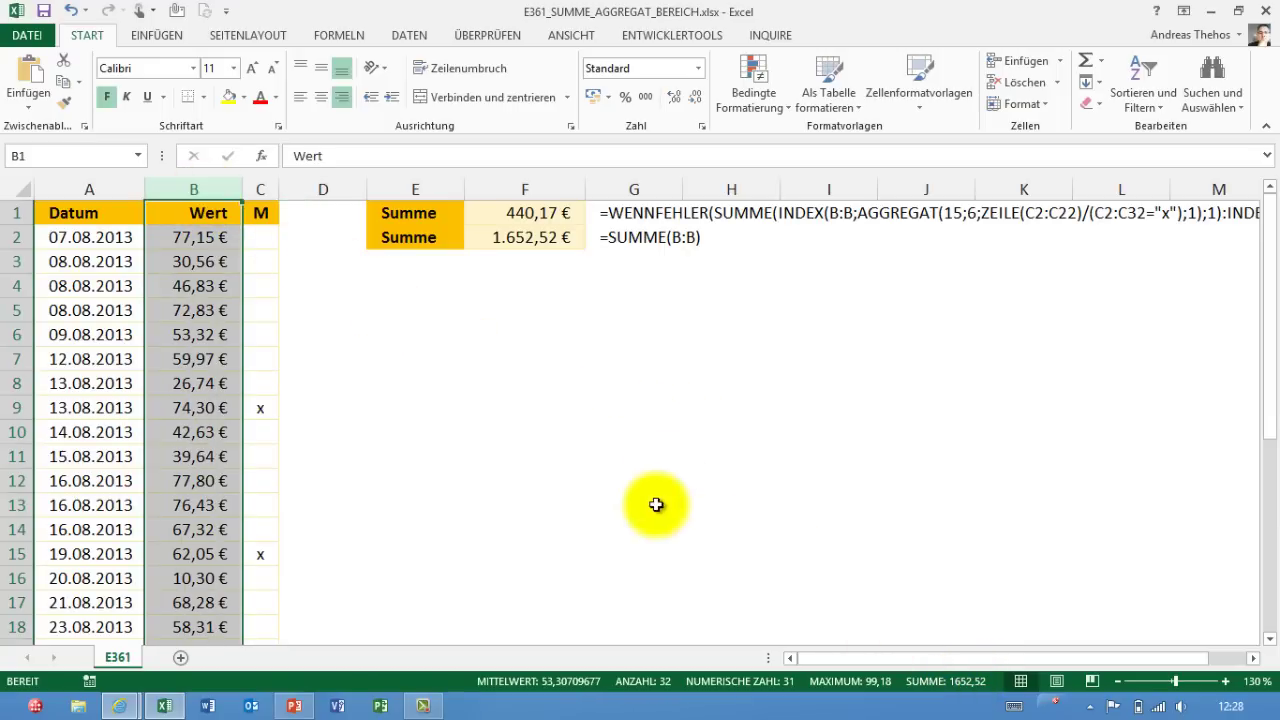
left_click(510, 240)
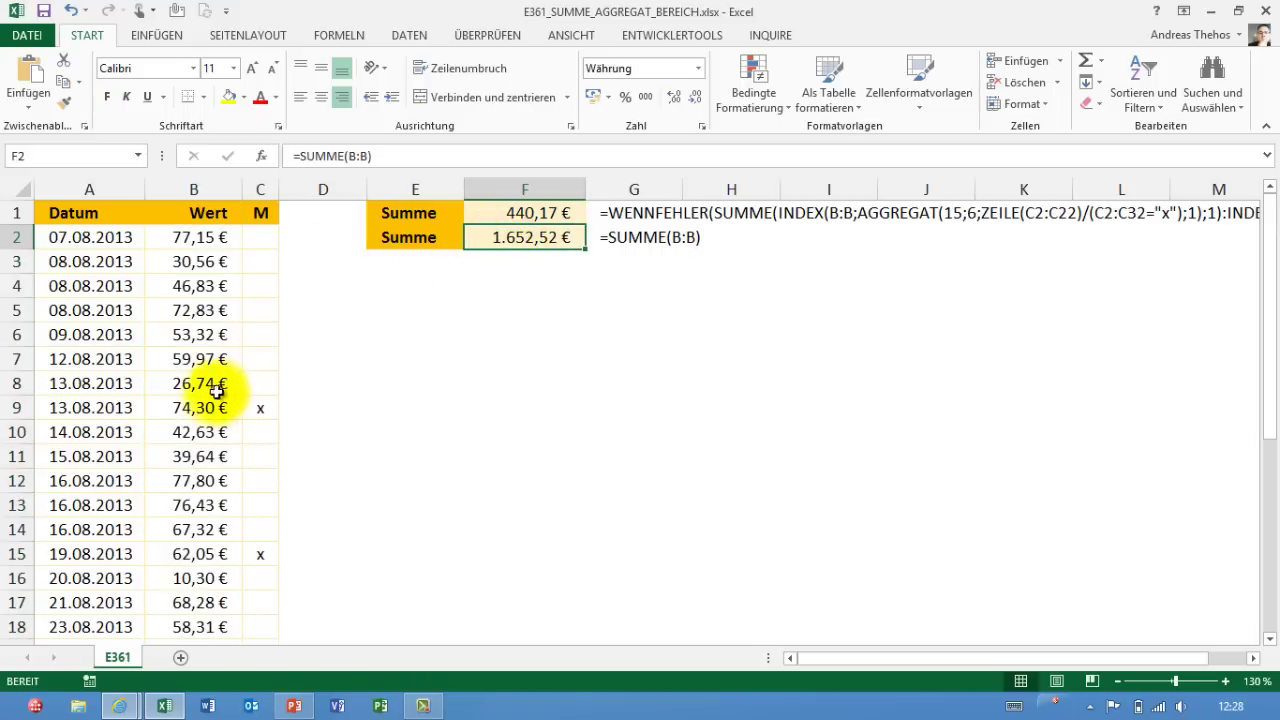
left_click_drag(200, 410, 200, 556)
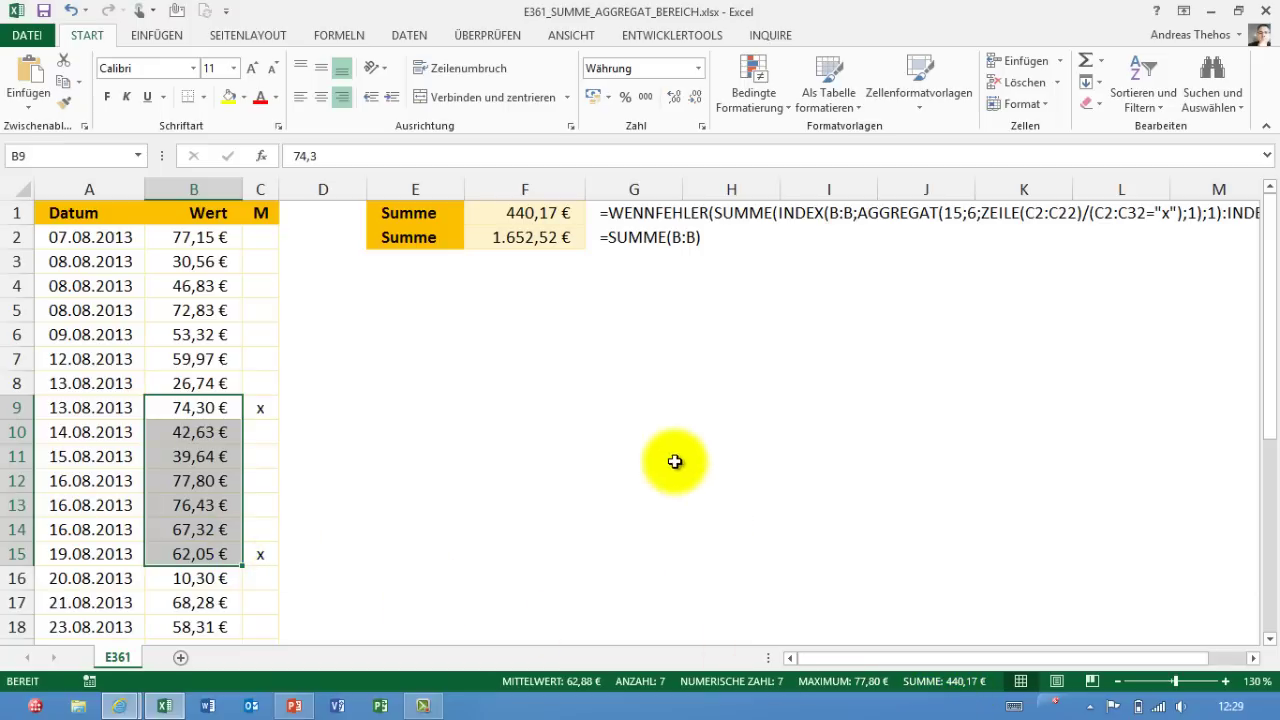
left_click(518, 213)
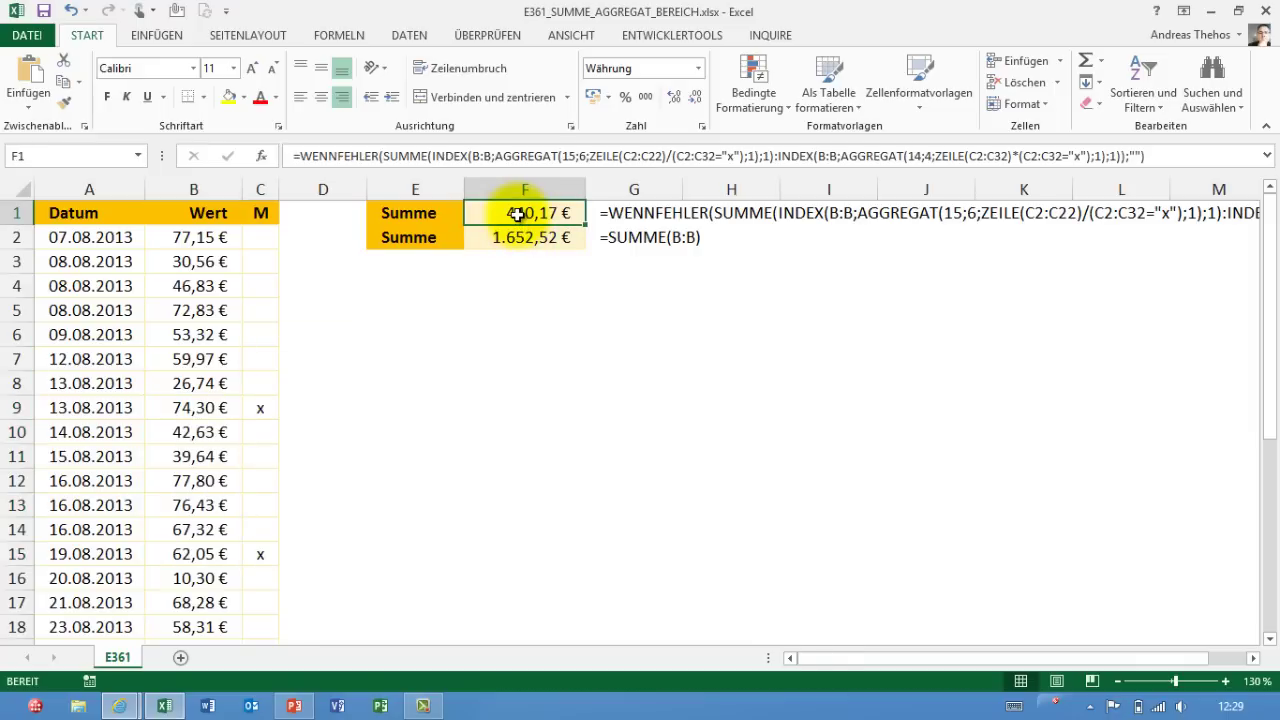
- Move the x markers from rows 9 and 15 to rows 3 and 17
left_click(259, 407)
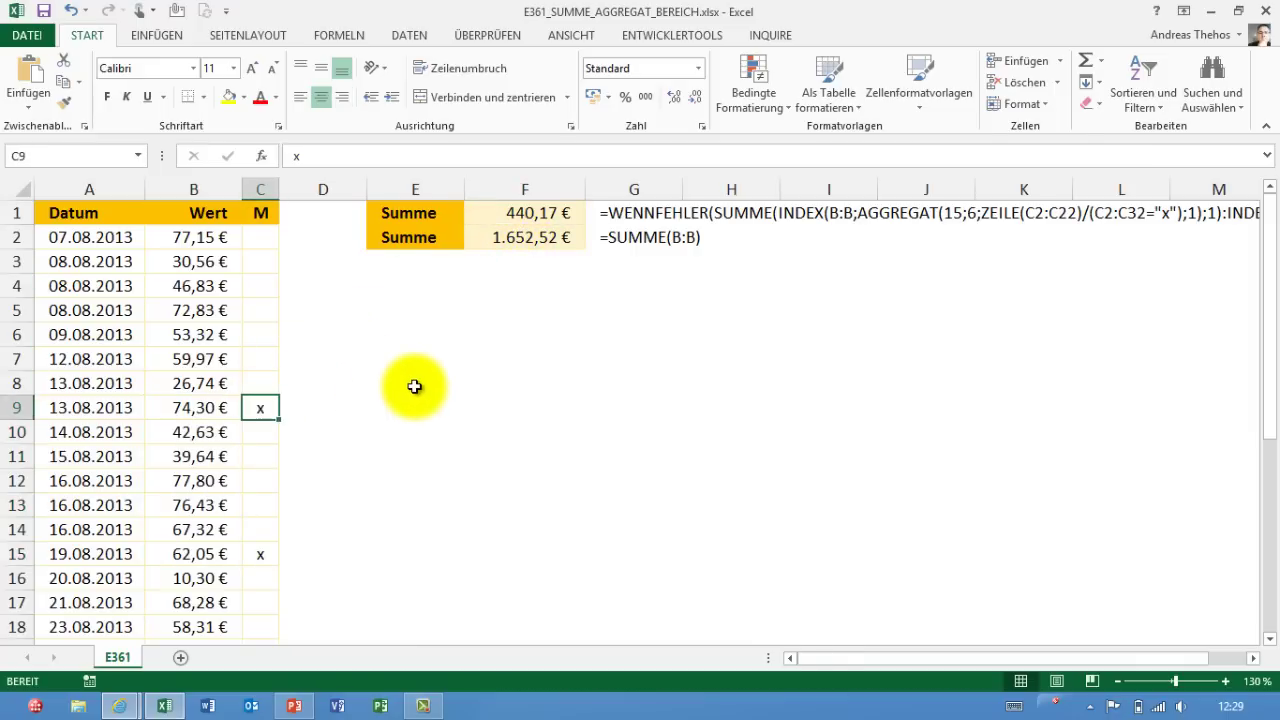
key("Delete")
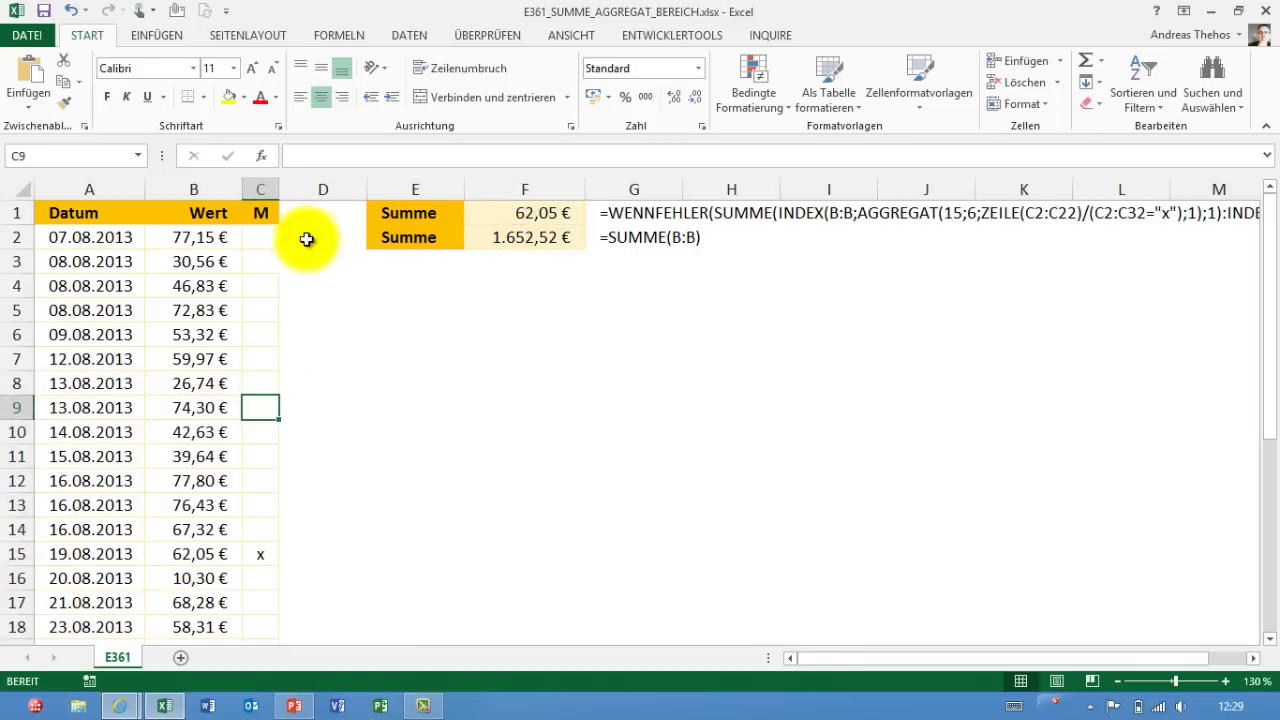
left_click(263, 260)
type("x")
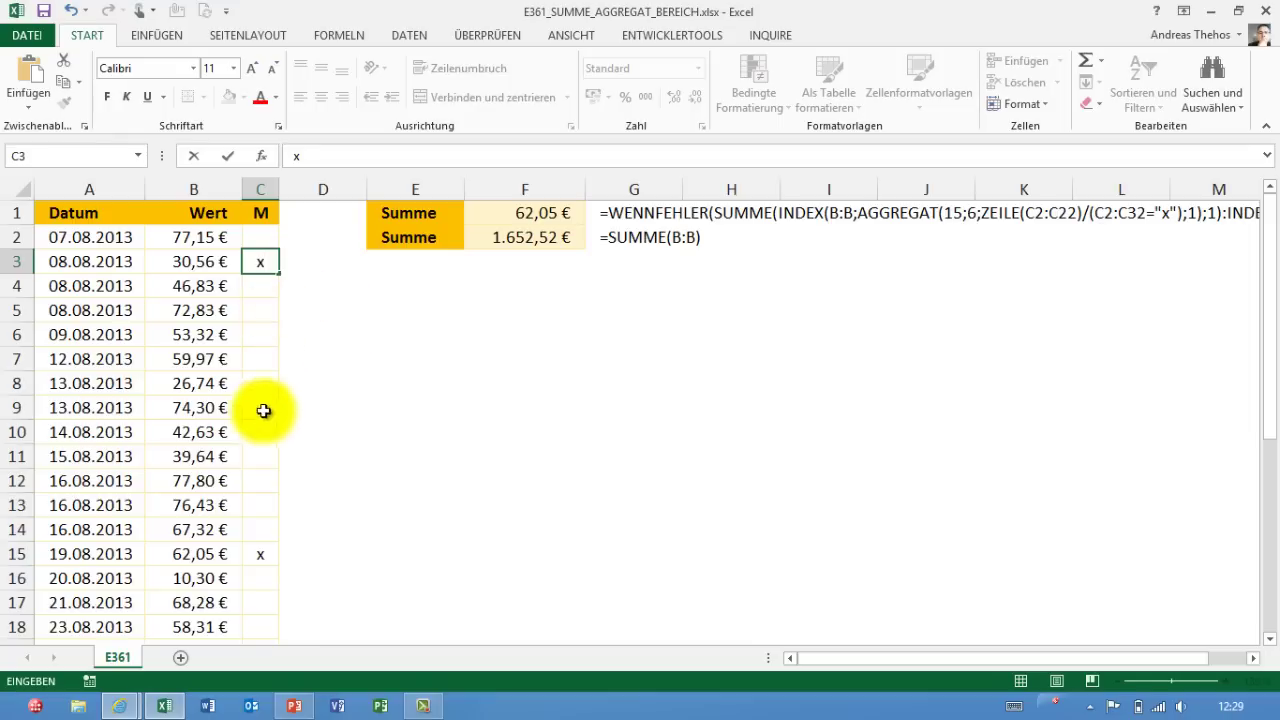
left_click(258, 553)
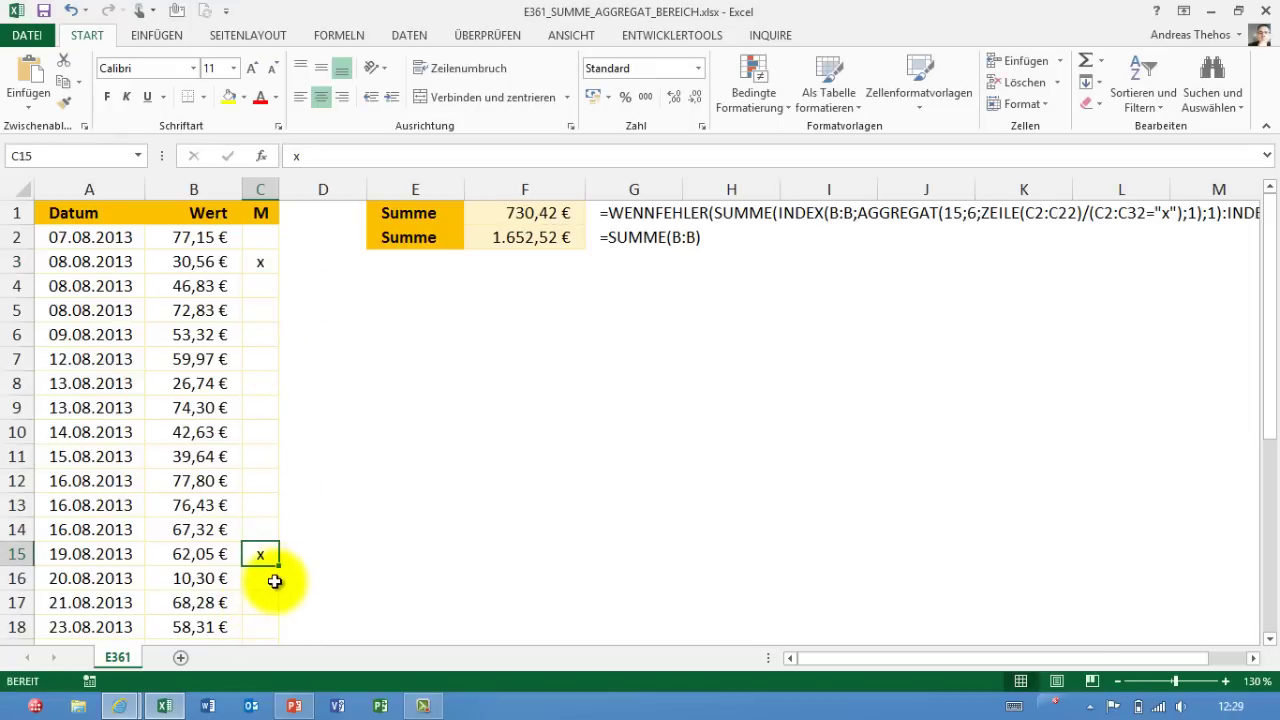
key("Delete")
left_click(262, 602)
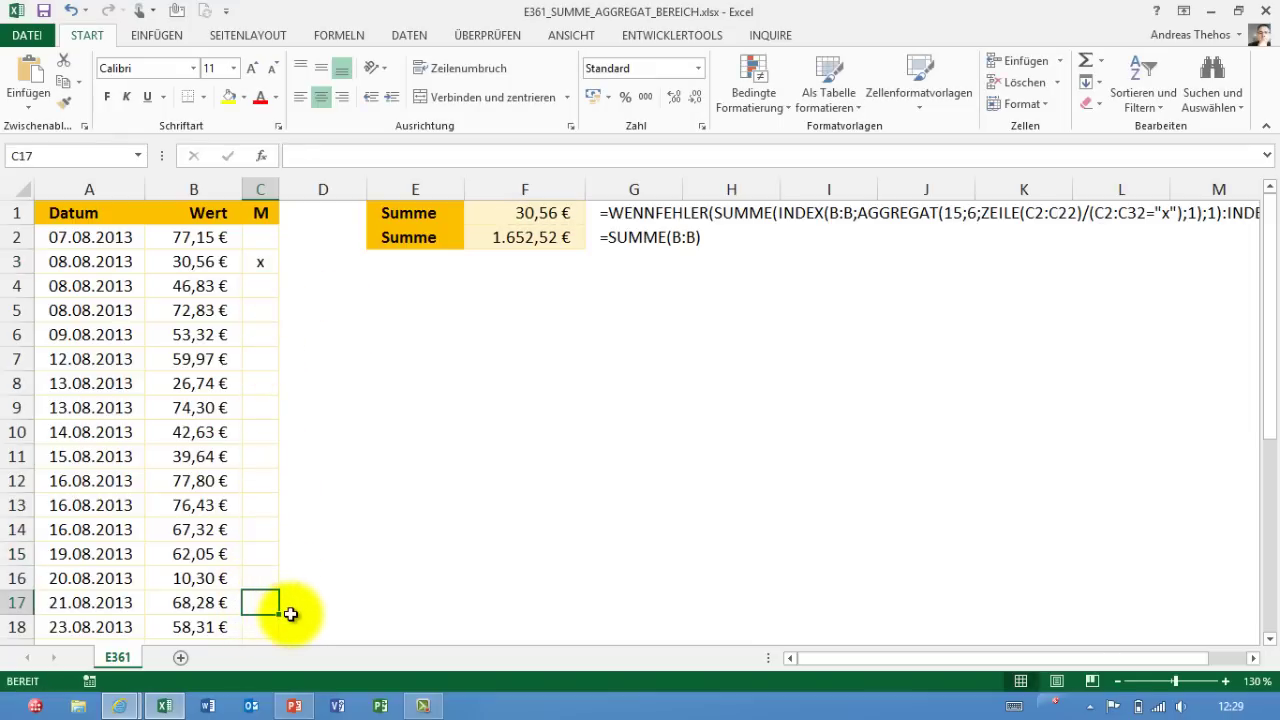
type("x")
- Select B3:B17 and confirm the status-bar sum matches F1's 809,00 €
left_click(260, 551)
left_click_drag(228, 600, 190, 282)
left_click(187, 264, "shift")
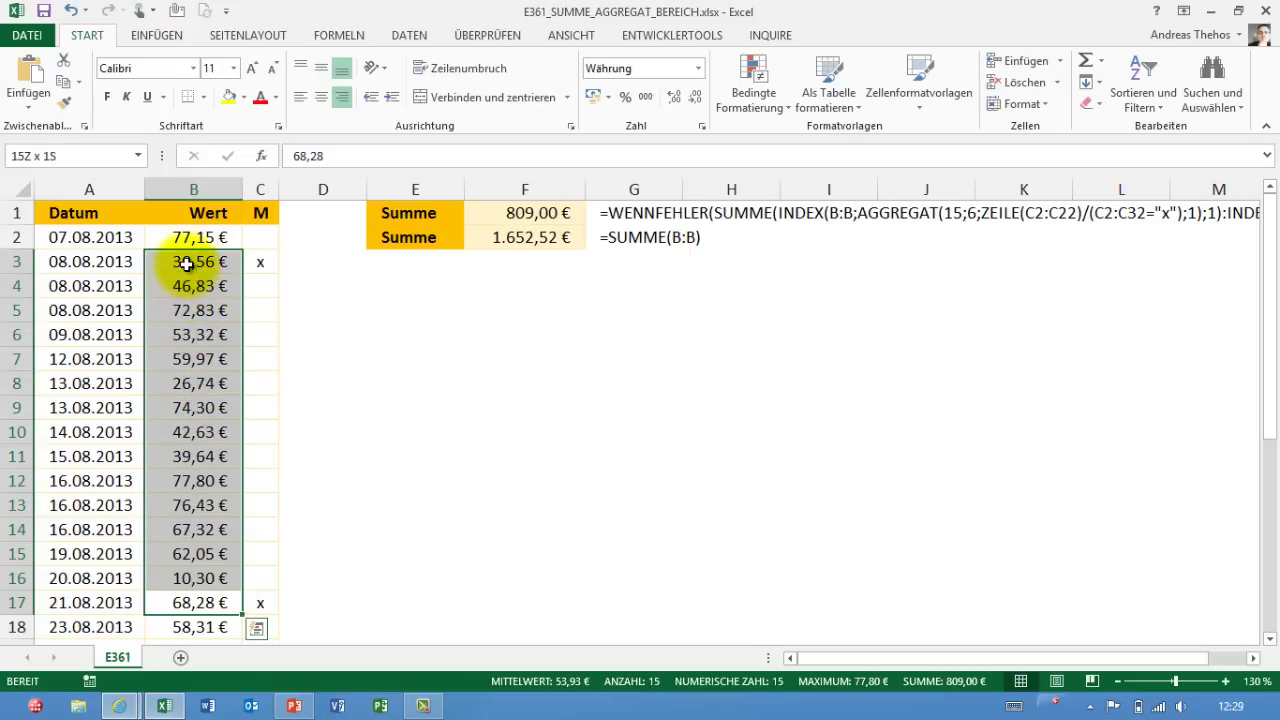
left_click(965, 690)
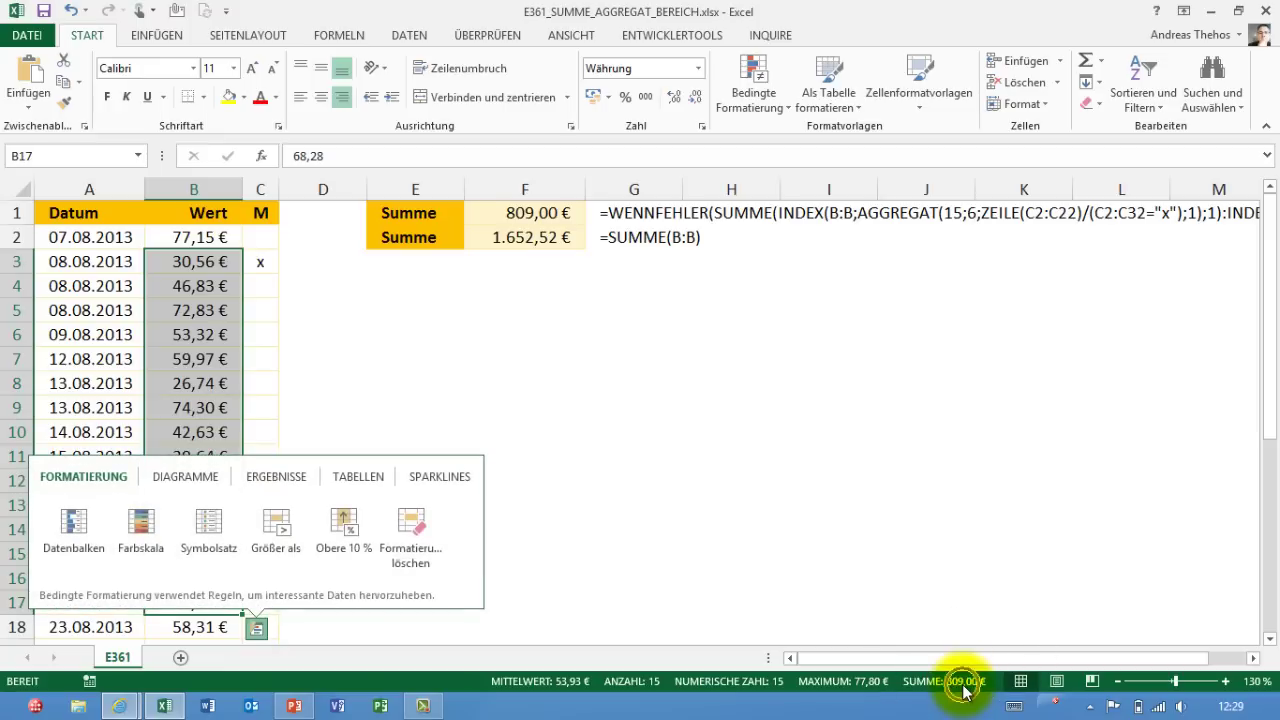
left_click(662, 476)
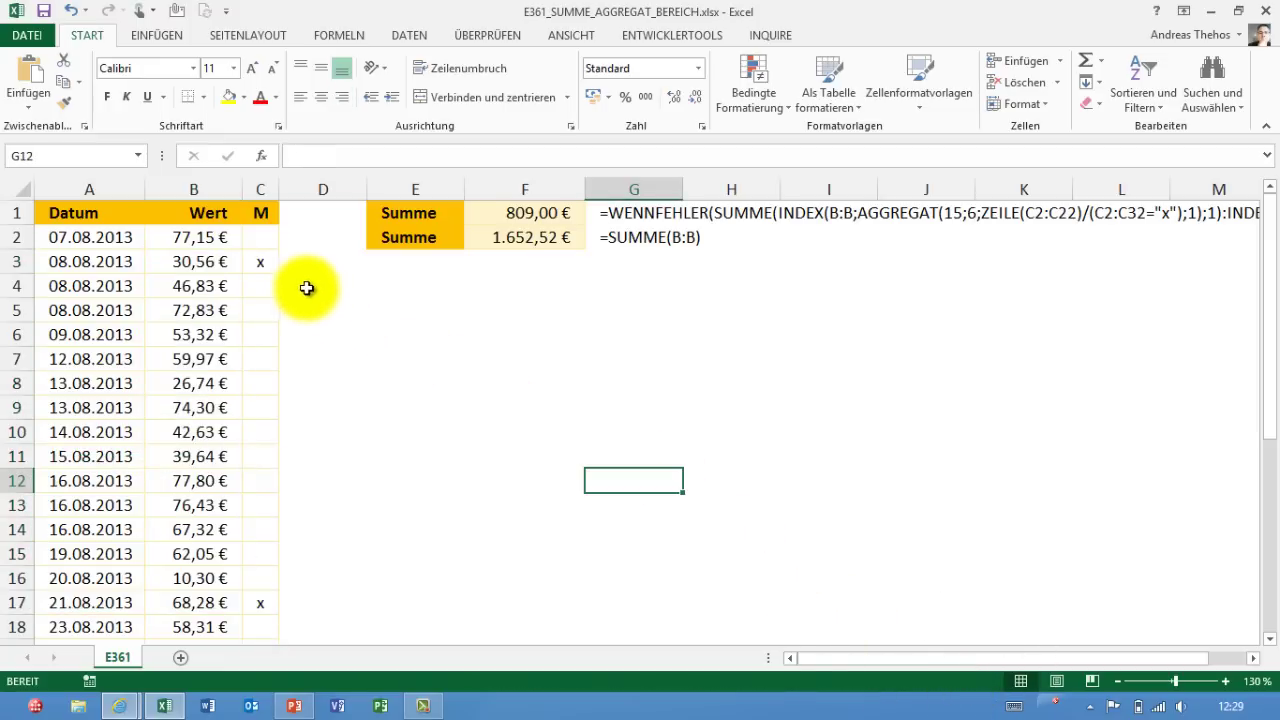
left_click(261, 258)
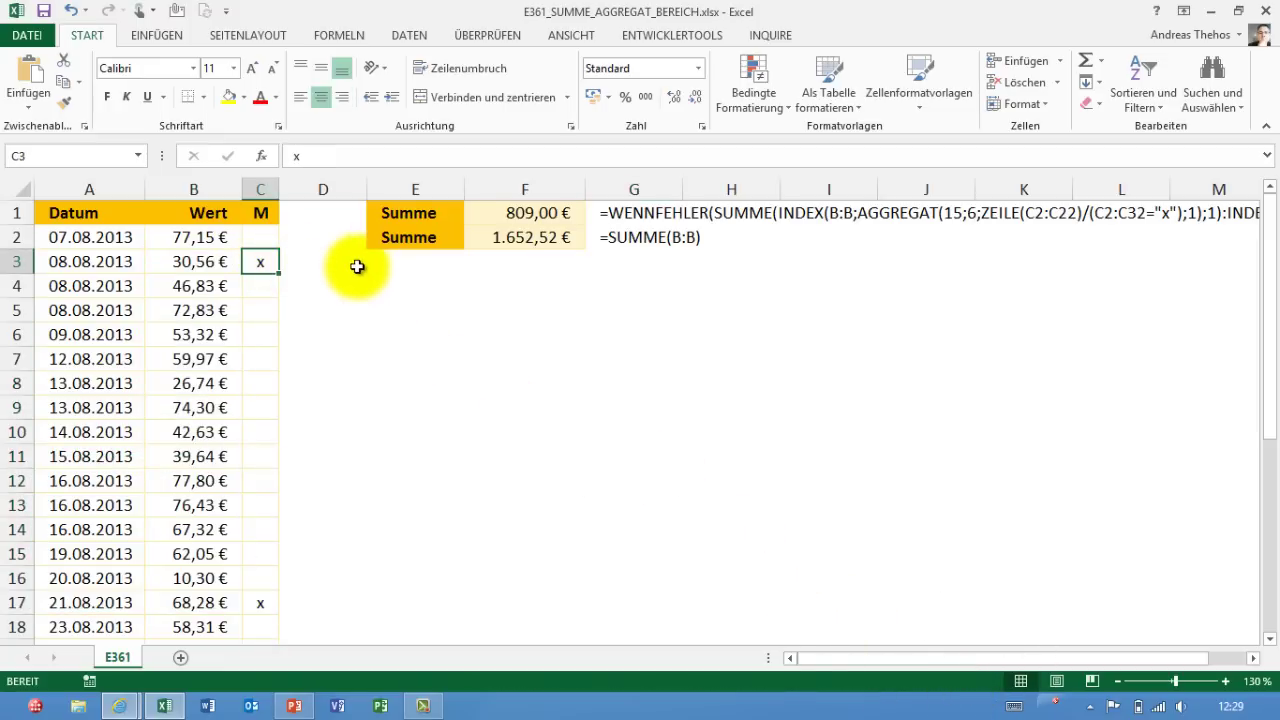
left_click(310, 244)
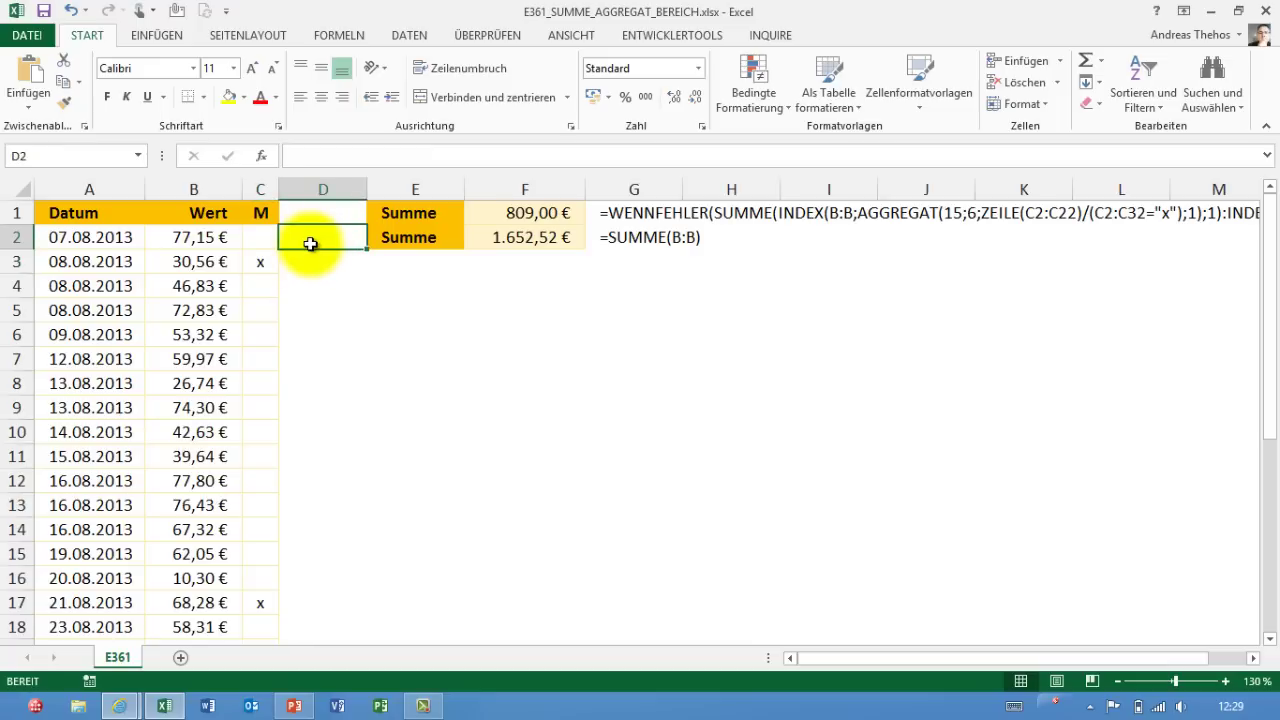
type("=")
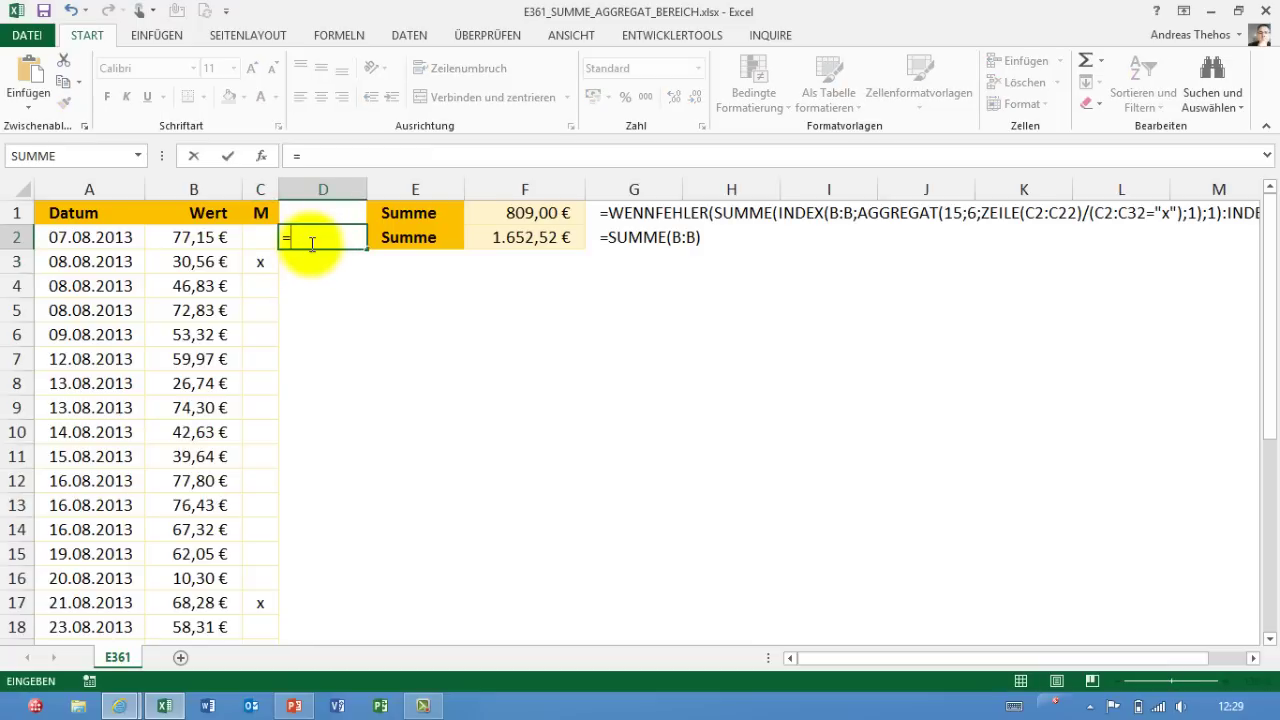
key("Left")
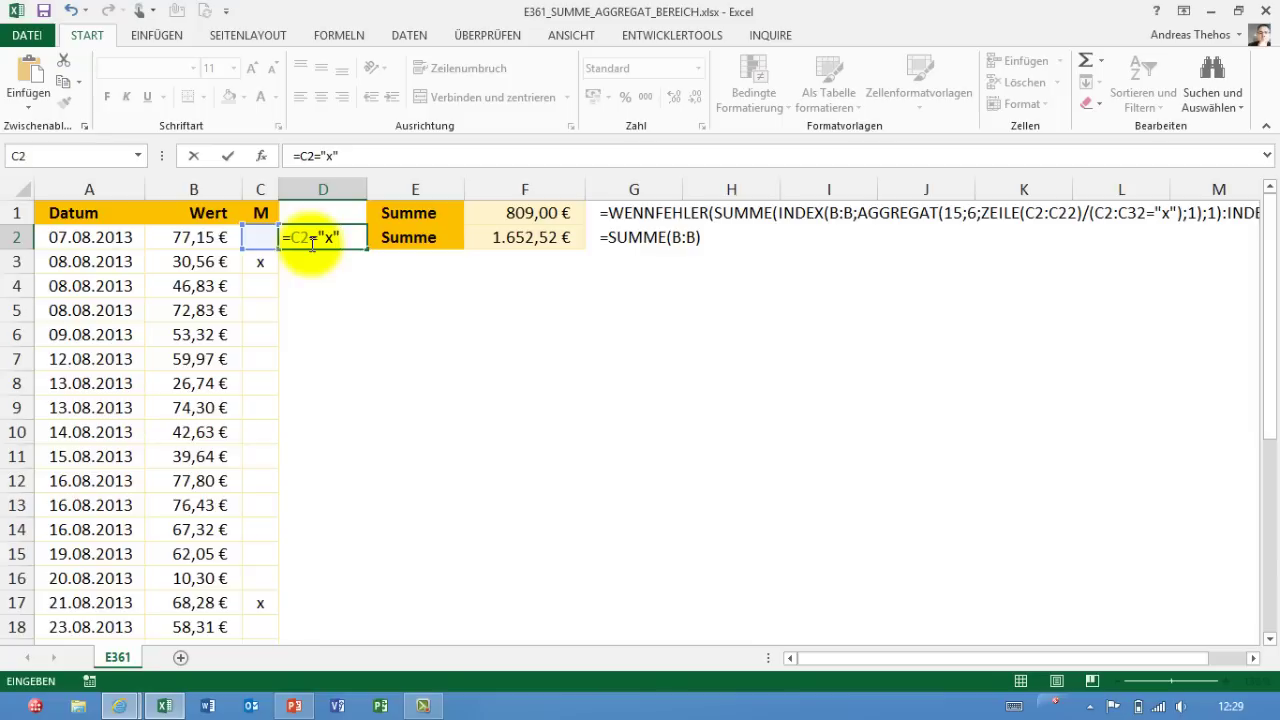
key("Return")
left_click(312, 243)
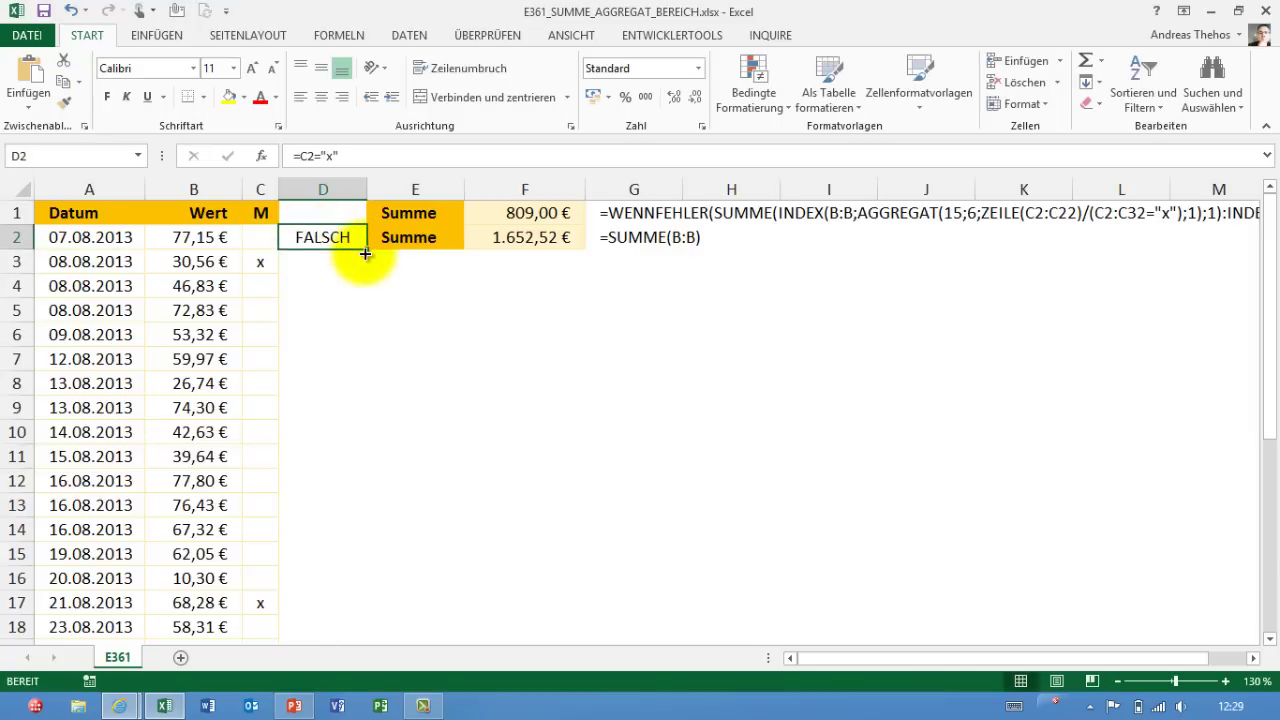
left_click_drag(367, 253, 329, 526)
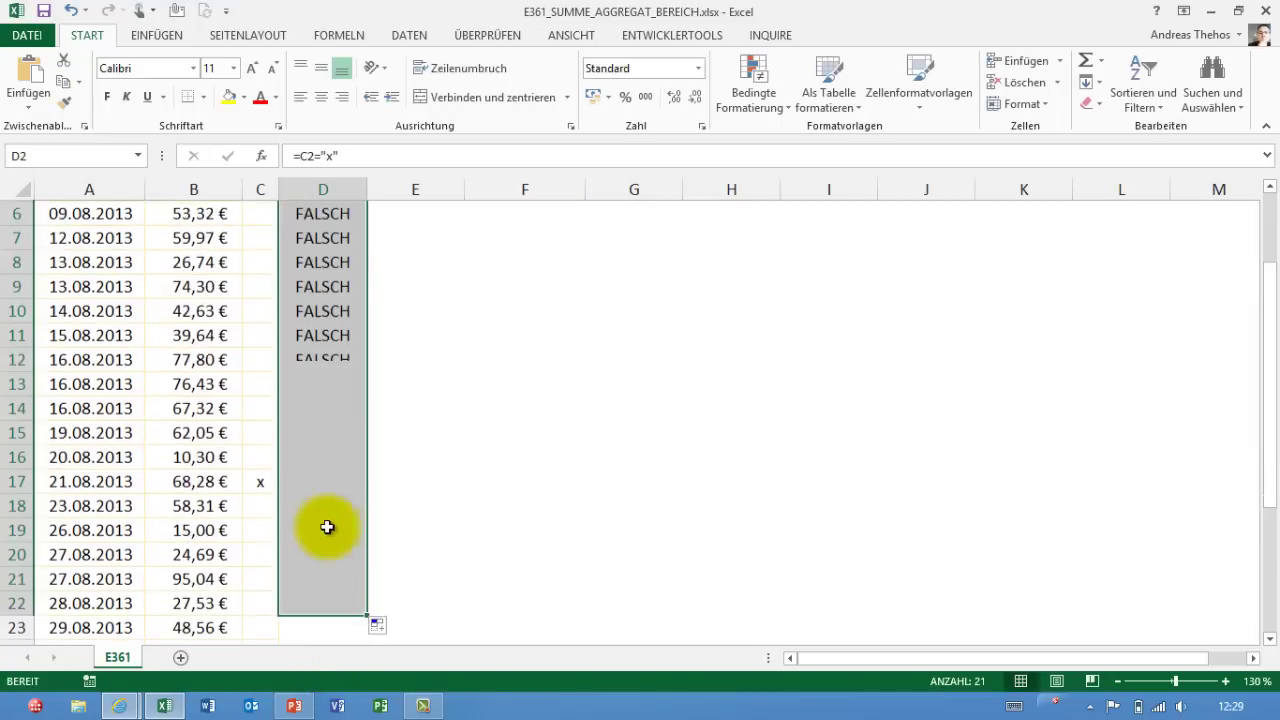
scroll(325, 456, "up", 2)
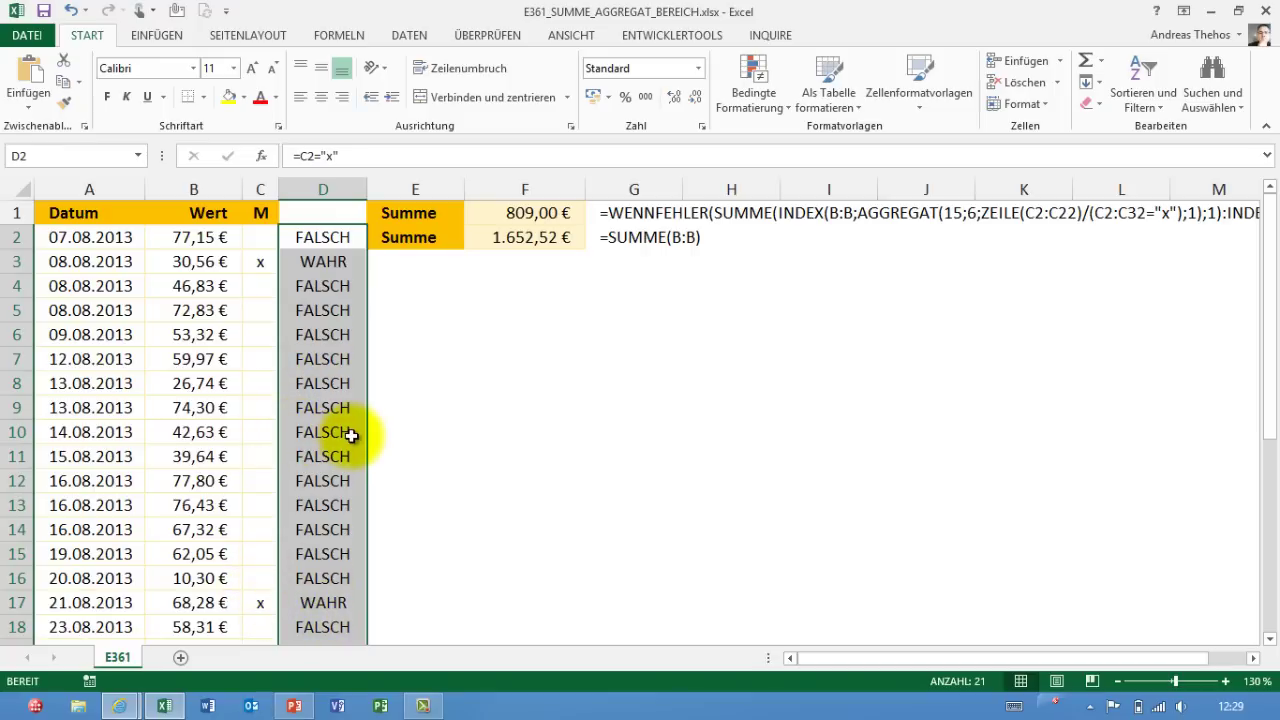
key("Delete")
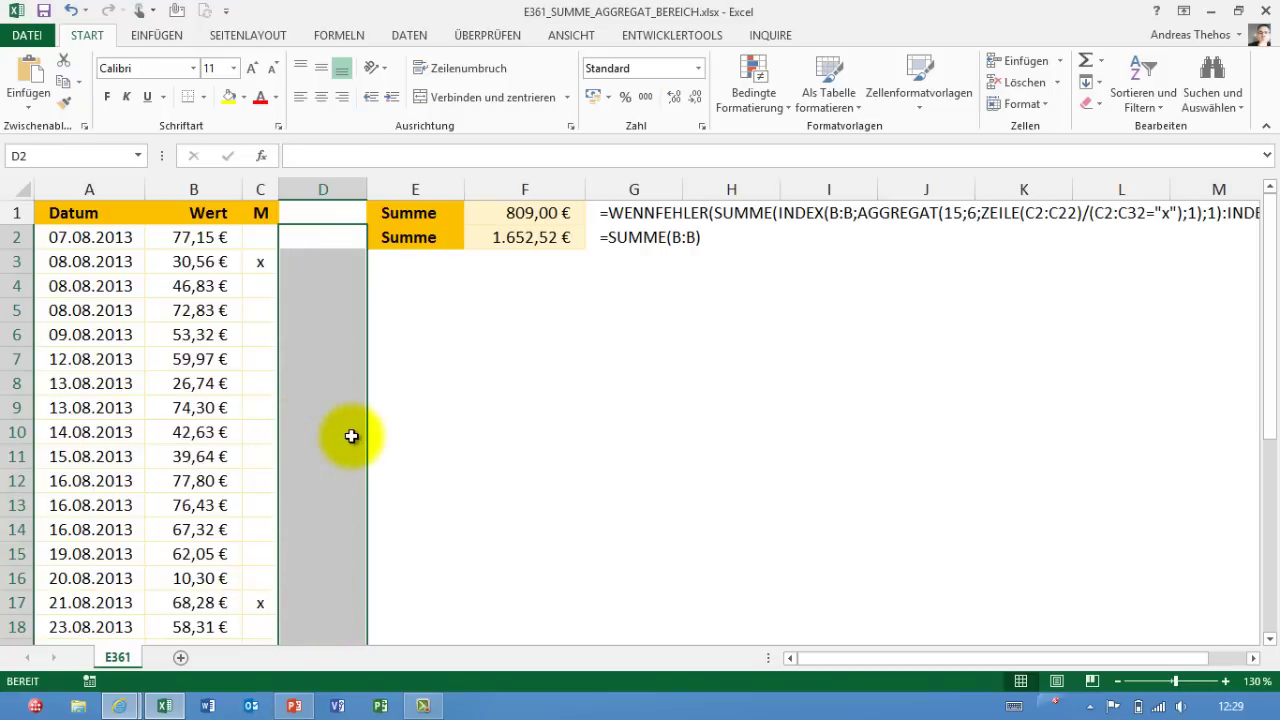
left_click(261, 285)
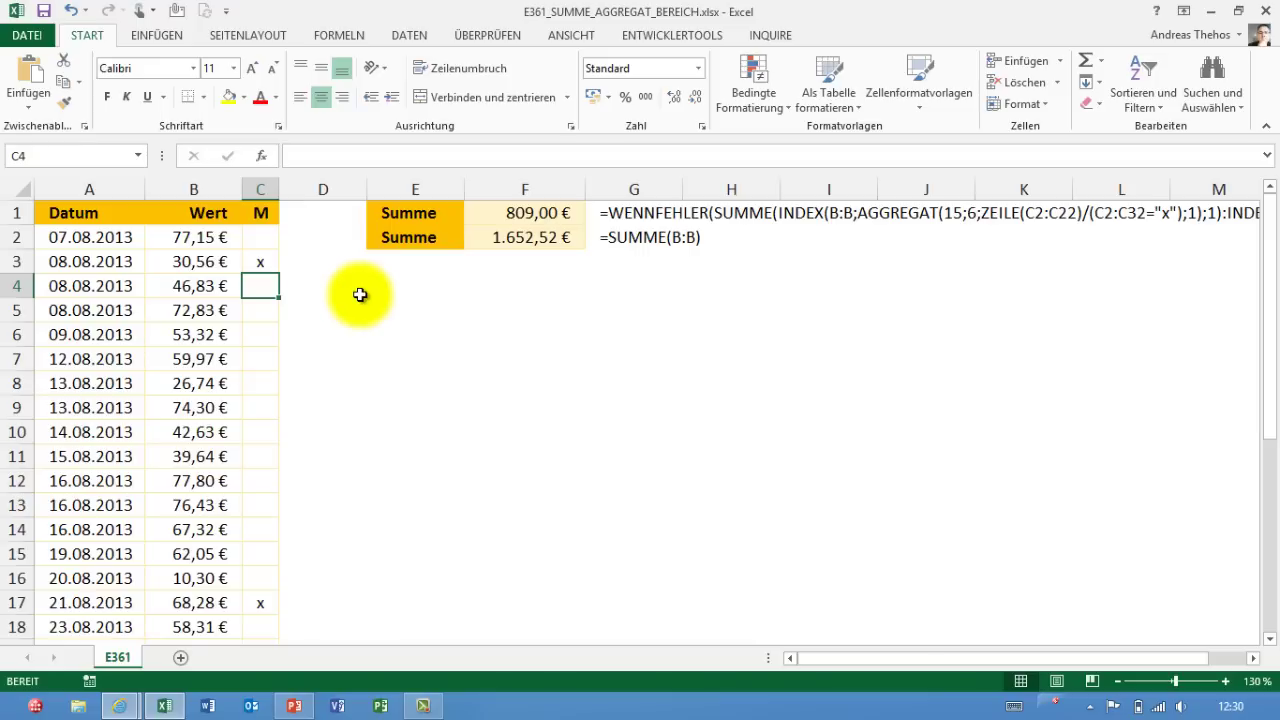
left_click(259, 262)
type("x")
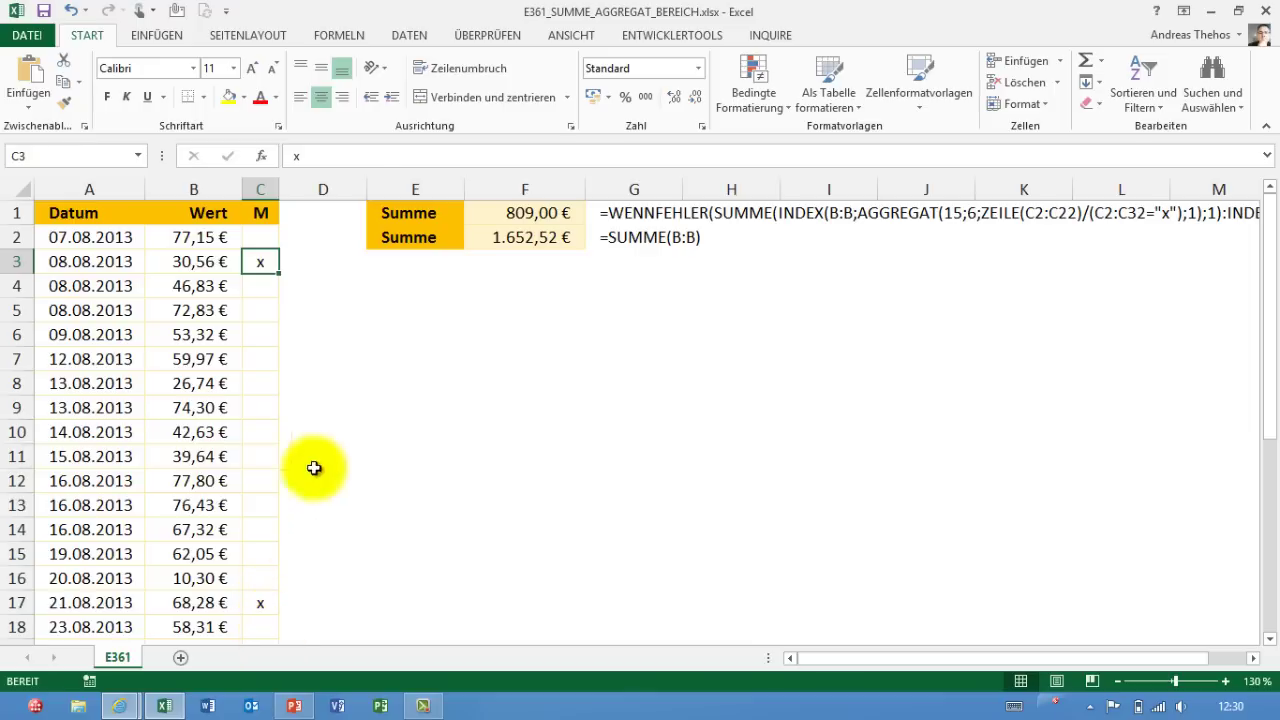
- Enter =ZEILE() in D2 and copy it down to row 18
left_click(309, 238)
type("=")
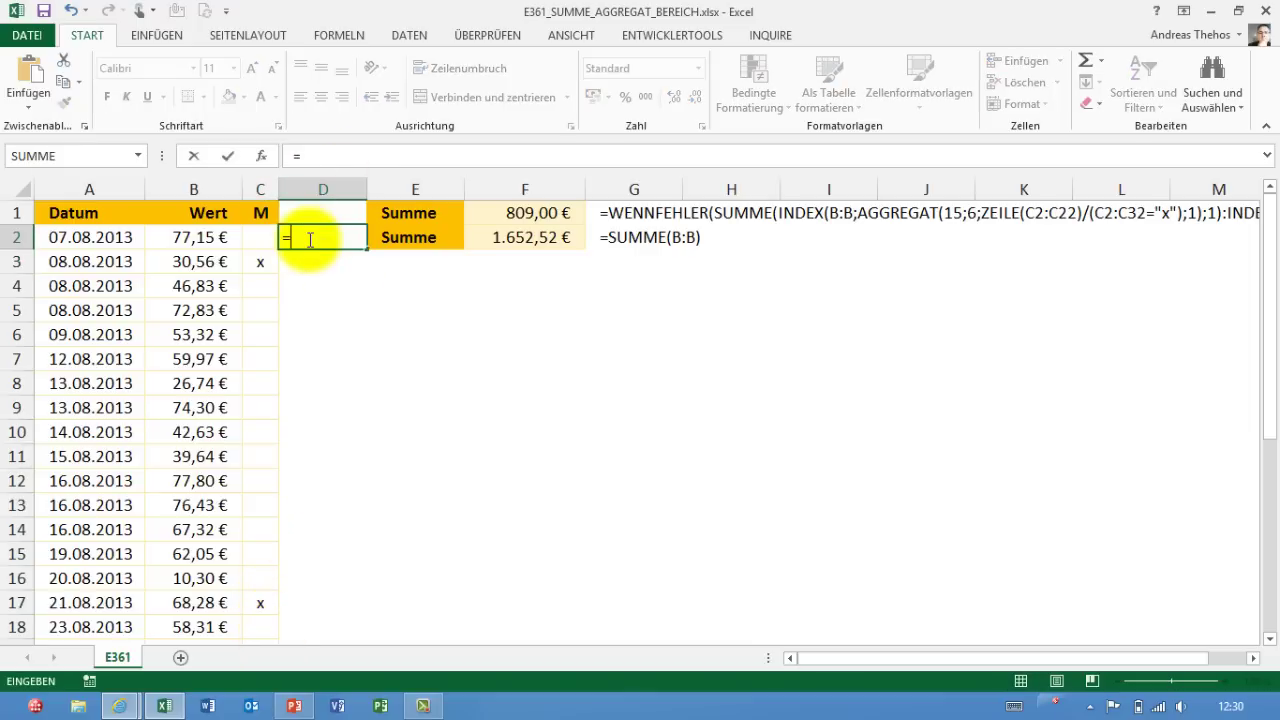
type("zeile")
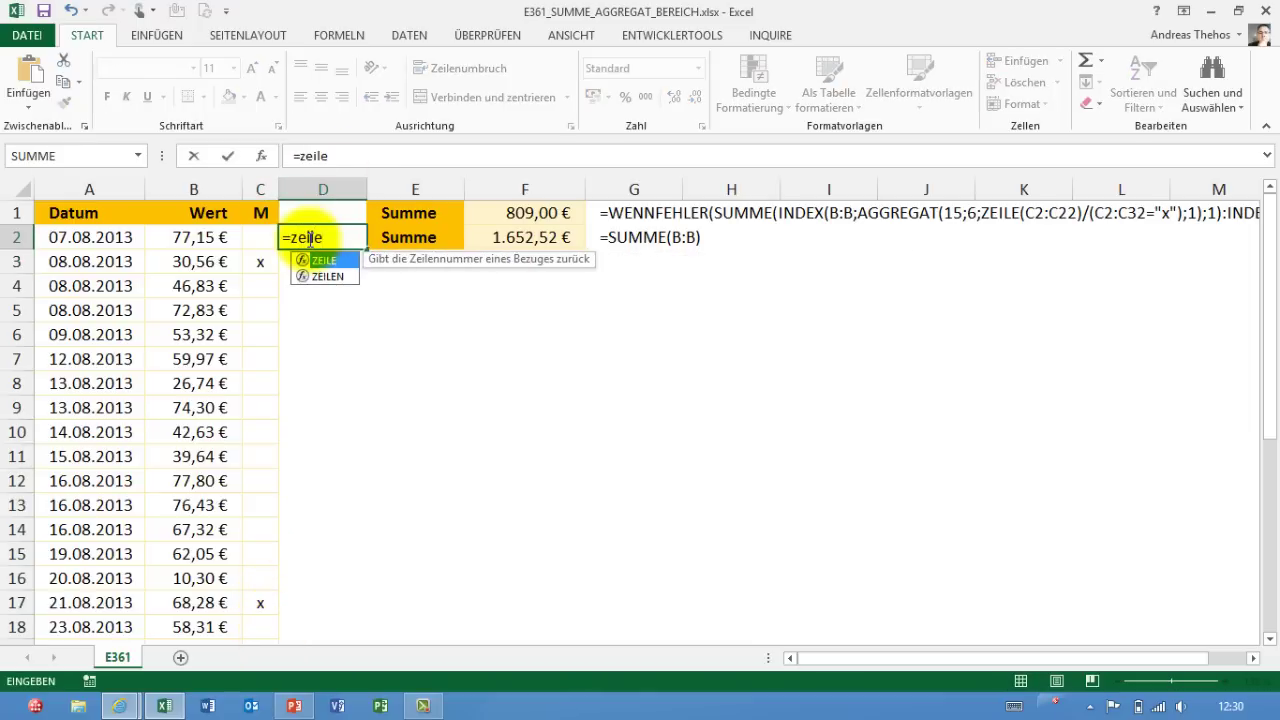
type("()")
key("Return")
left_click(309, 239)
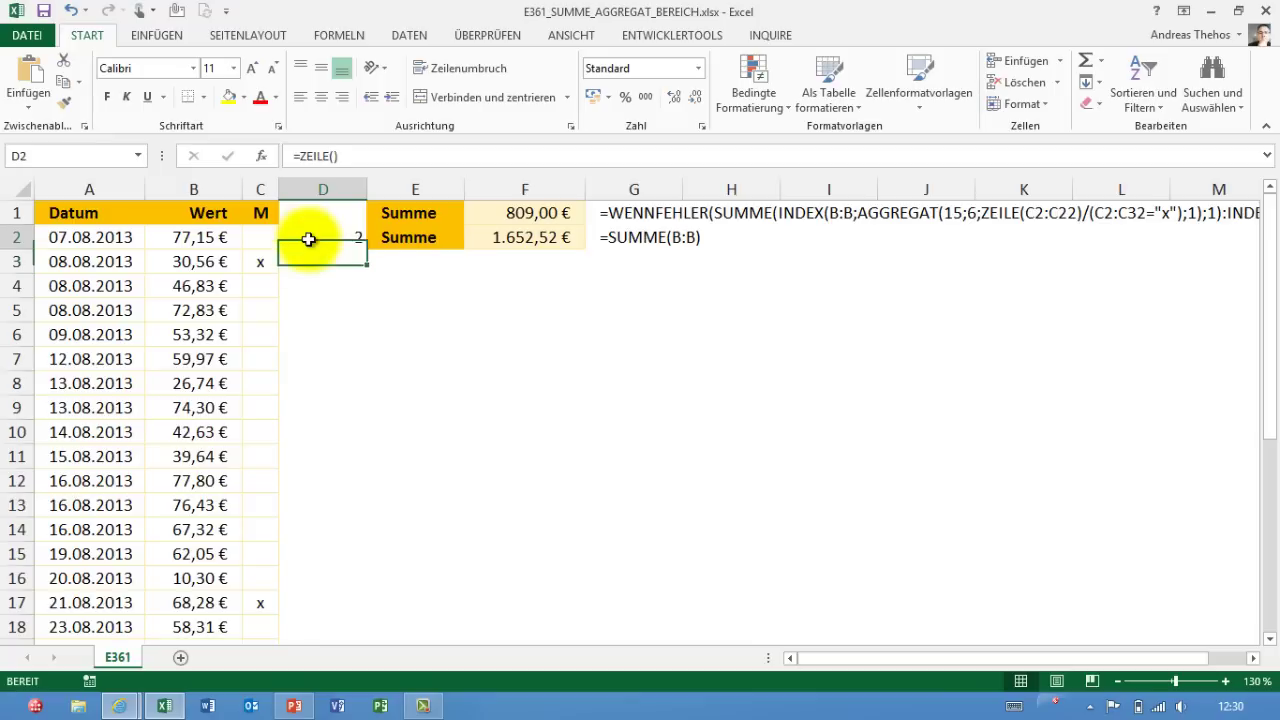
left_click_drag(368, 253, 330, 630)
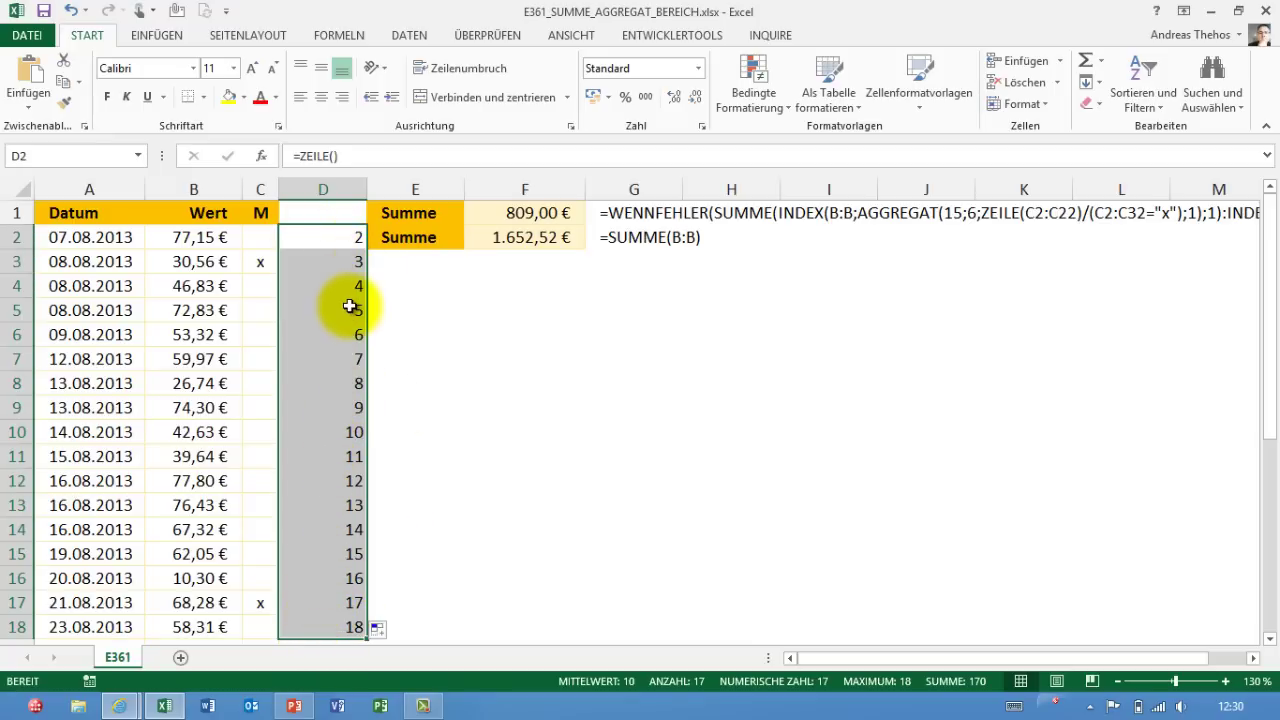
- Change D2 to =ZEILE()*(C2="x") and fill it down column D
left_click(371, 156)
type("*(")
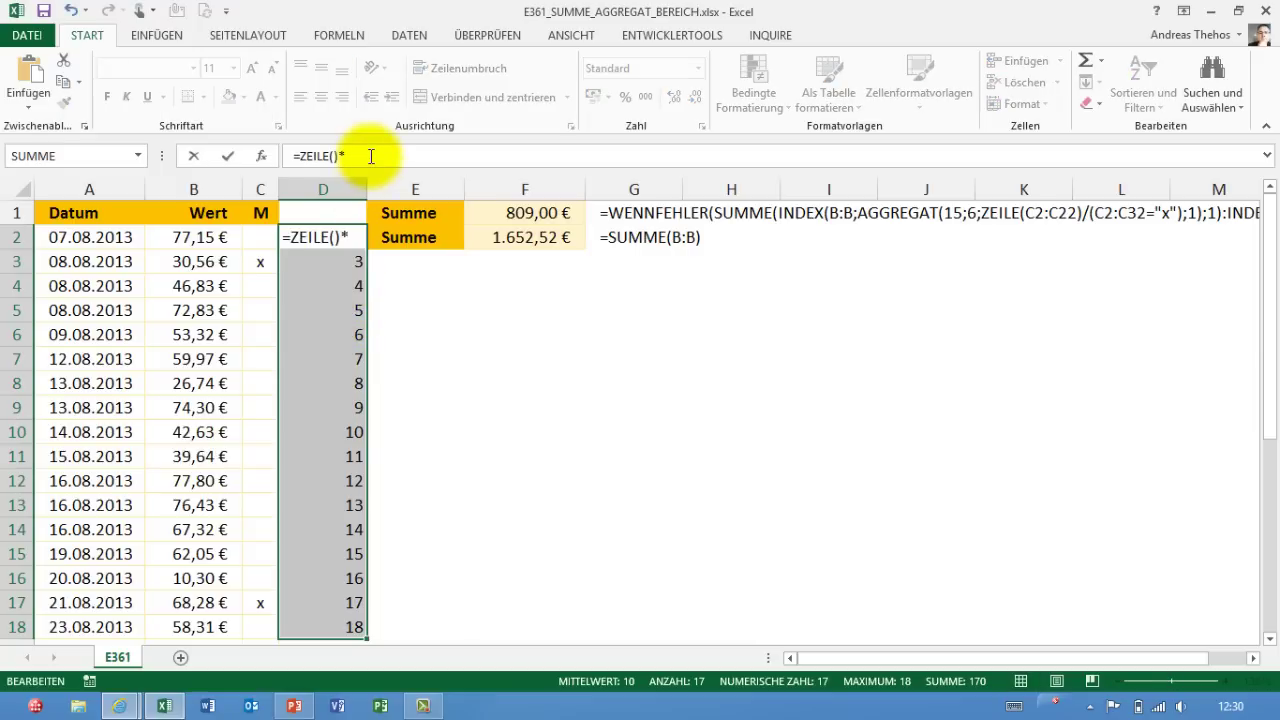
left_click(258, 237)
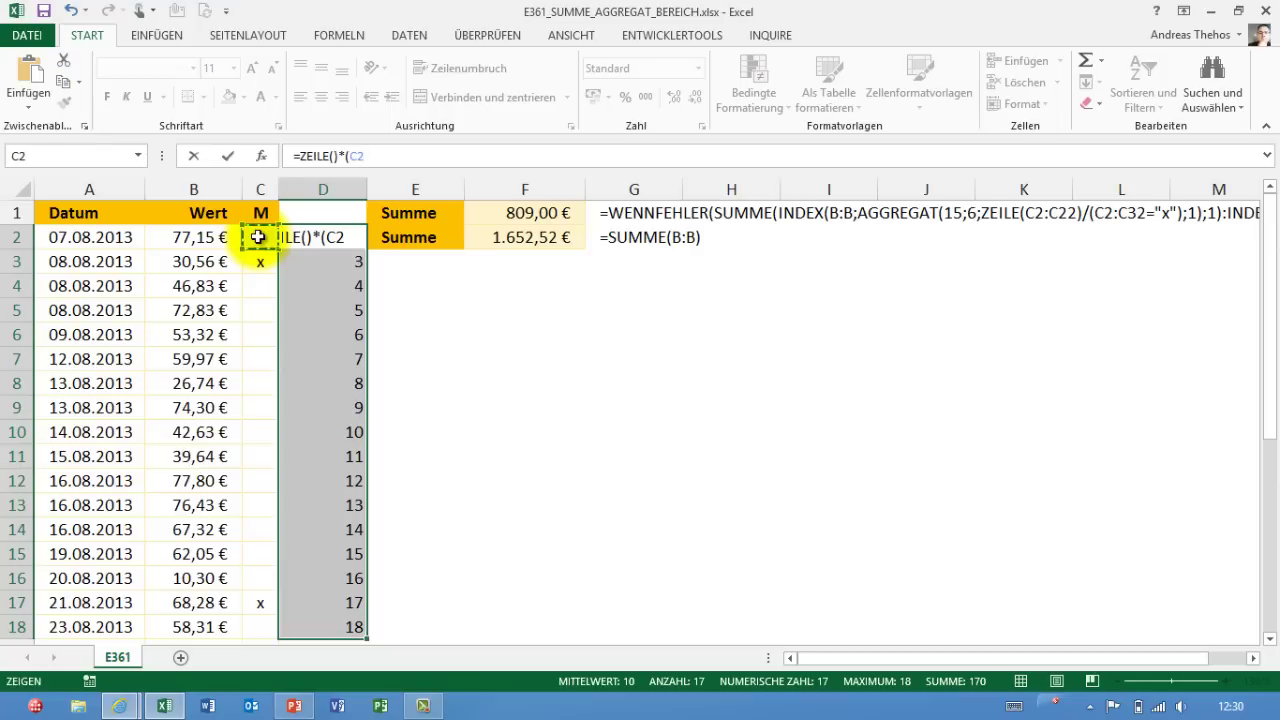
key("Return")
left_click(345, 240)
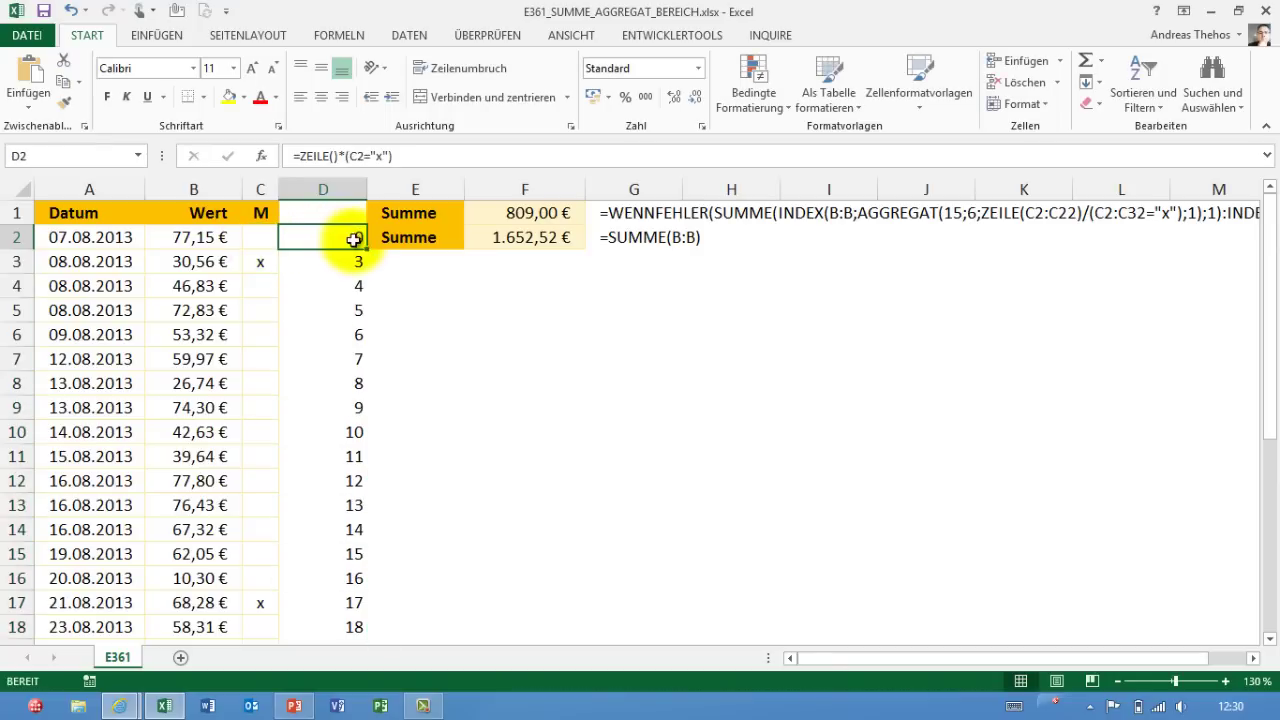
double_click(366, 249)
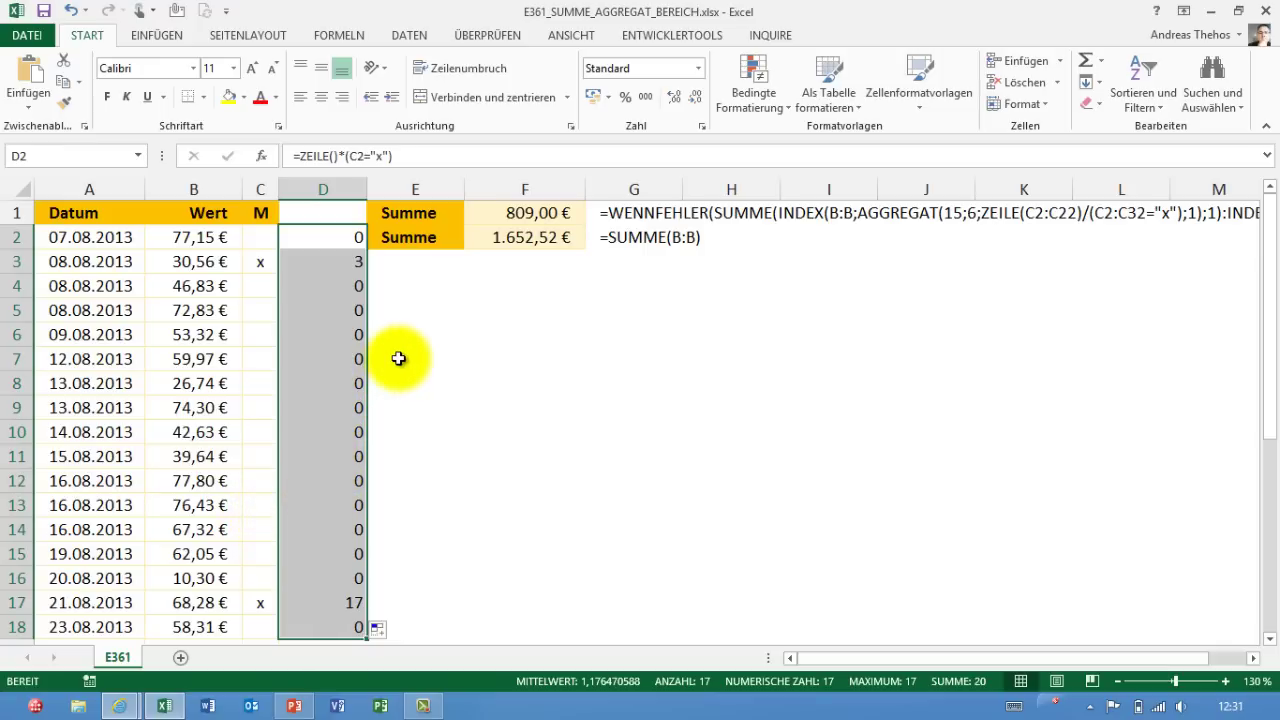
left_click(437, 338)
left_click(474, 338)
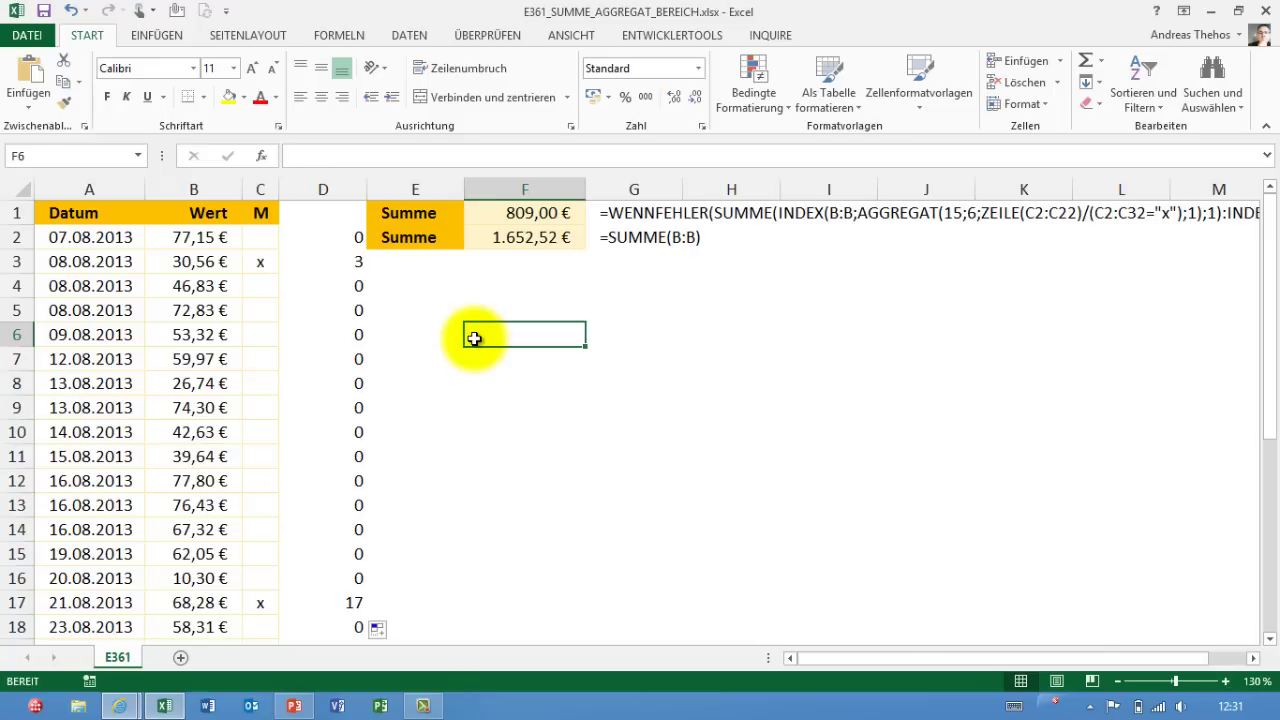
- Enter =MIN(D:D) in F6 and =MAX(D:D) in F7, giving 0 and 17, then select both
type("=min(")
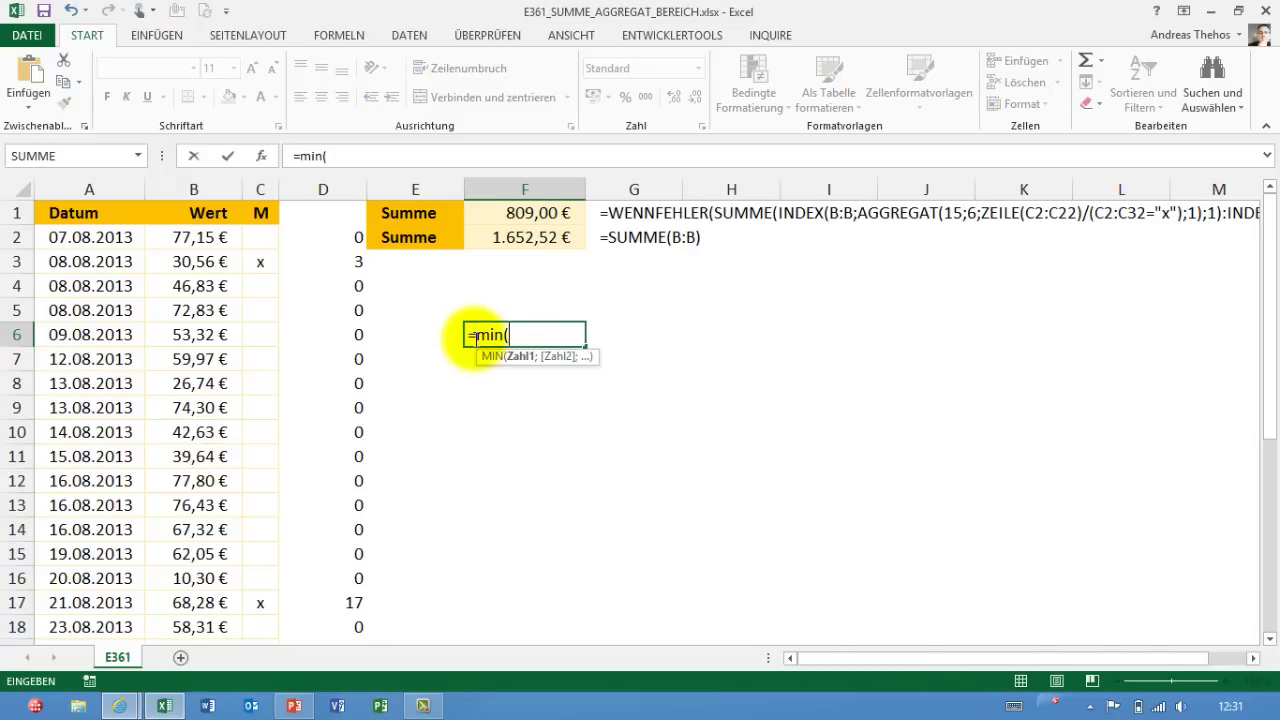
left_click(343, 183)
key("Return")
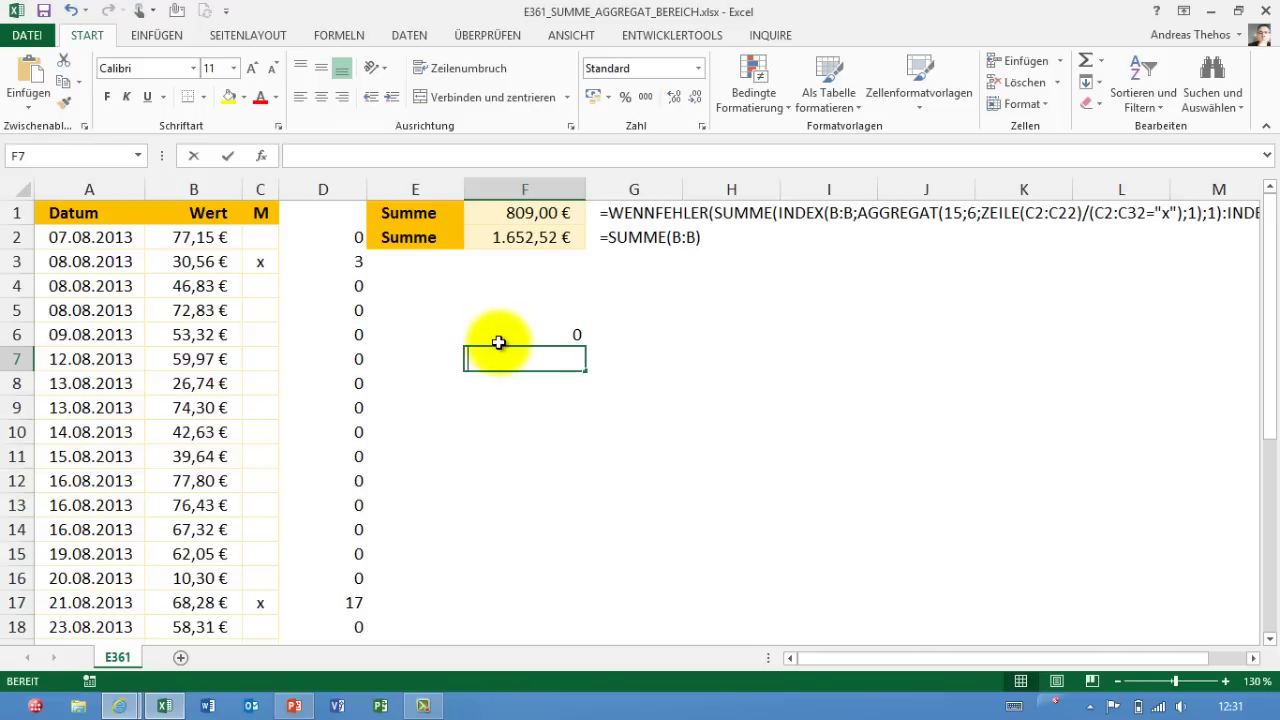
type("=max(")
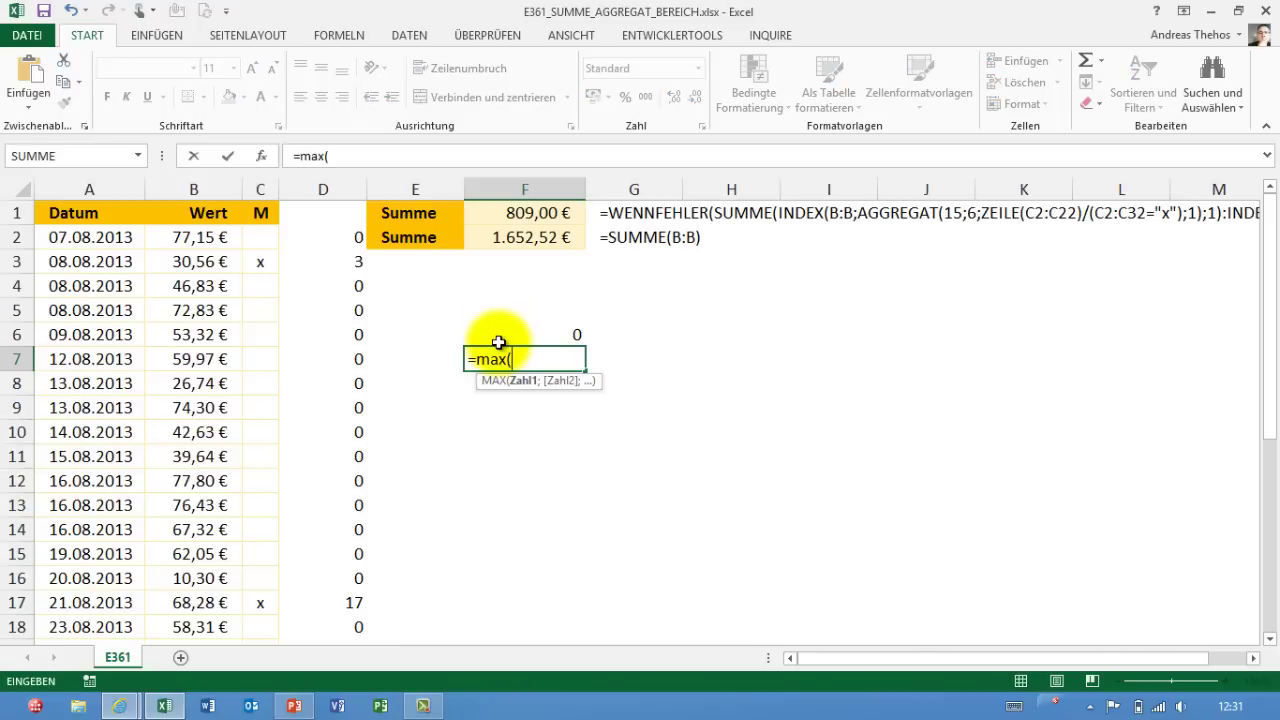
left_click(308, 186)
key("Return")
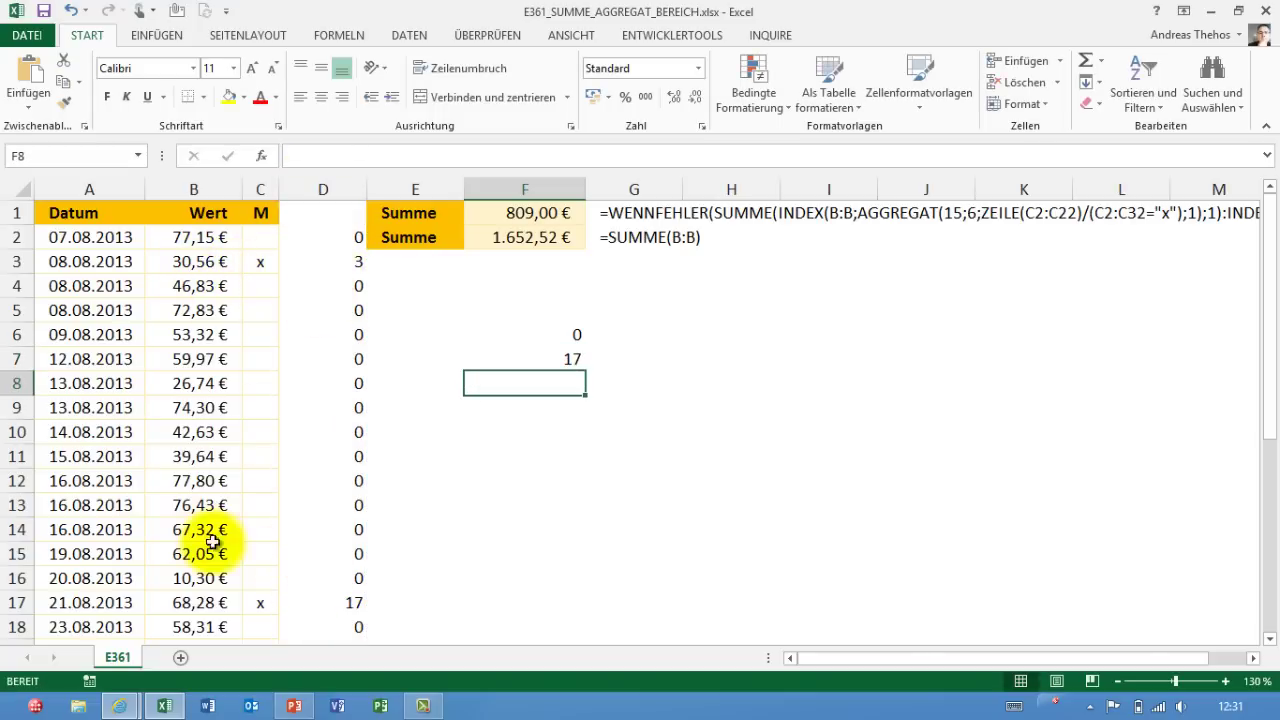
left_click(560, 335)
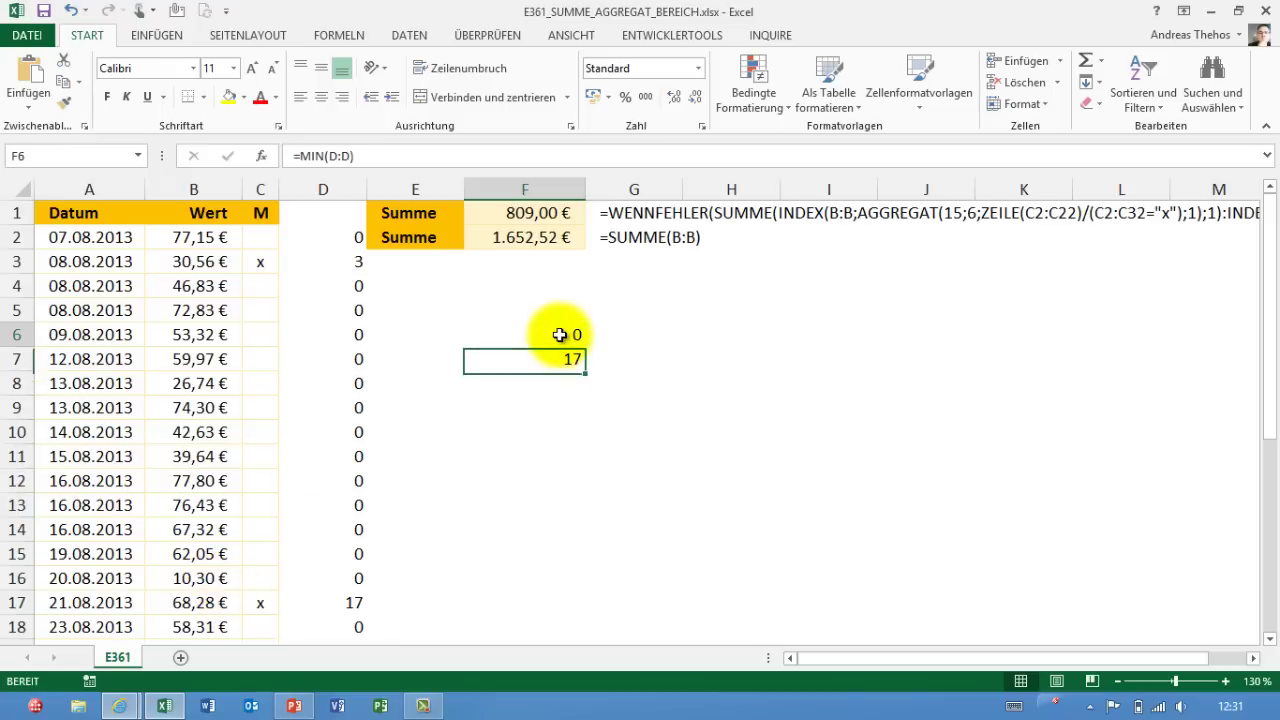
left_click_drag(560, 335, 559, 358)
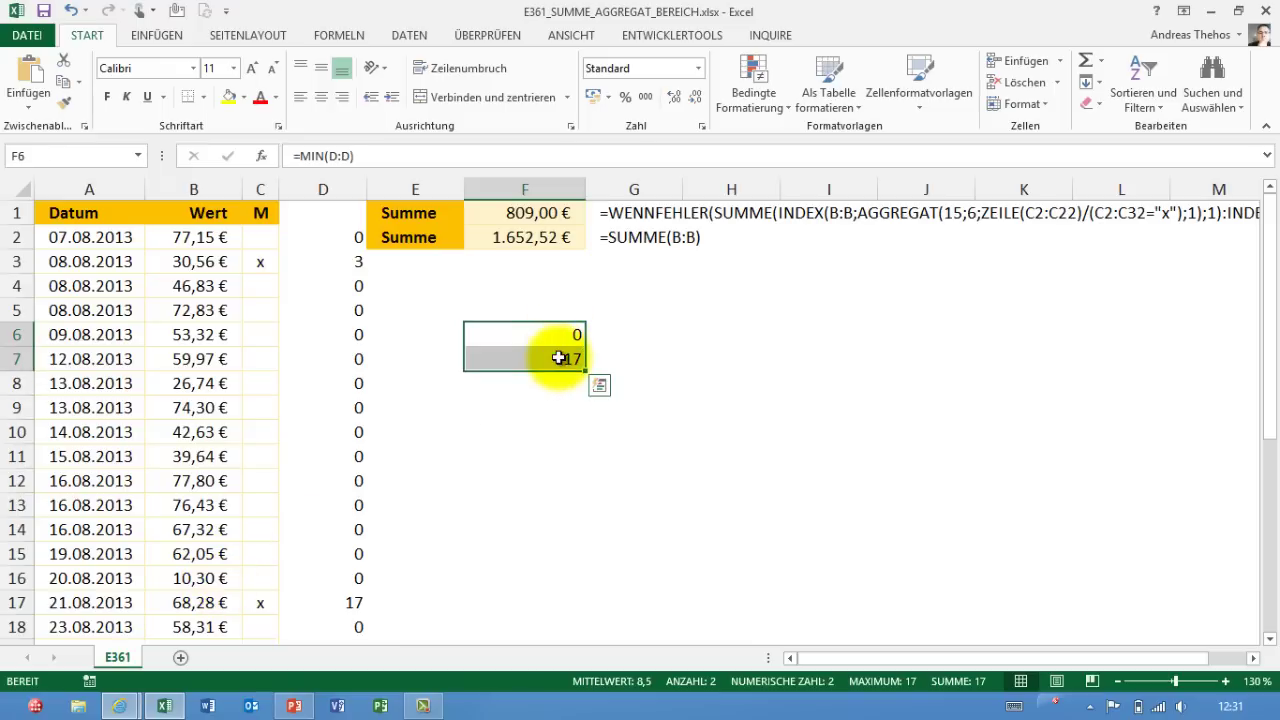
- Clear helper column D, copy the Summe block E1:F2 to E6, and blank F6:F7
left_click(339, 187)
key("Delete")
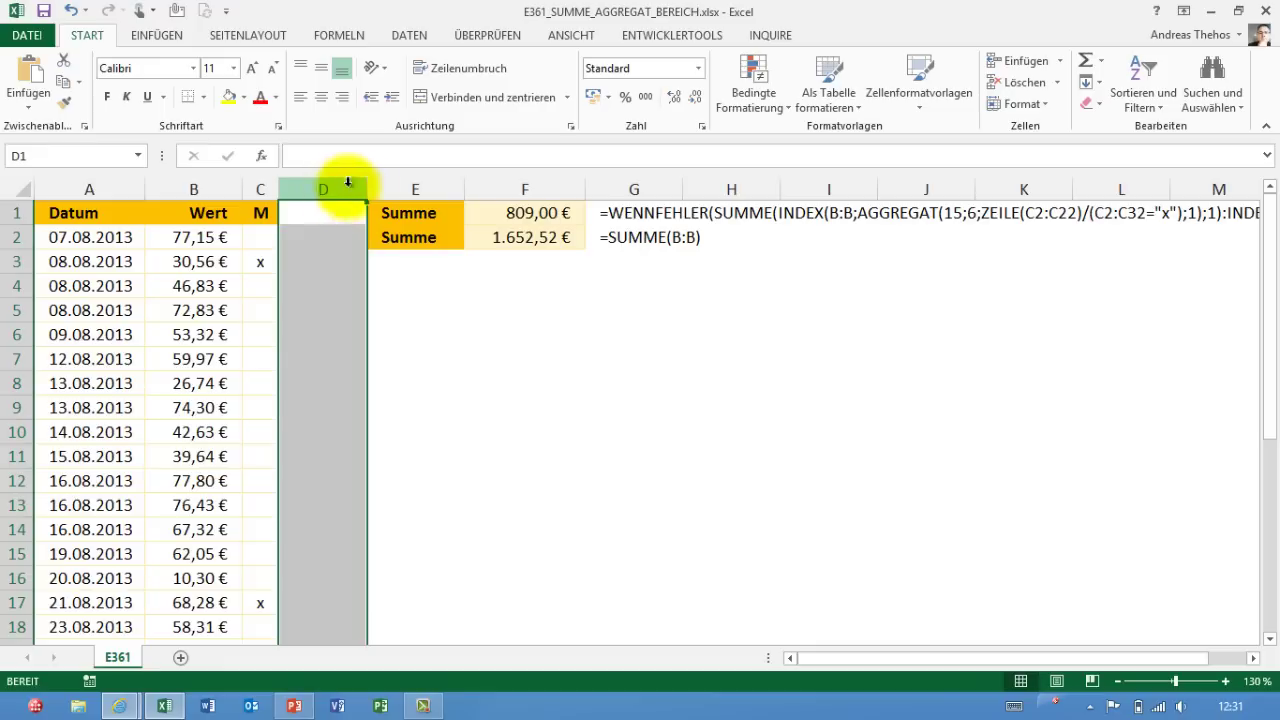
left_click_drag(422, 220, 513, 232)
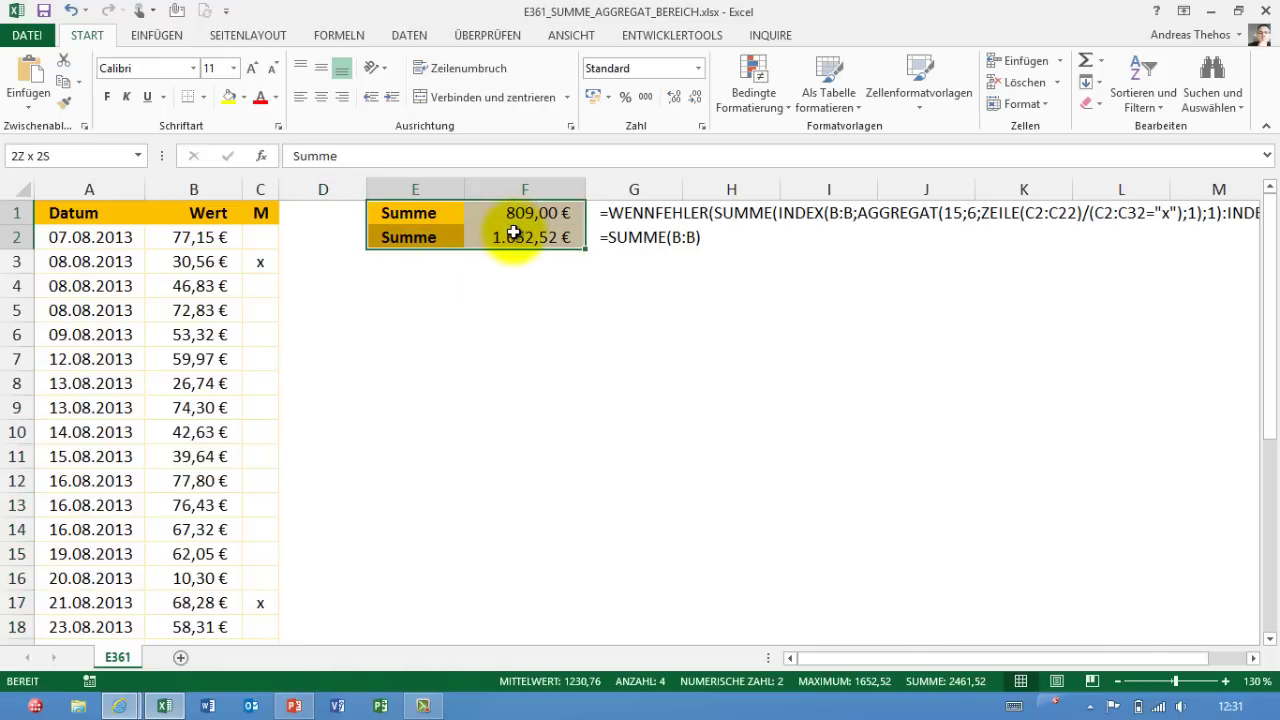
key("ctrl+c")
left_click(406, 333)
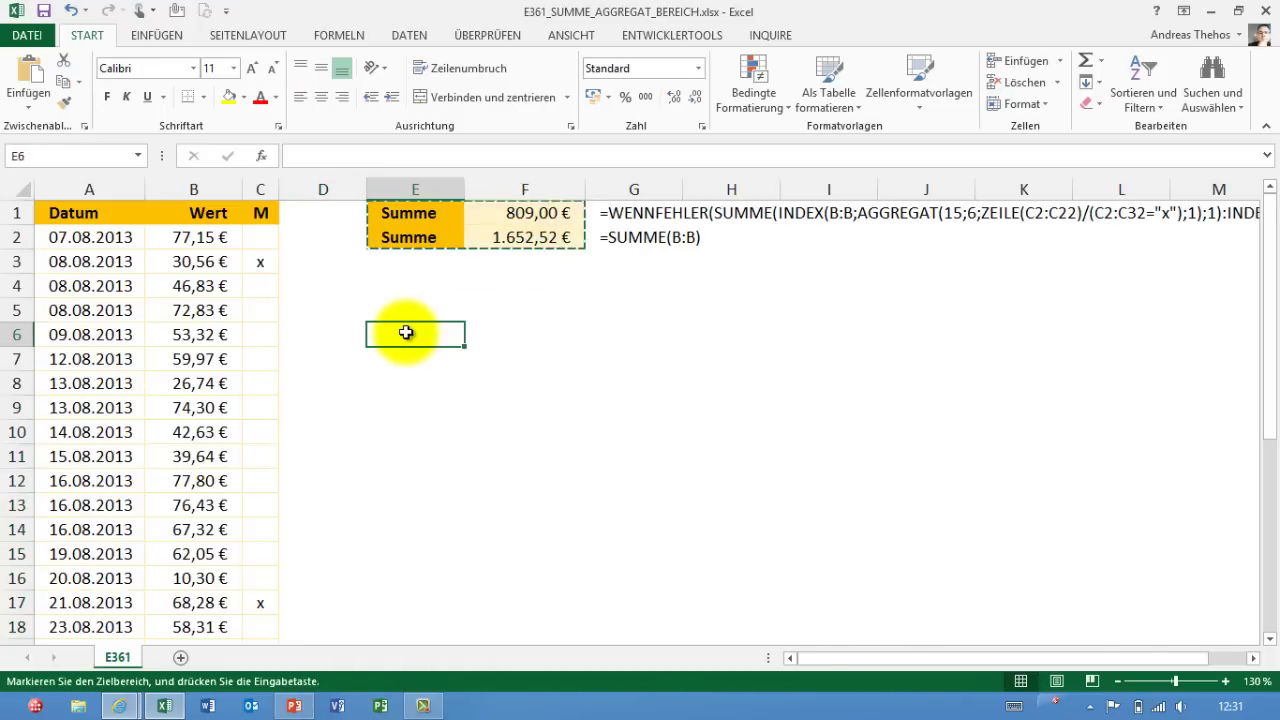
key("ctrl+v")
left_click_drag(516, 334, 528, 357)
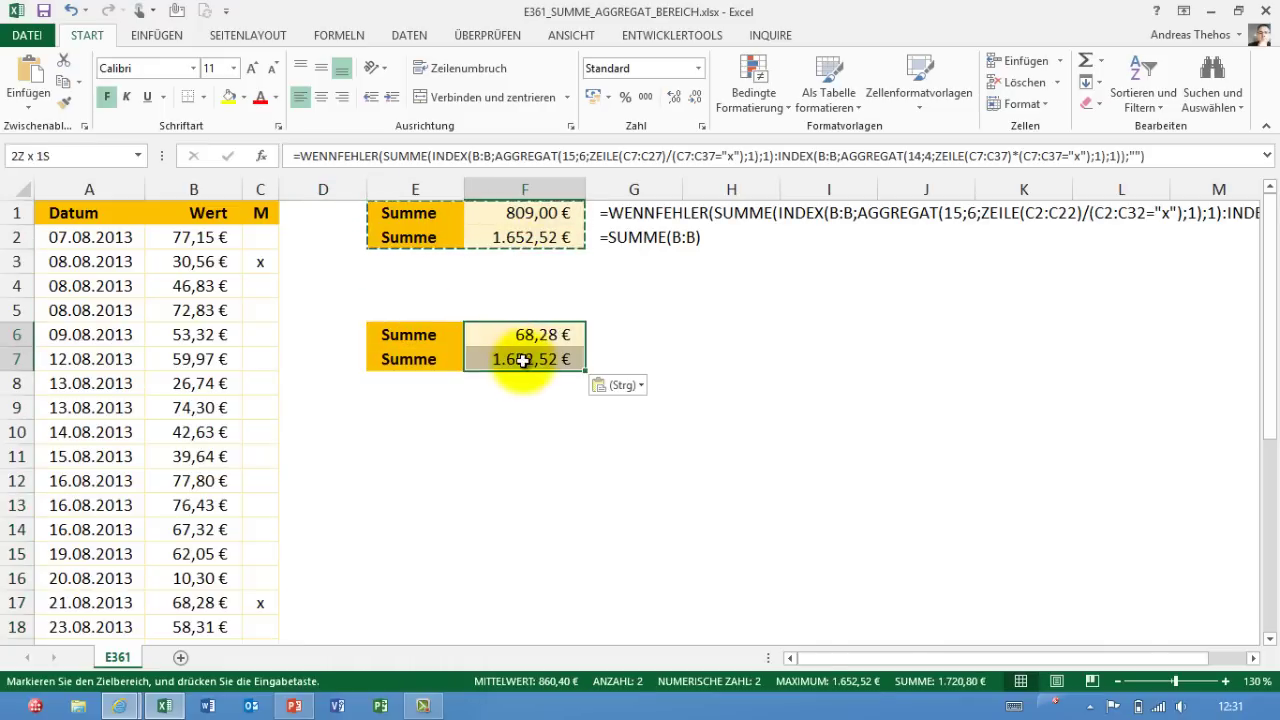
key("Delete")
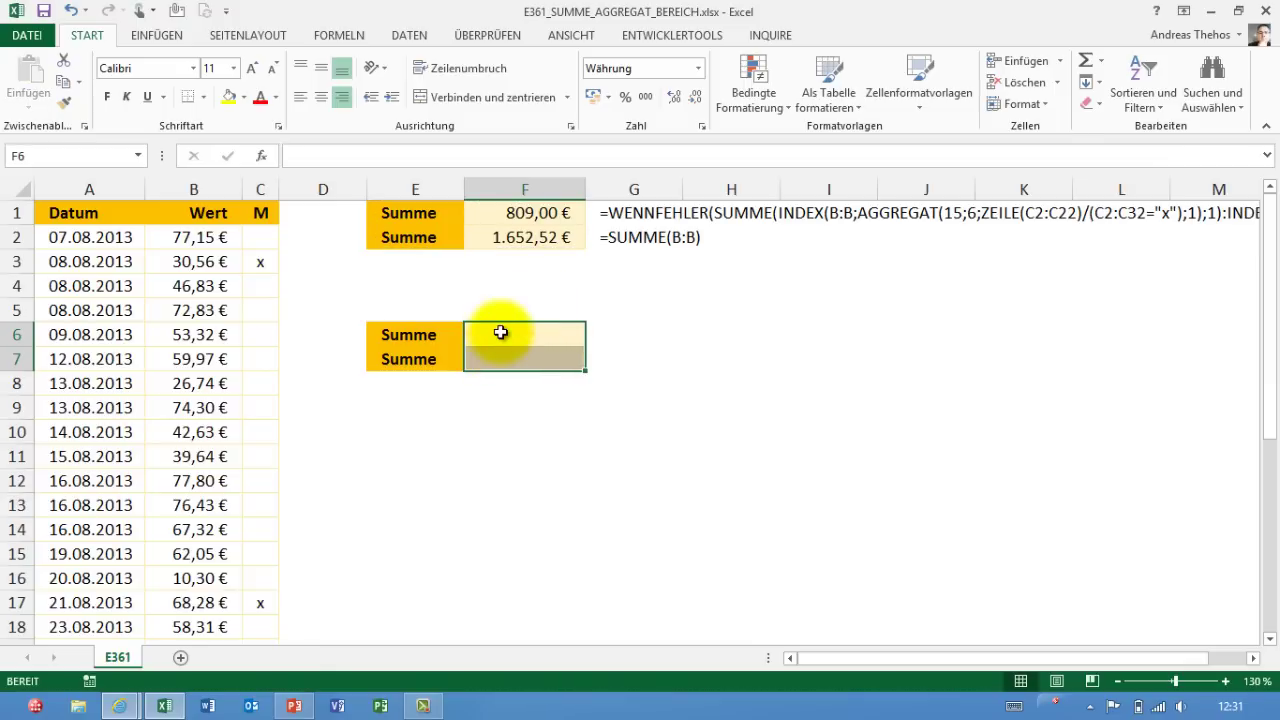
left_click(500, 333)
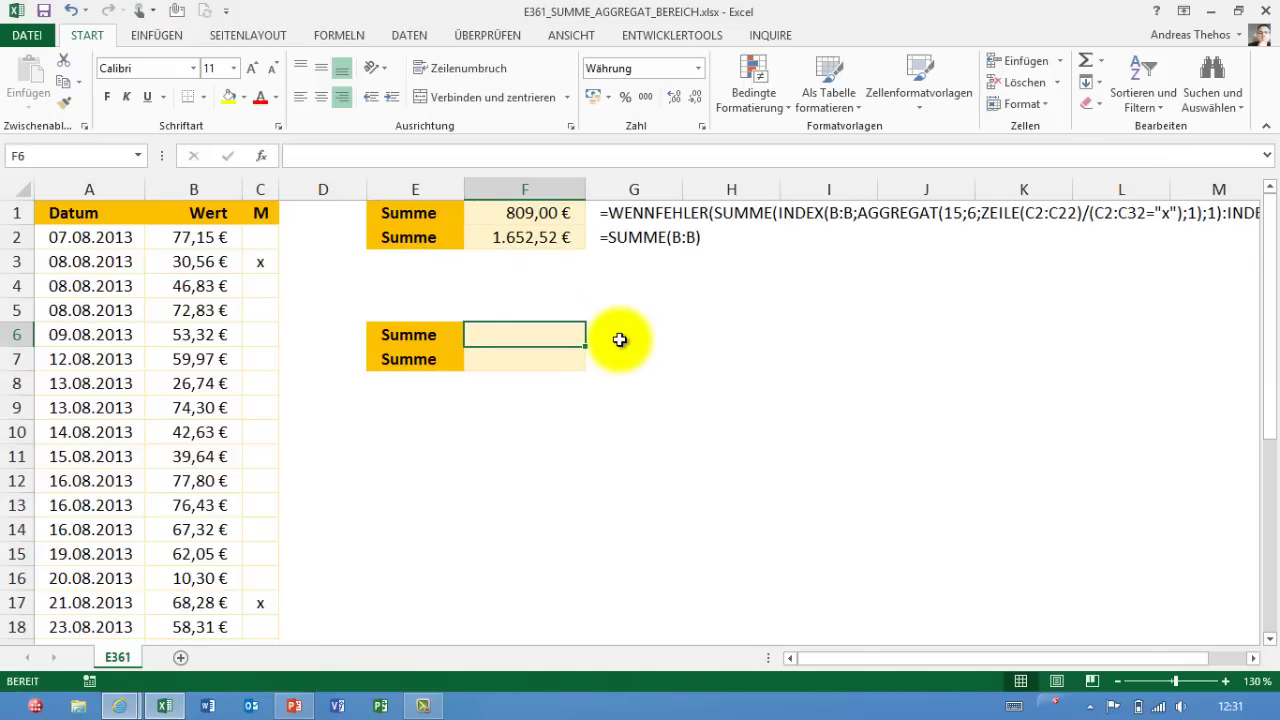
- Enter =SUMME(B2:B32) in F6, totalling the whole Wert column at 1.652,52 €
type("=s")
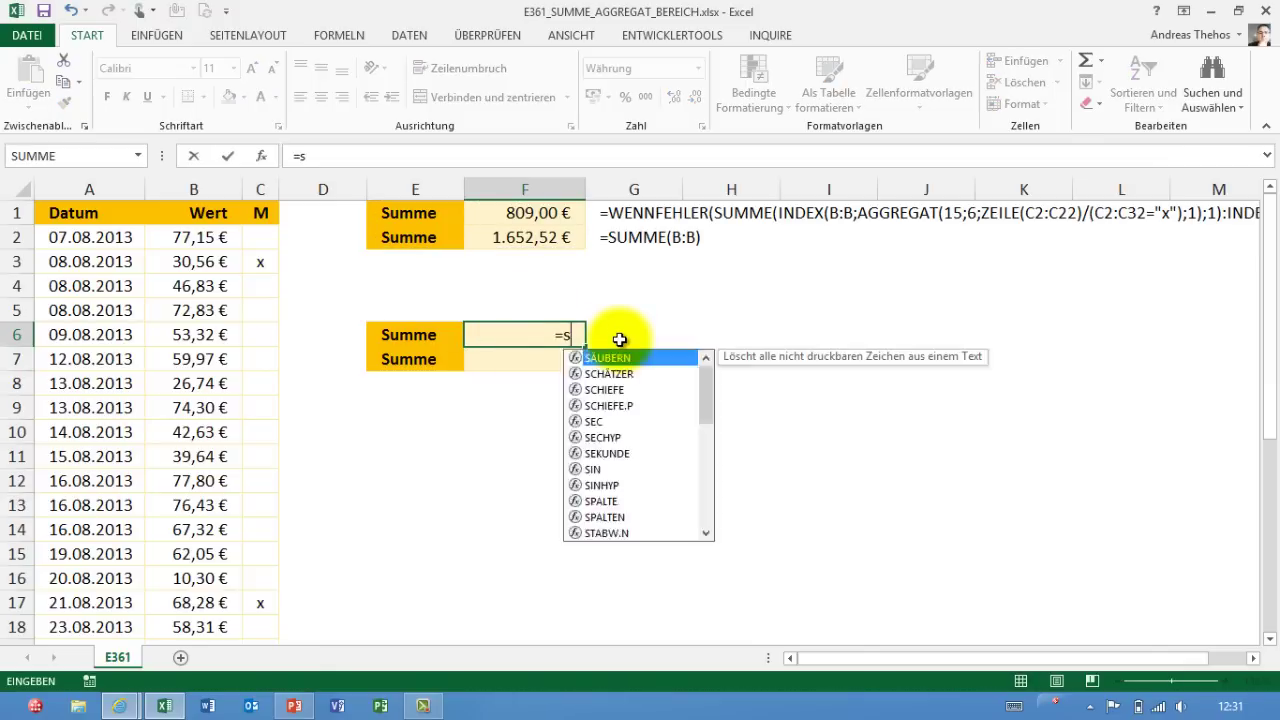
type("umme(")
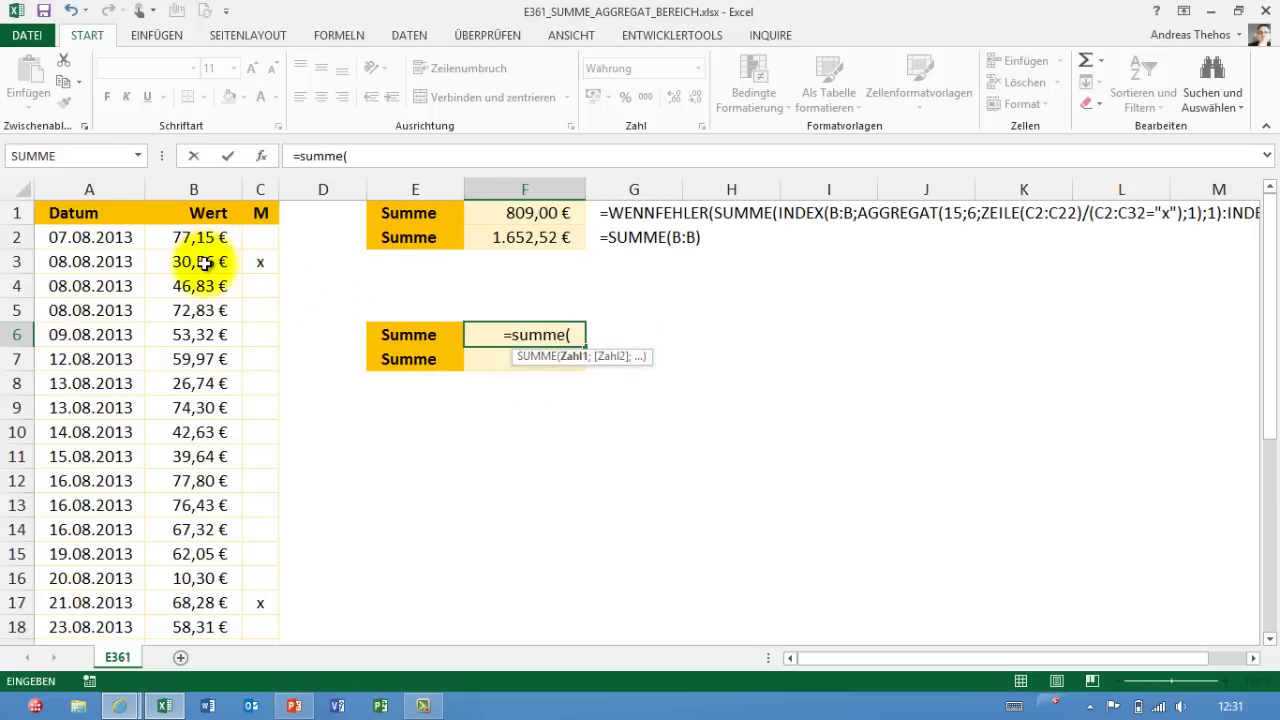
mouse_move(200, 237)
left_mouse_down()
mouse_move(202, 669)
mouse_move(219, 614)
mouse_move(240, 606)
left_mouse_up()
scroll(457, 470, "up", 4)
scroll(500, 440, "up", 1)
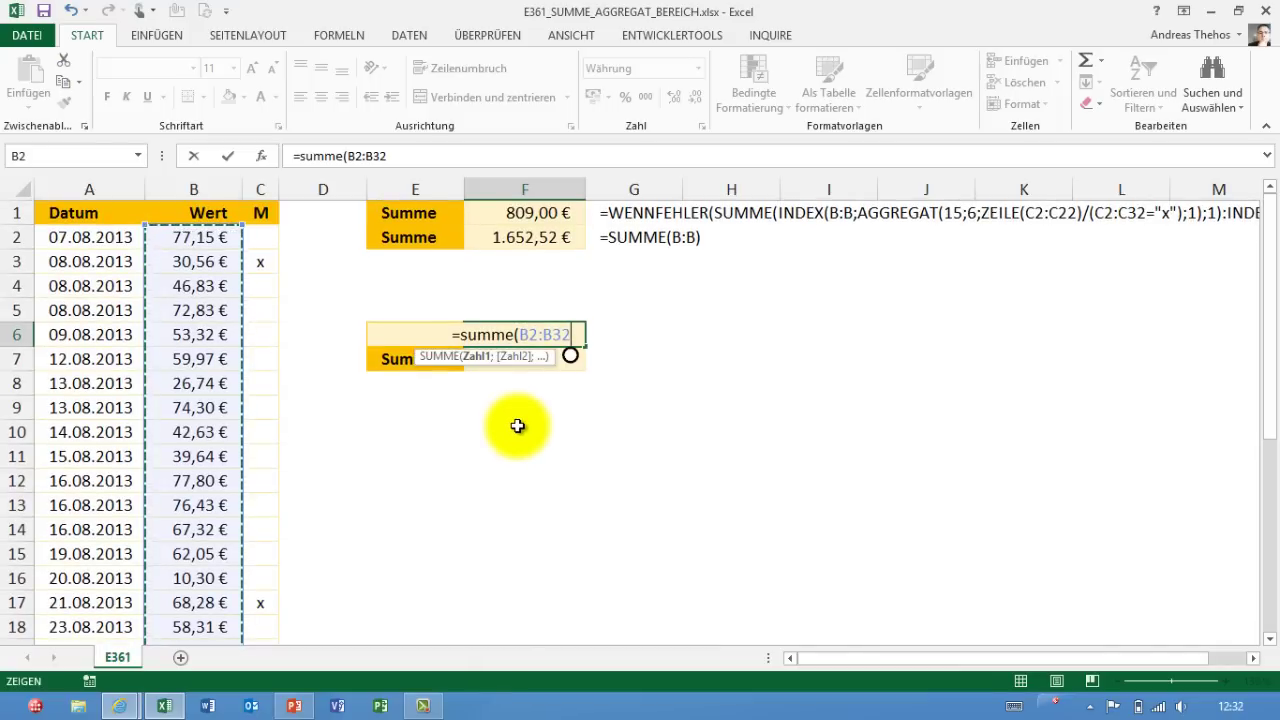
type(")")
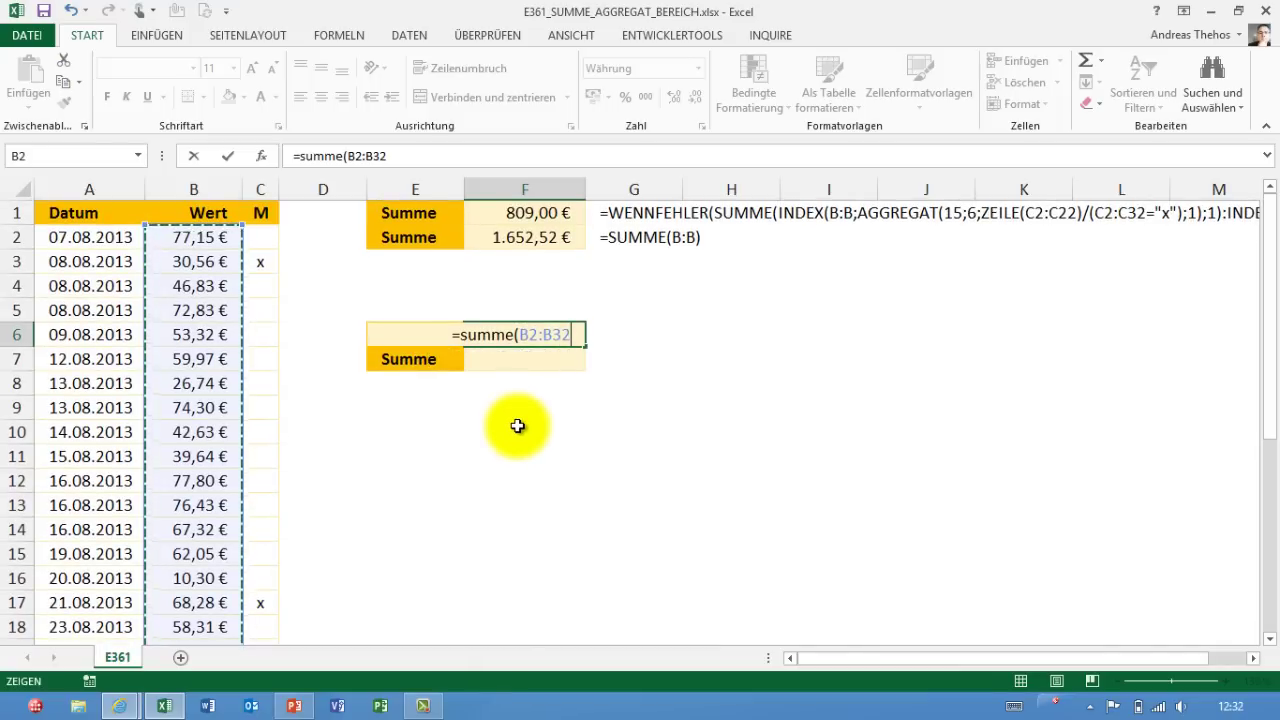
key("Return")
left_click(529, 334)
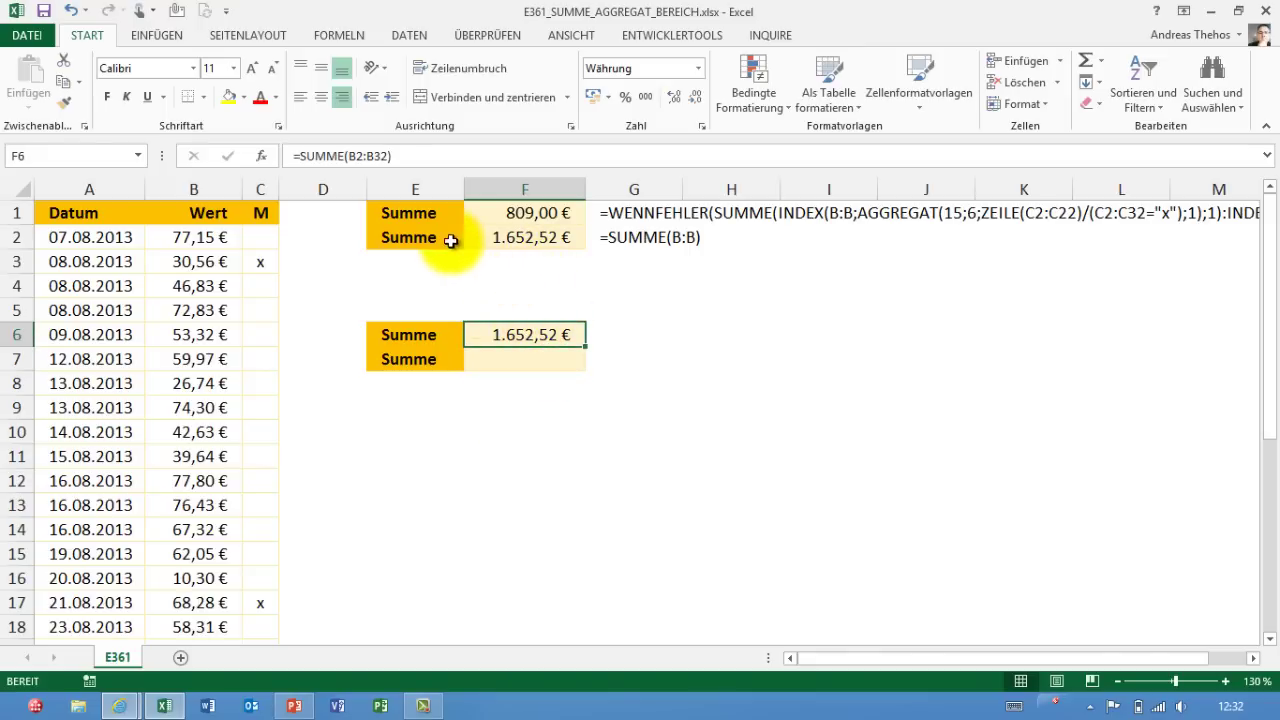
- Replace the sum's start cell in F6 with INDEX(B:B;2;1)
double_click(356, 155)
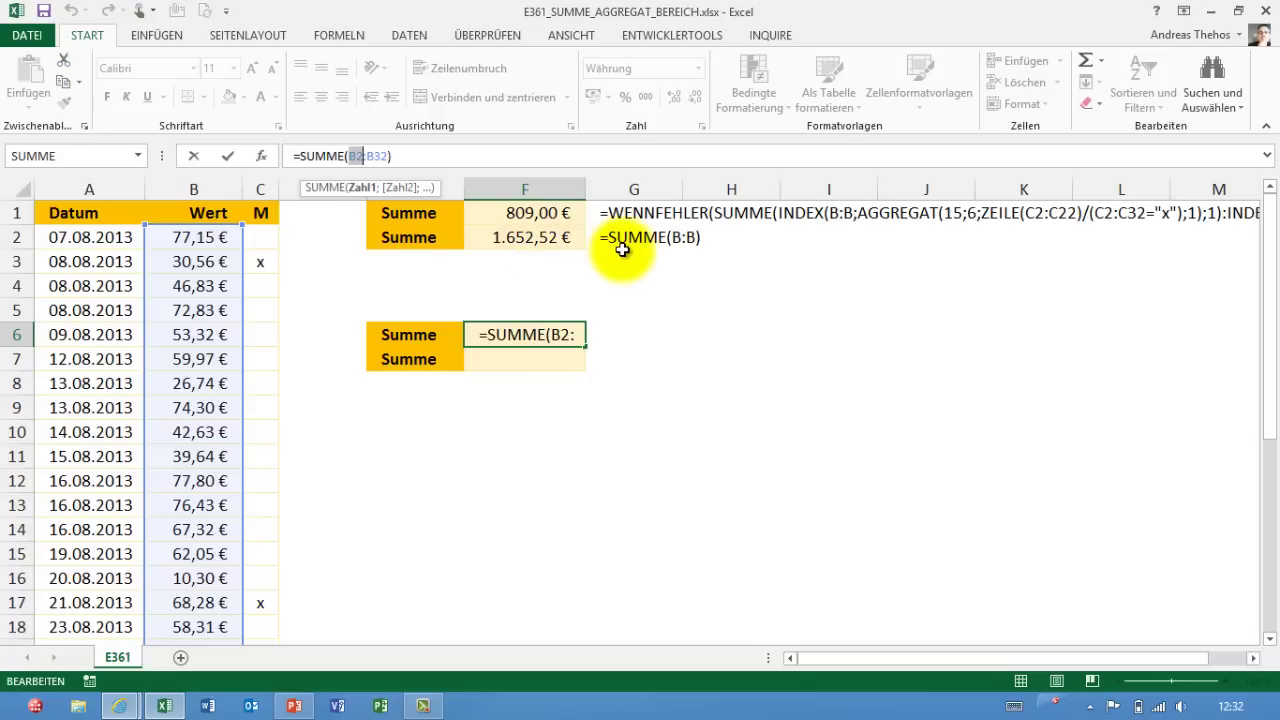
type("Index")
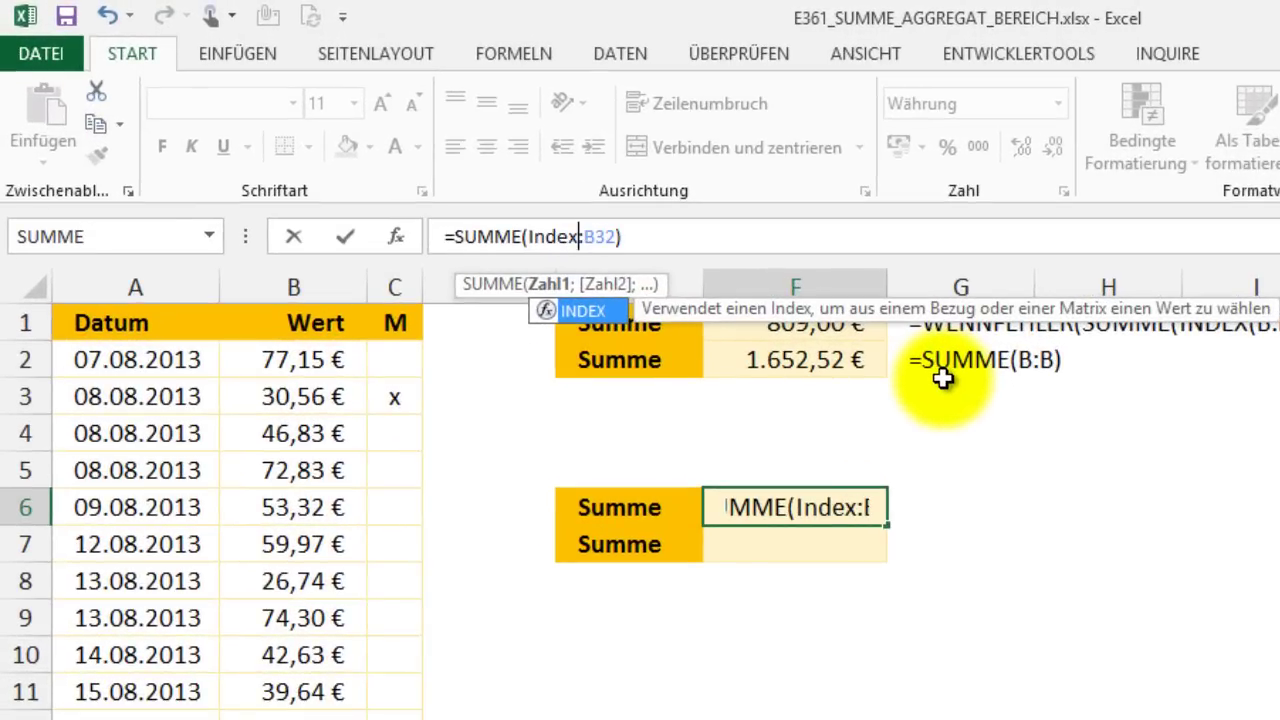
type("(")
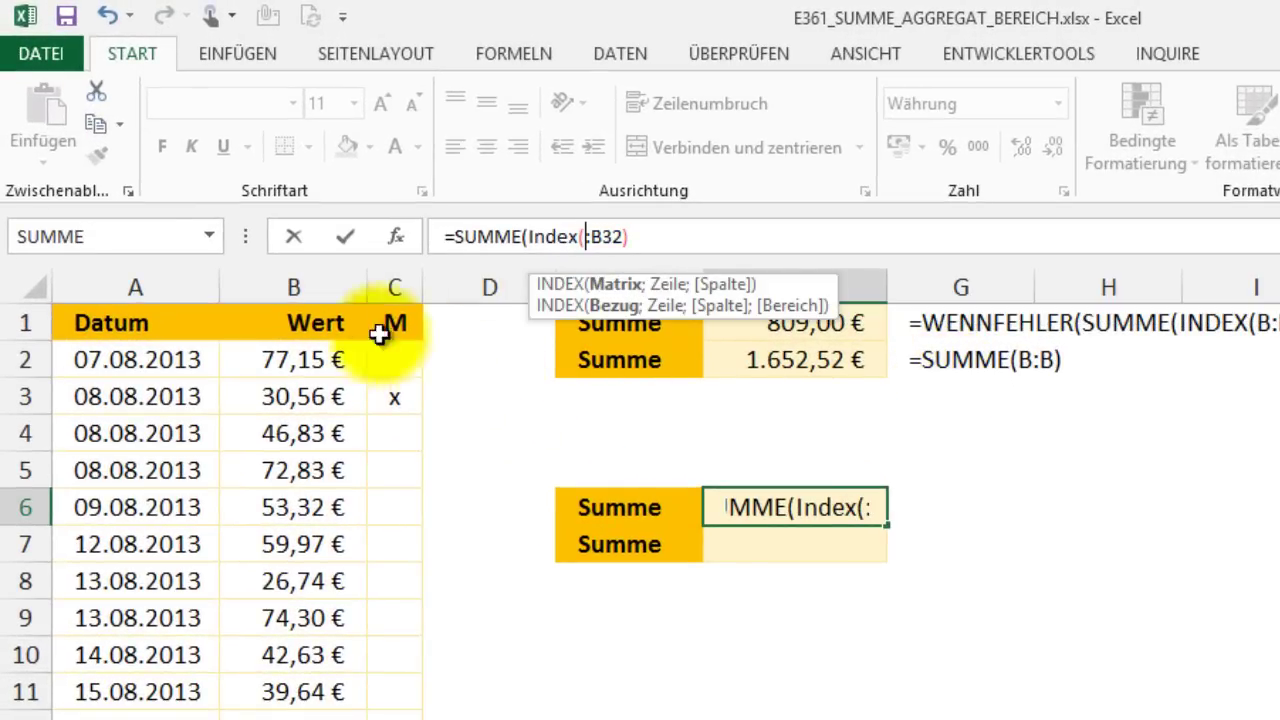
left_click(306, 286)
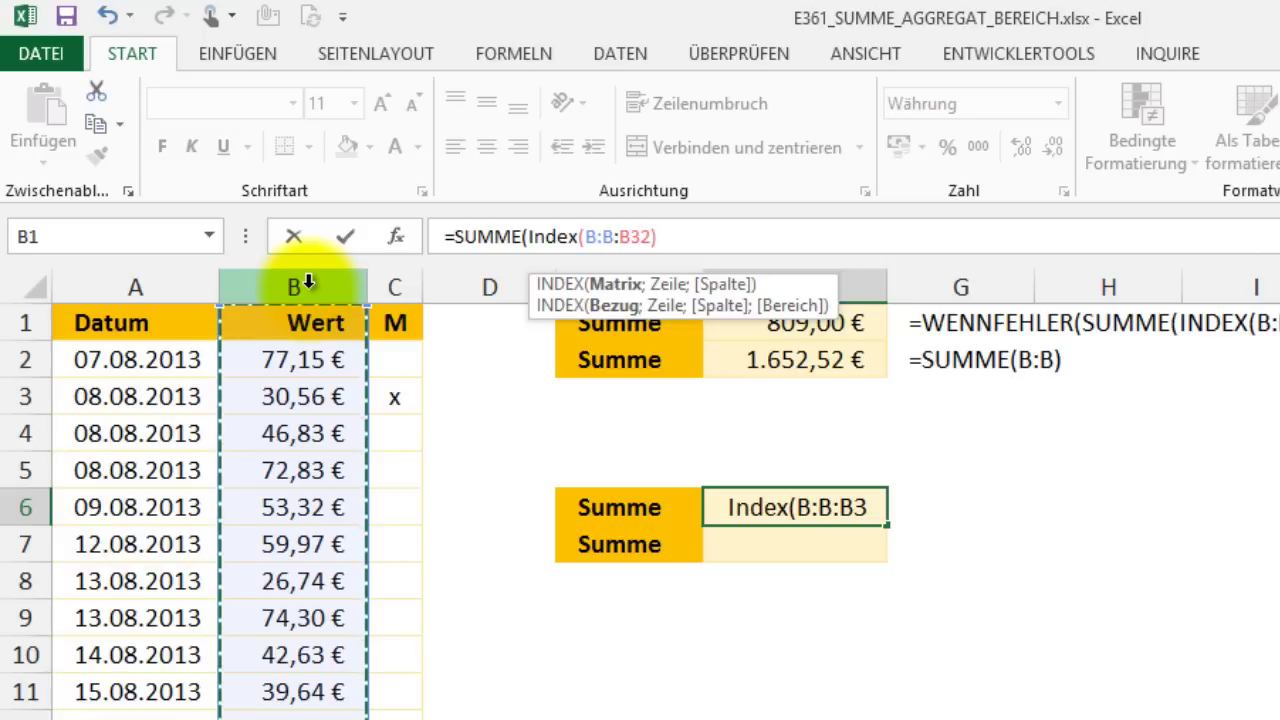
type(";")
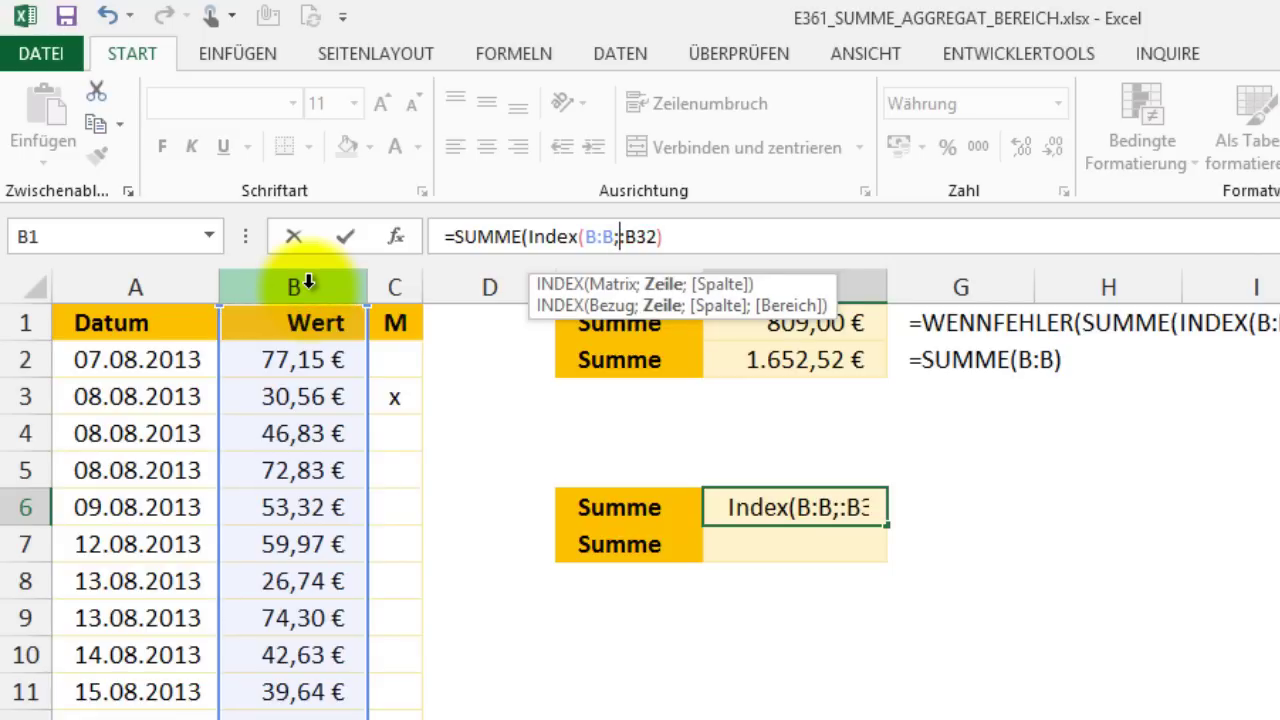
type("2")
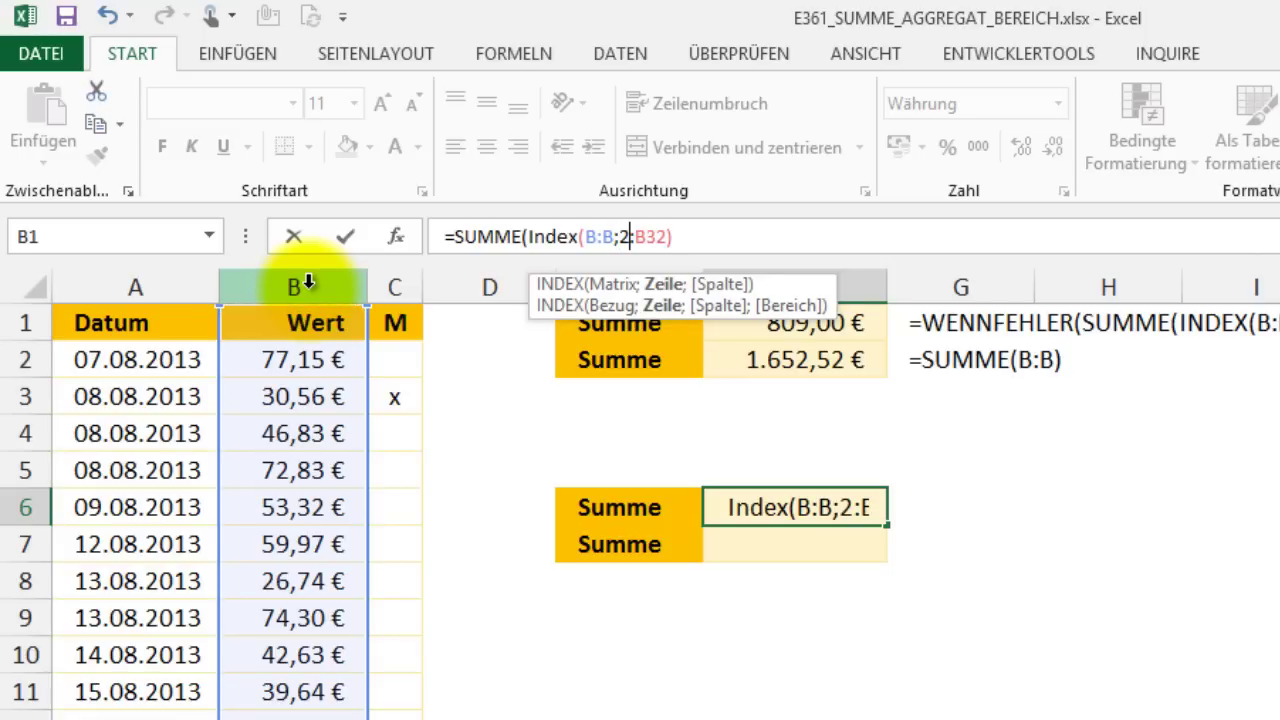
type(";1")
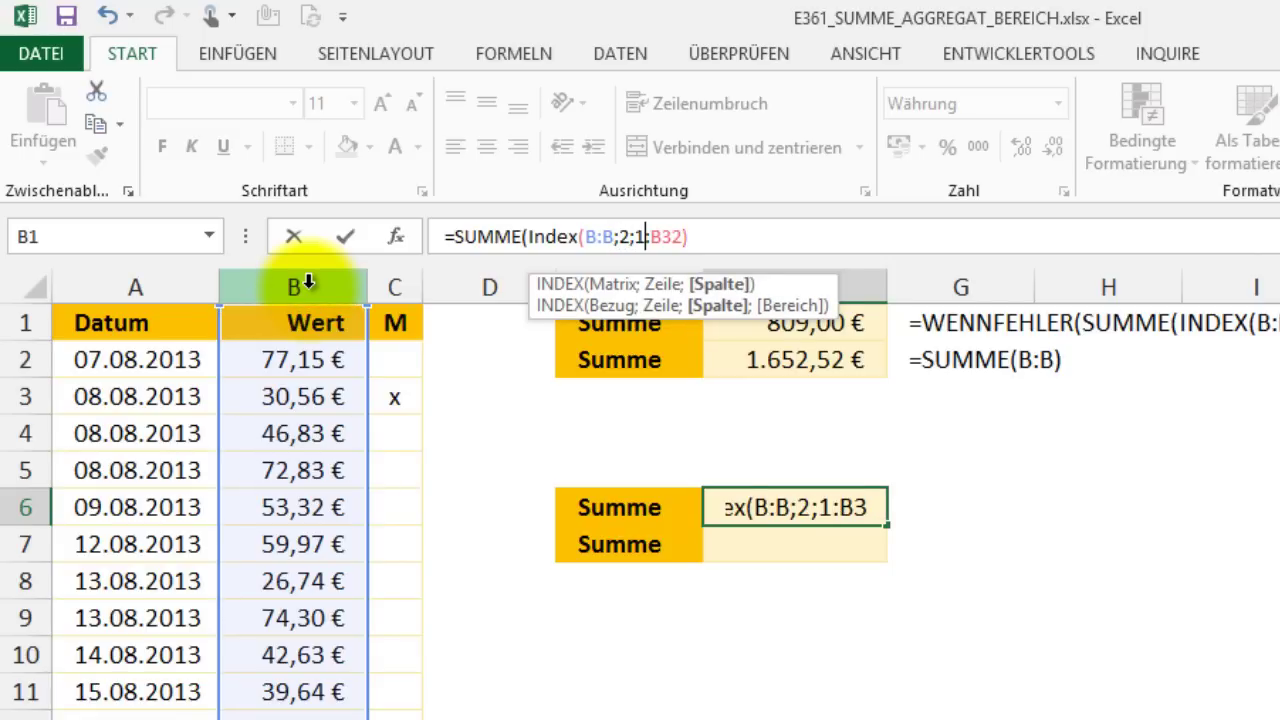
type(")")
key("Right")
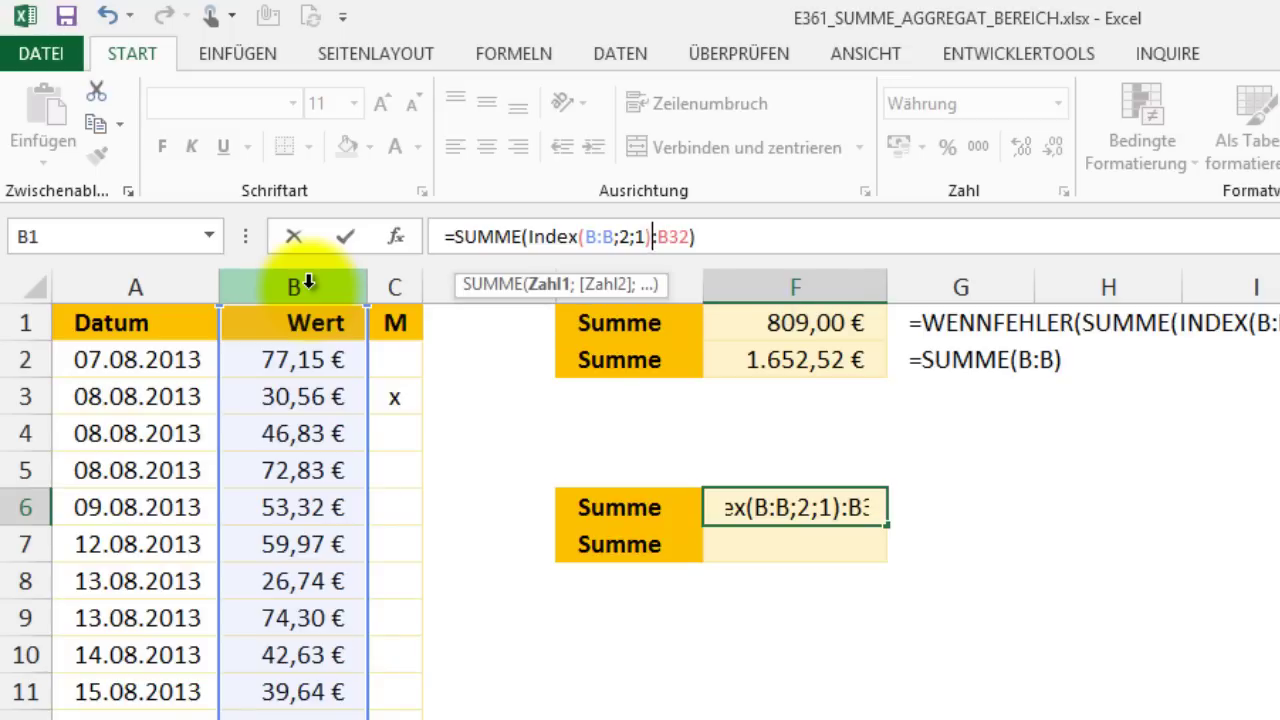
key("Return")
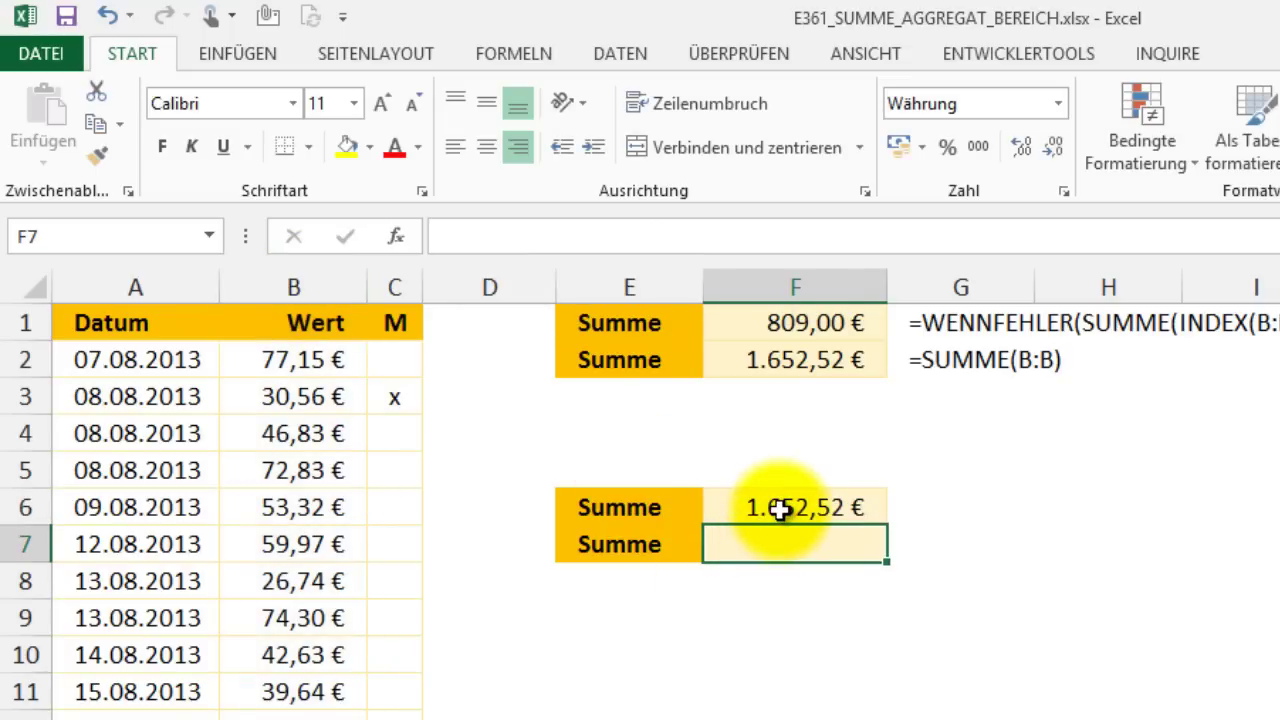
- Change the INDEX row to 3 so F6 sums from row 3, giving 1.575,37 €
left_click(780, 510)
left_click(625, 237)
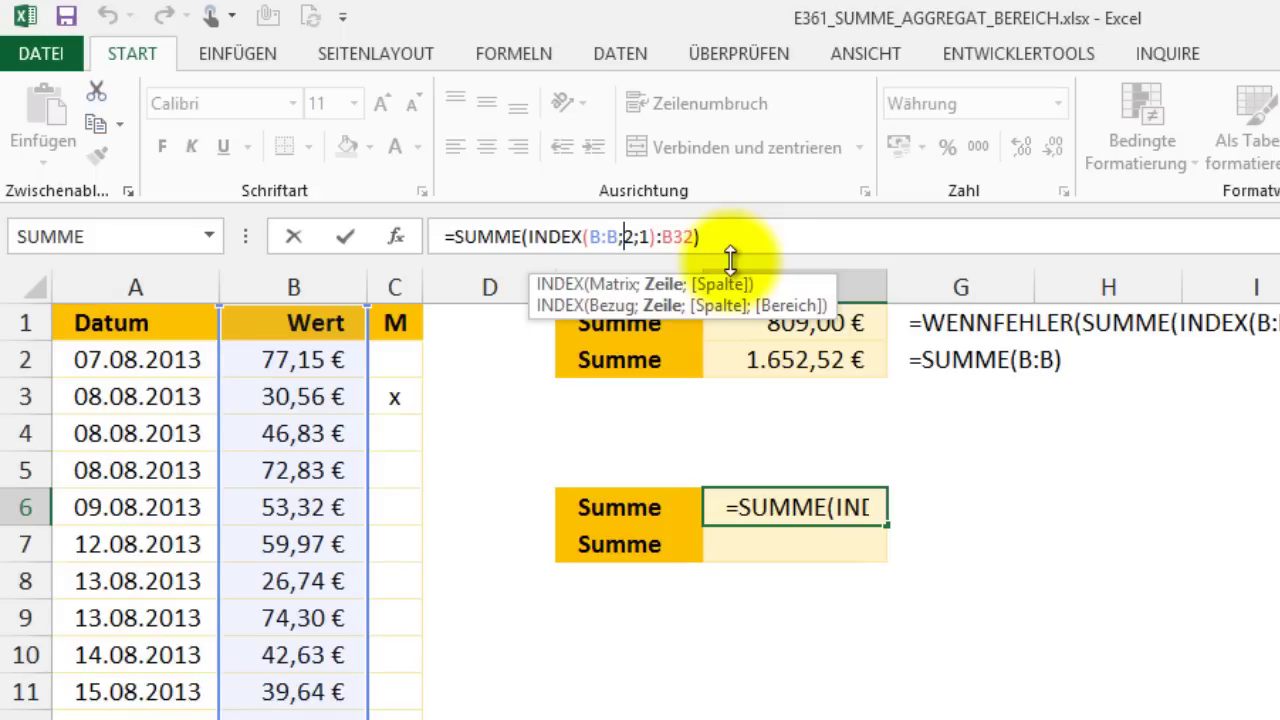
key("Delete")
type("3")
key("Return")
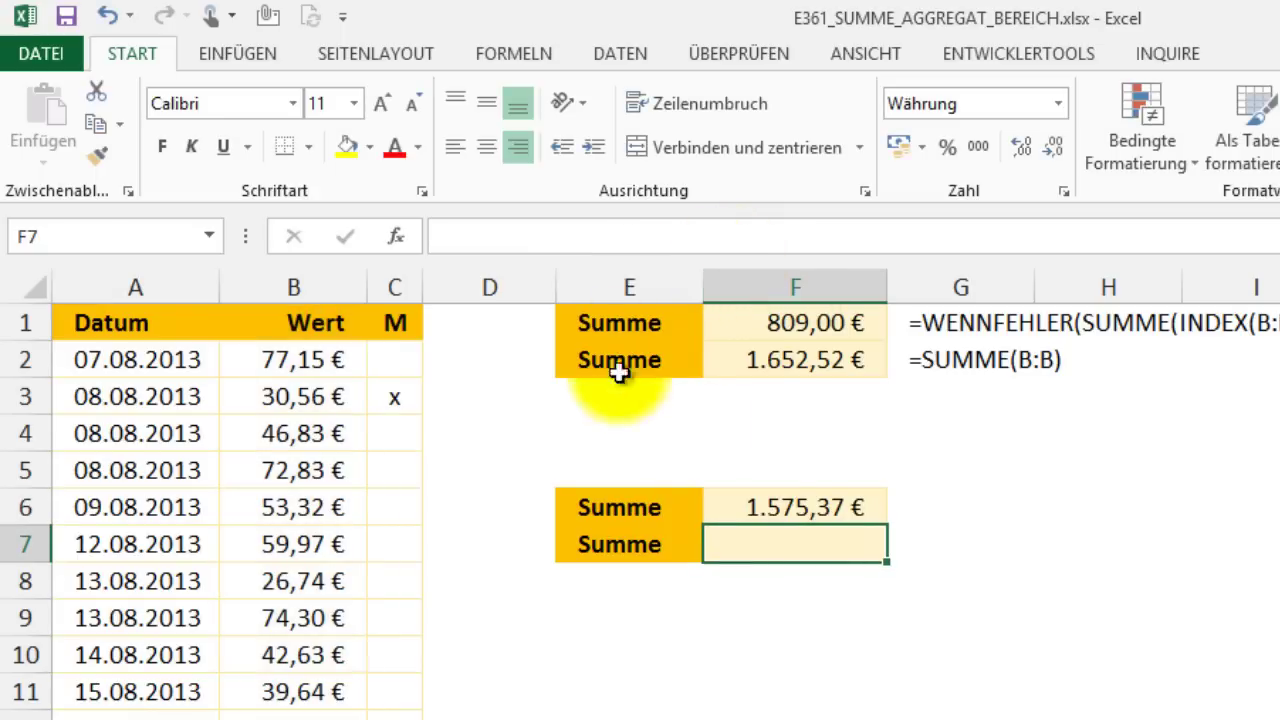
left_click_drag(315, 397, 300, 615)
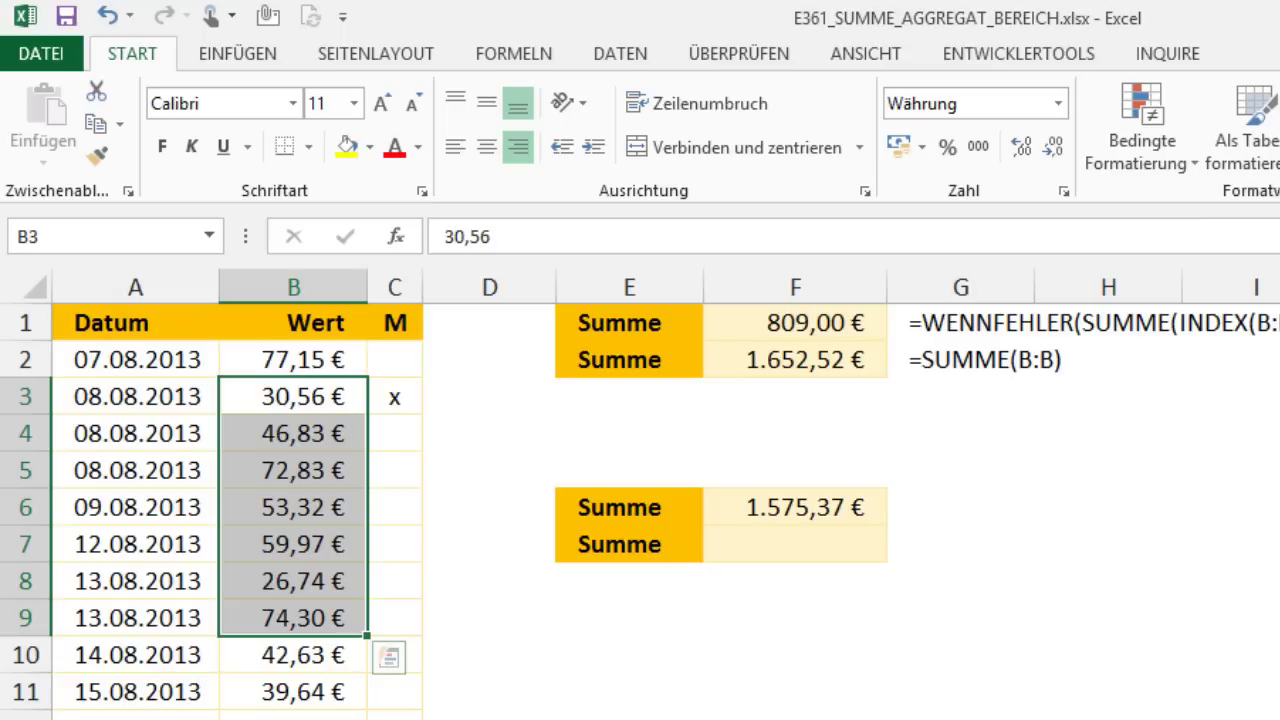
left_click(780, 505)
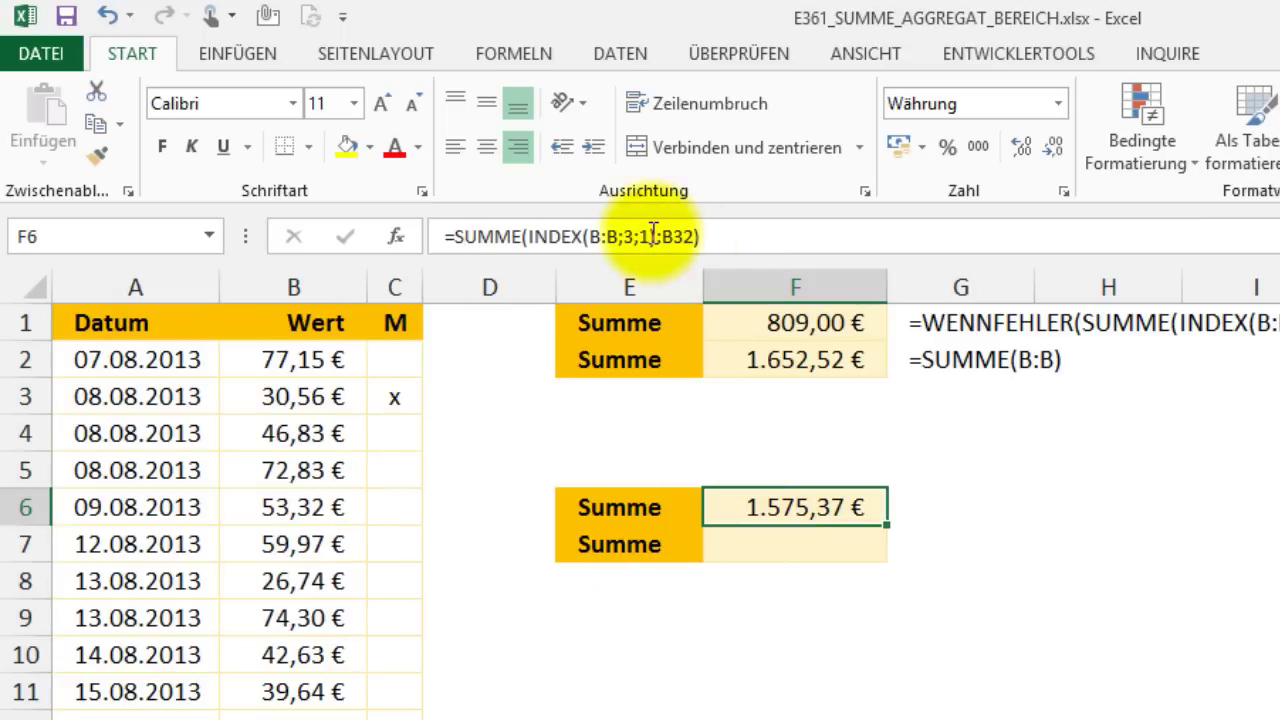
- Replace B32 in F6's formula with INDEX(B:B;17;1) and accept Excel's correction
left_click_drag(662, 237, 693, 237)
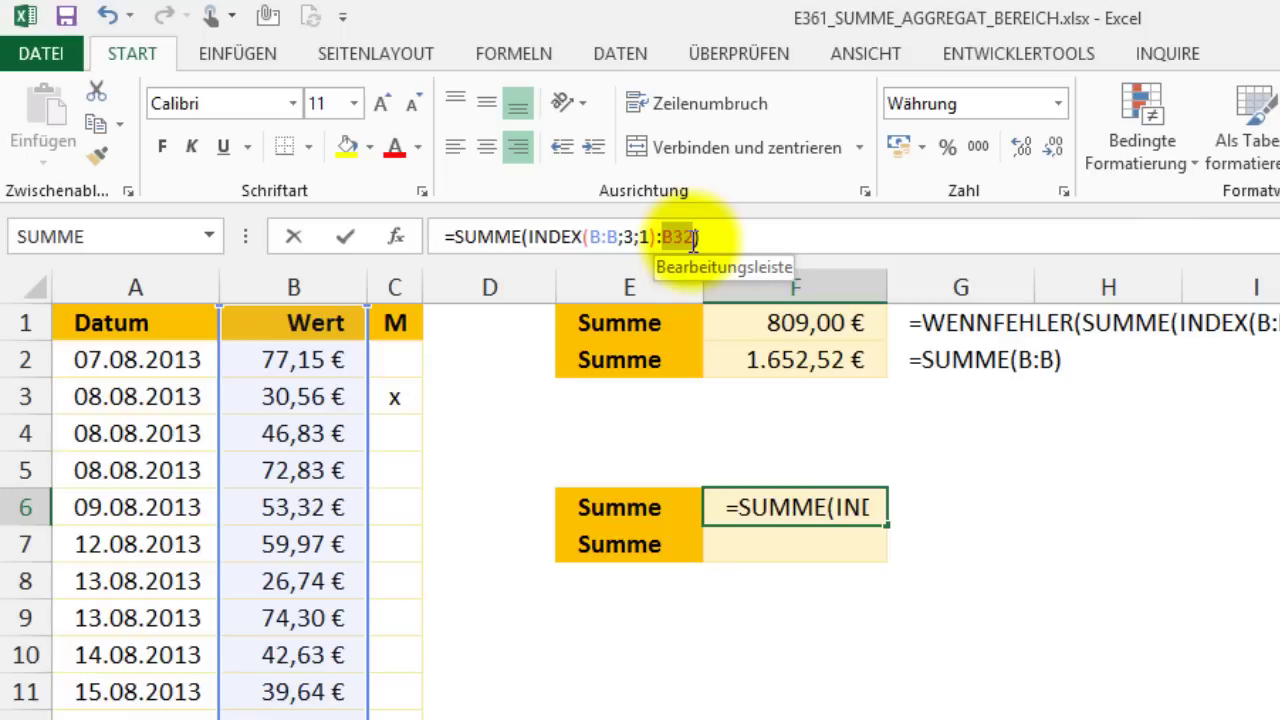
key("Delete")
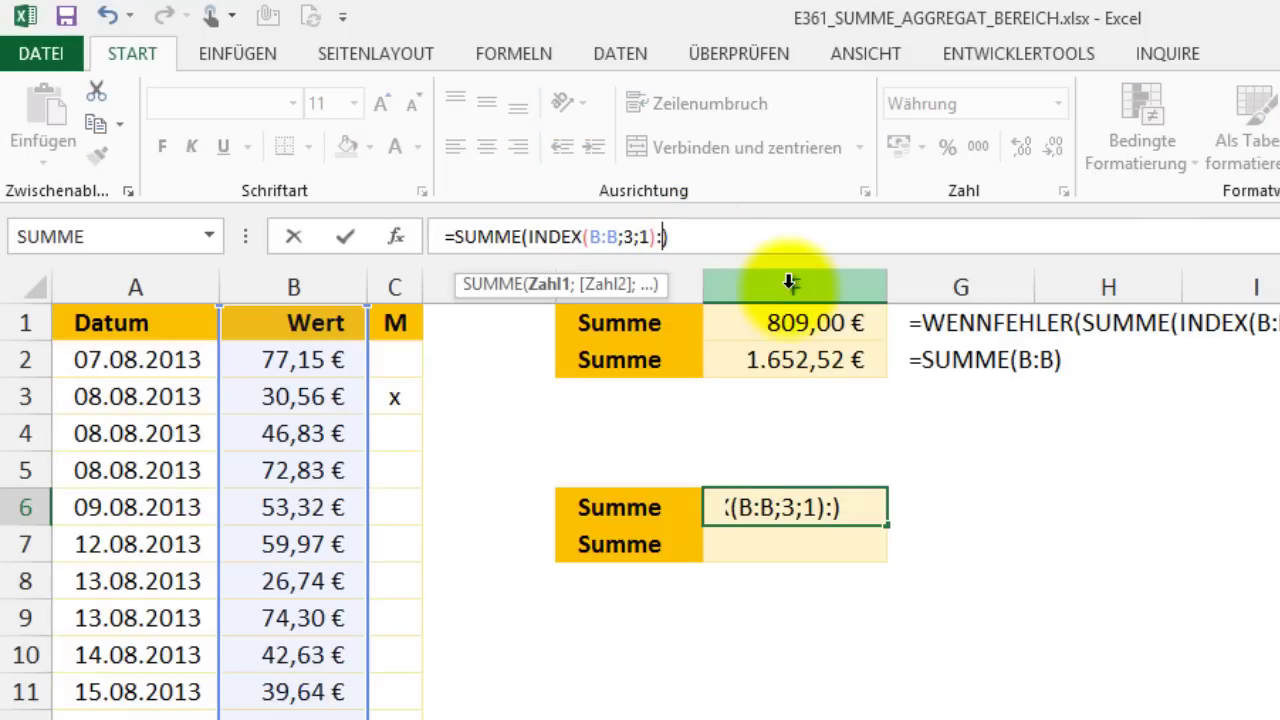
type("ind")
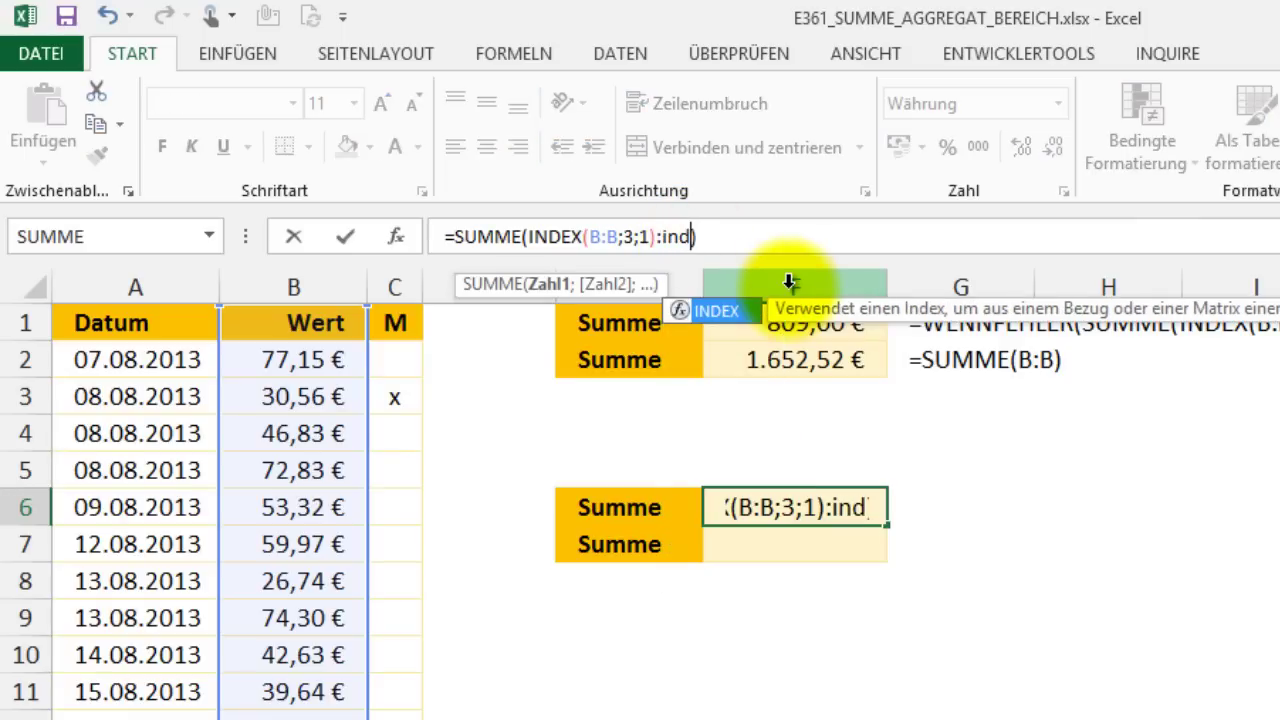
type("ex(")
key("Left")
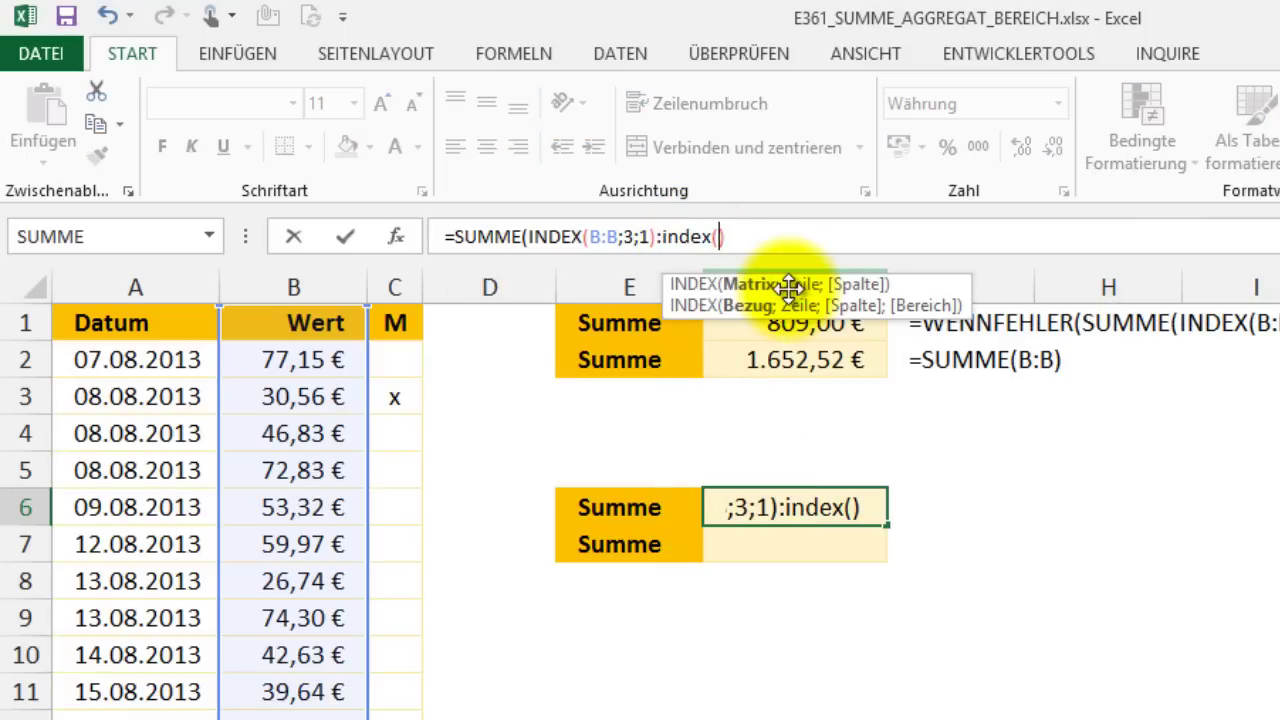
left_click(284, 285)
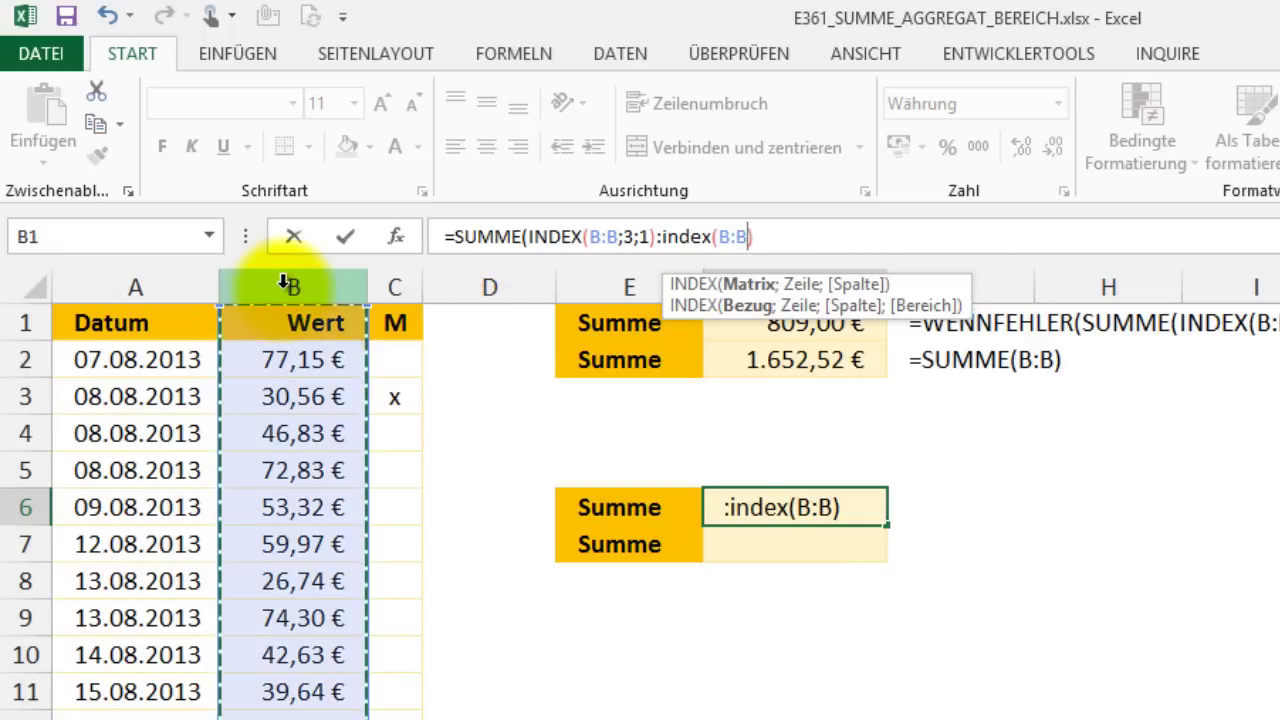
type(";17")
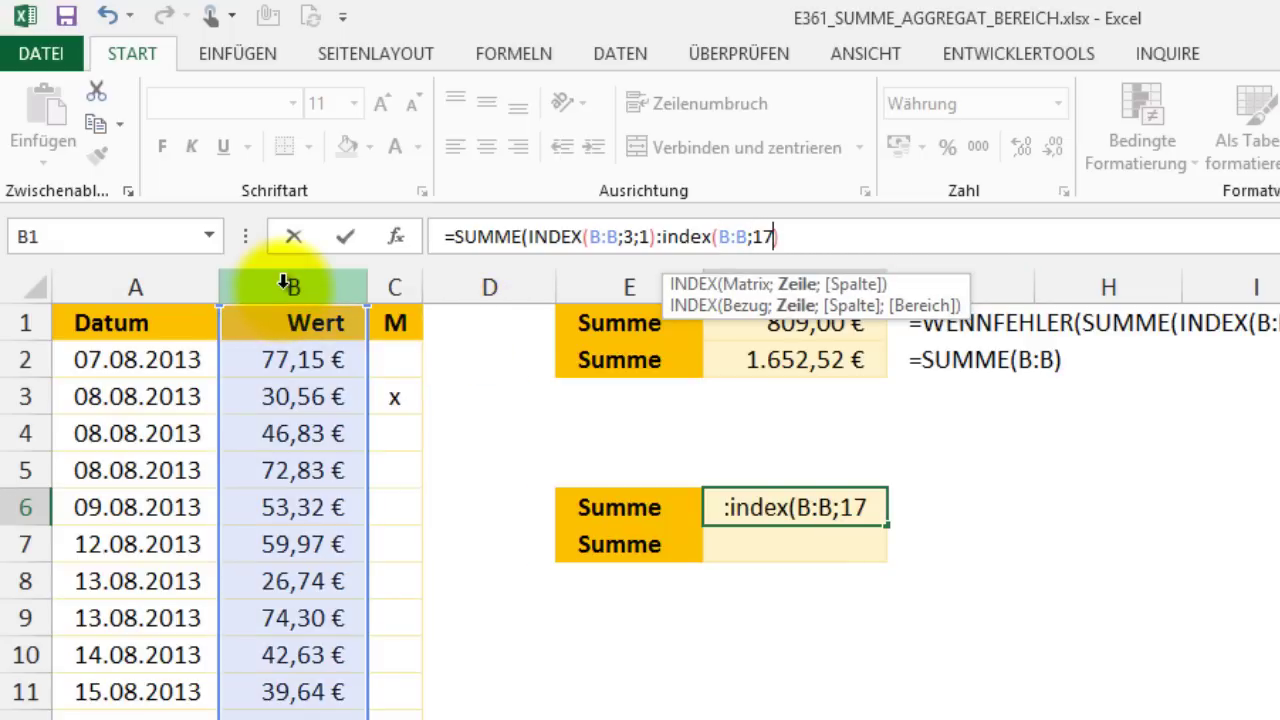
type(";1")
key("Return")
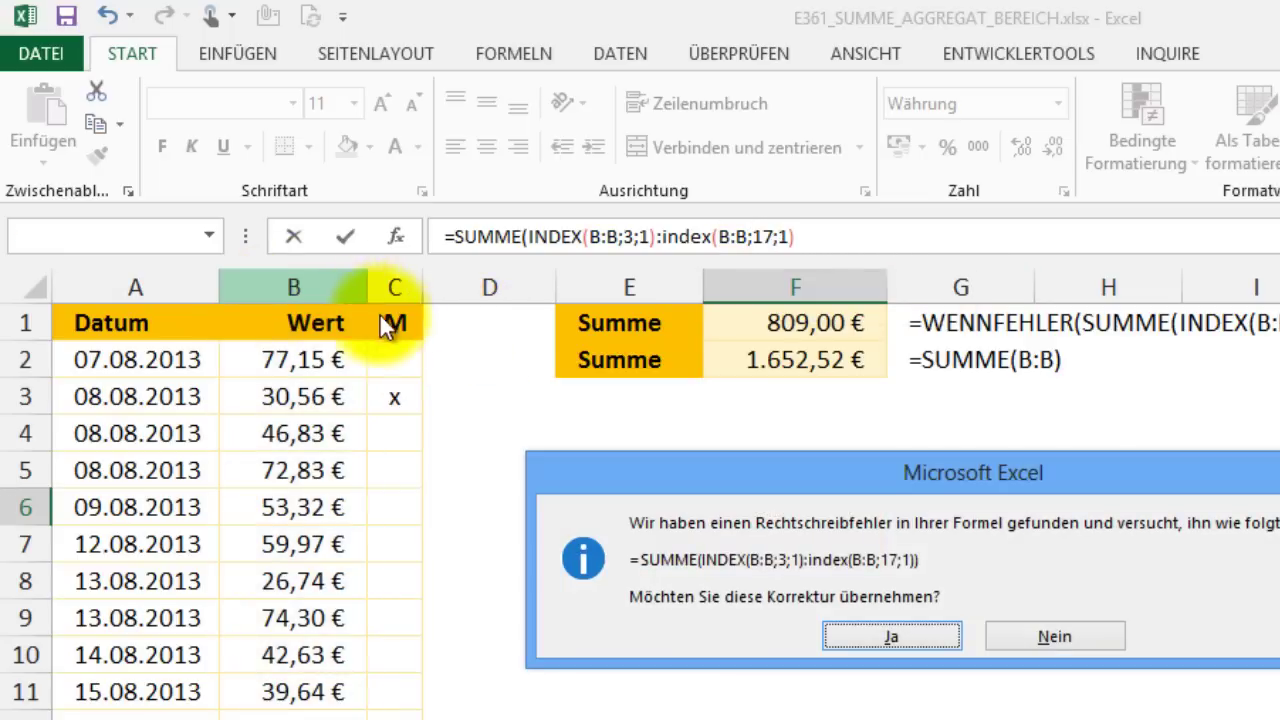
left_click(898, 637)
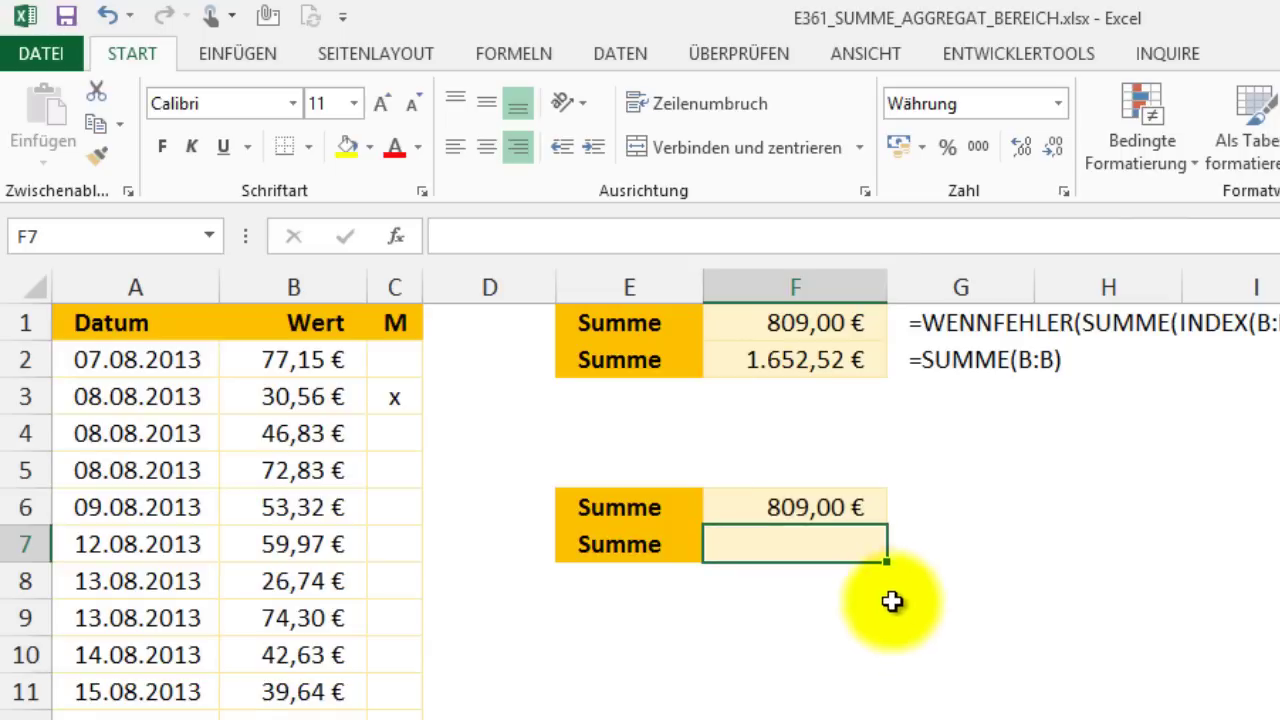
- Review F6's formula, confirming the end row 17 and the 809,00 € result
left_click(792, 507)
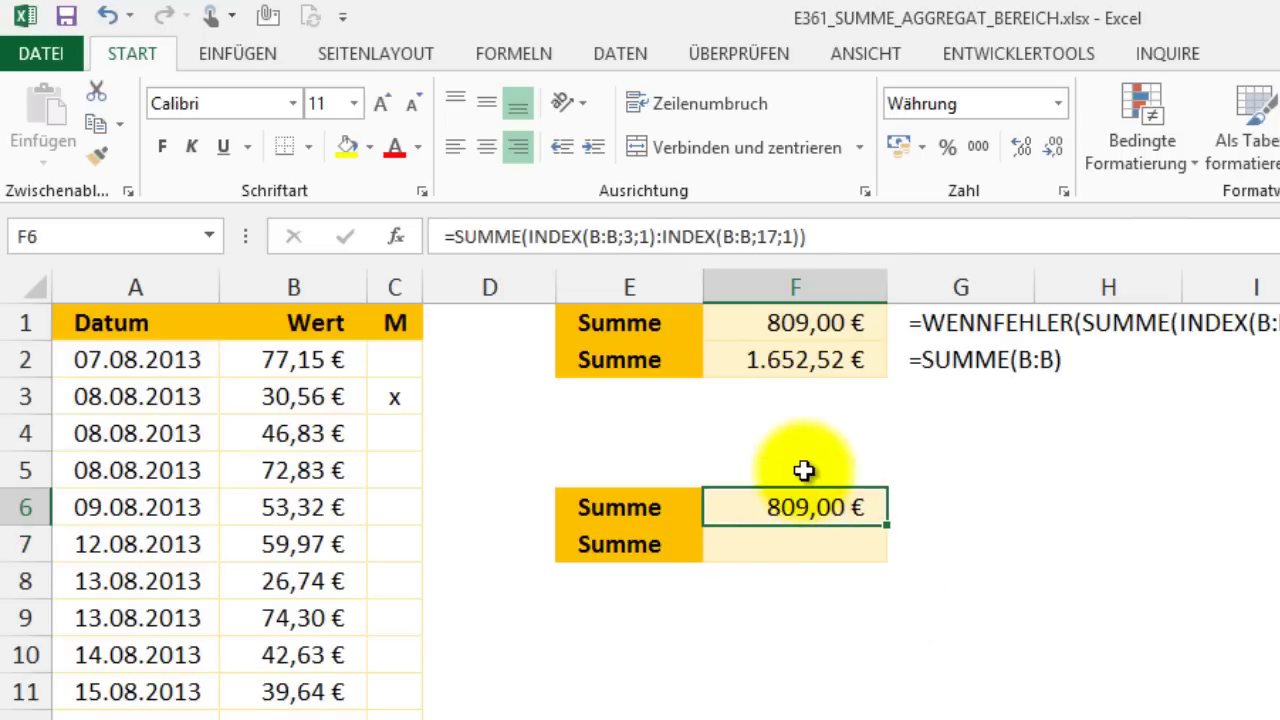
left_click(632, 236)
left_click(767, 236)
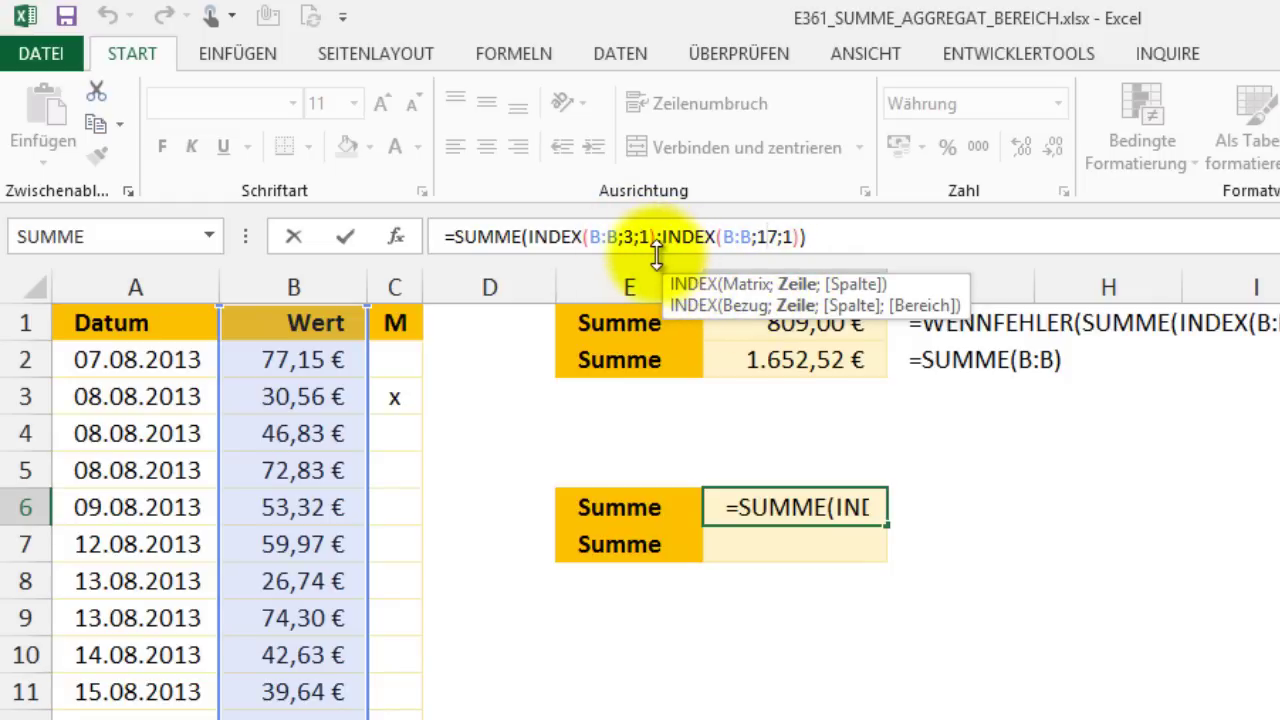
key("ctrl+Return")
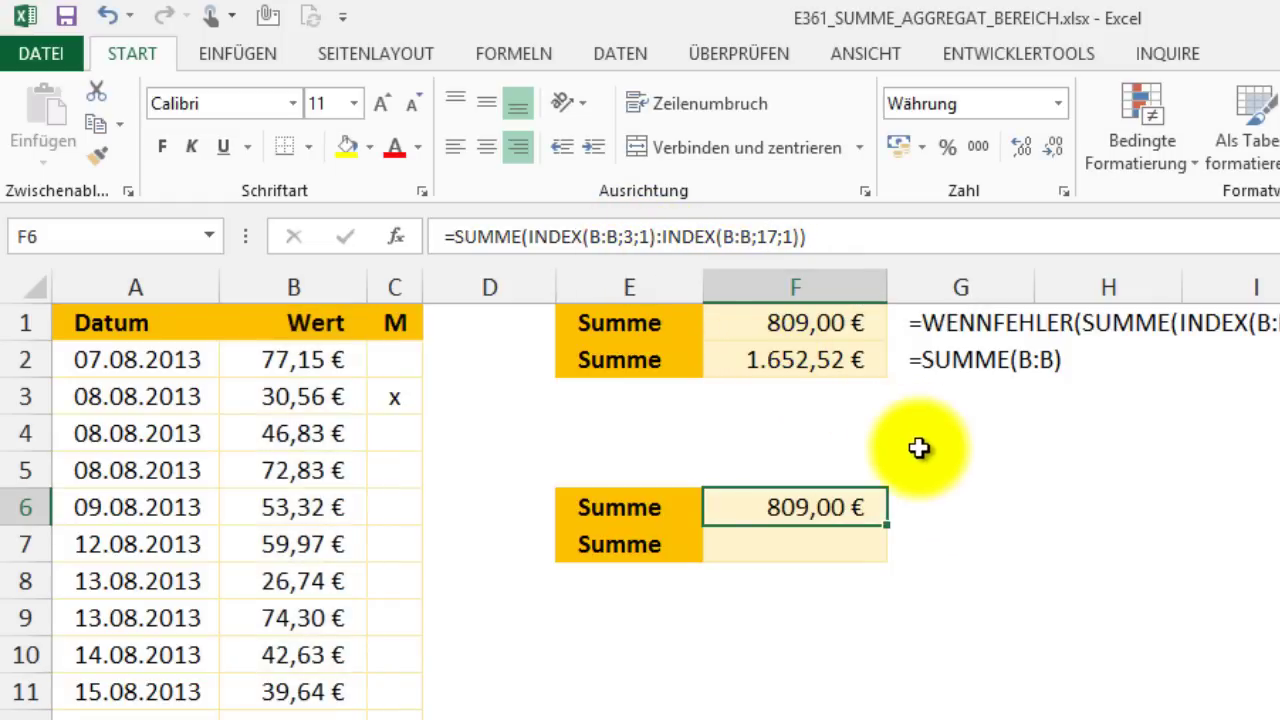
left_click(957, 495)
- Start =AGGREGAT(15;6;ZEILE( in G6, using function 15 KKLEINSTE with option 6
type("=")
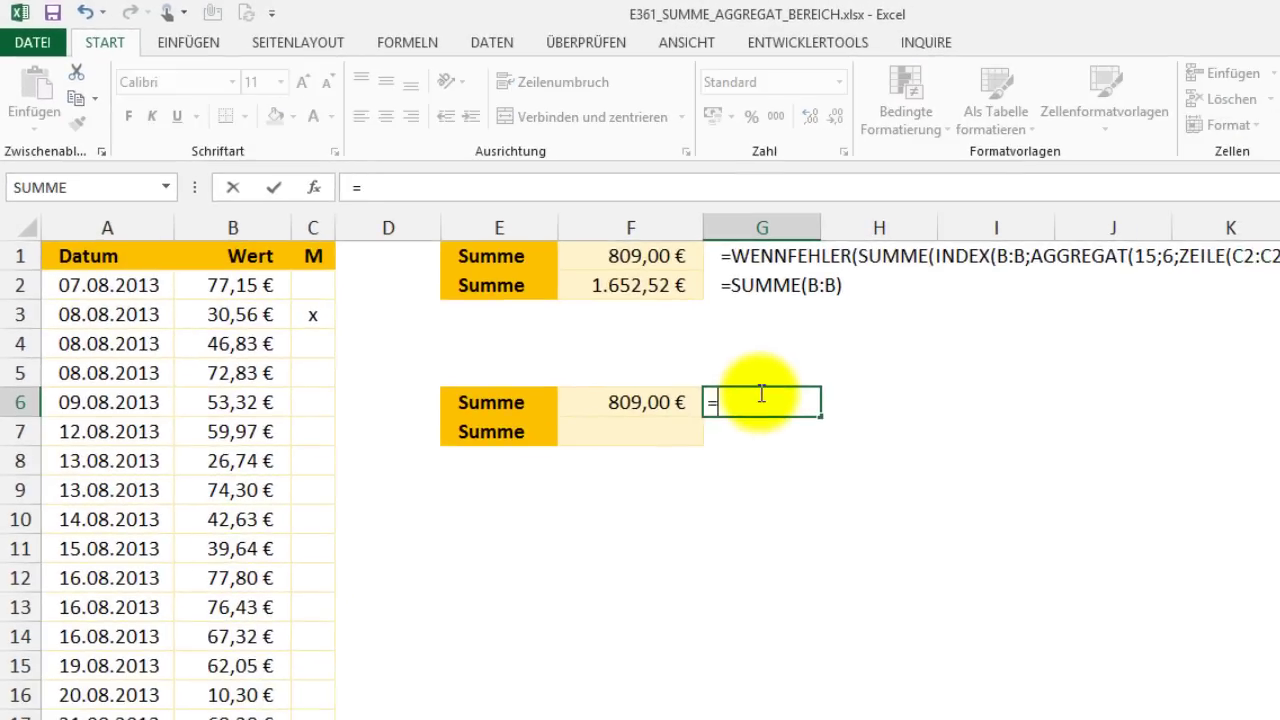
type("agg")
key("Tab")
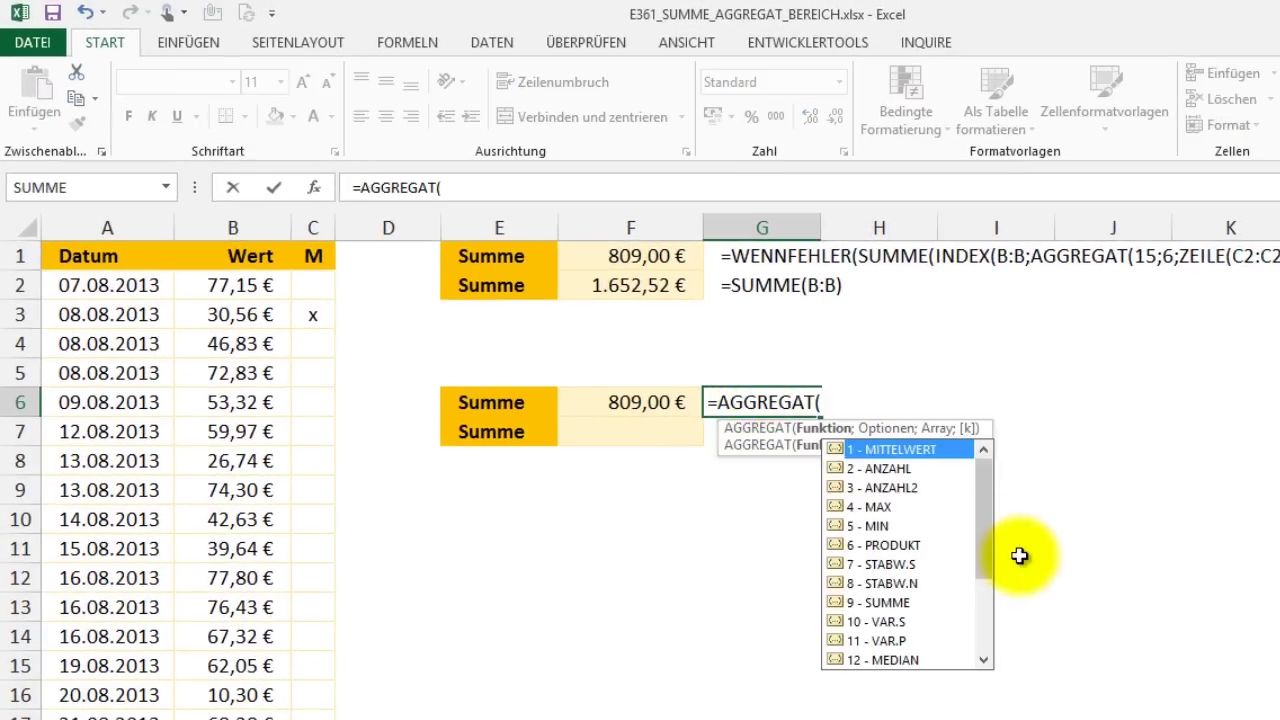
left_click_drag(986, 557, 988, 614)
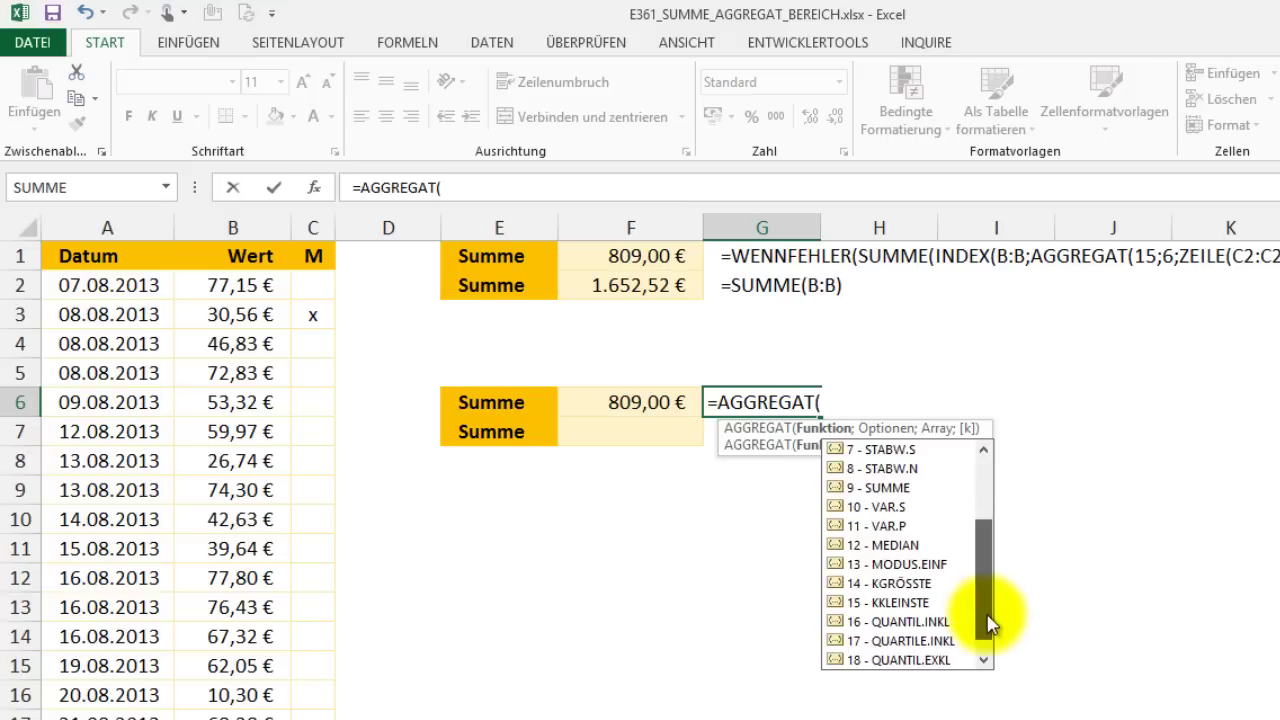
double_click(903, 603)
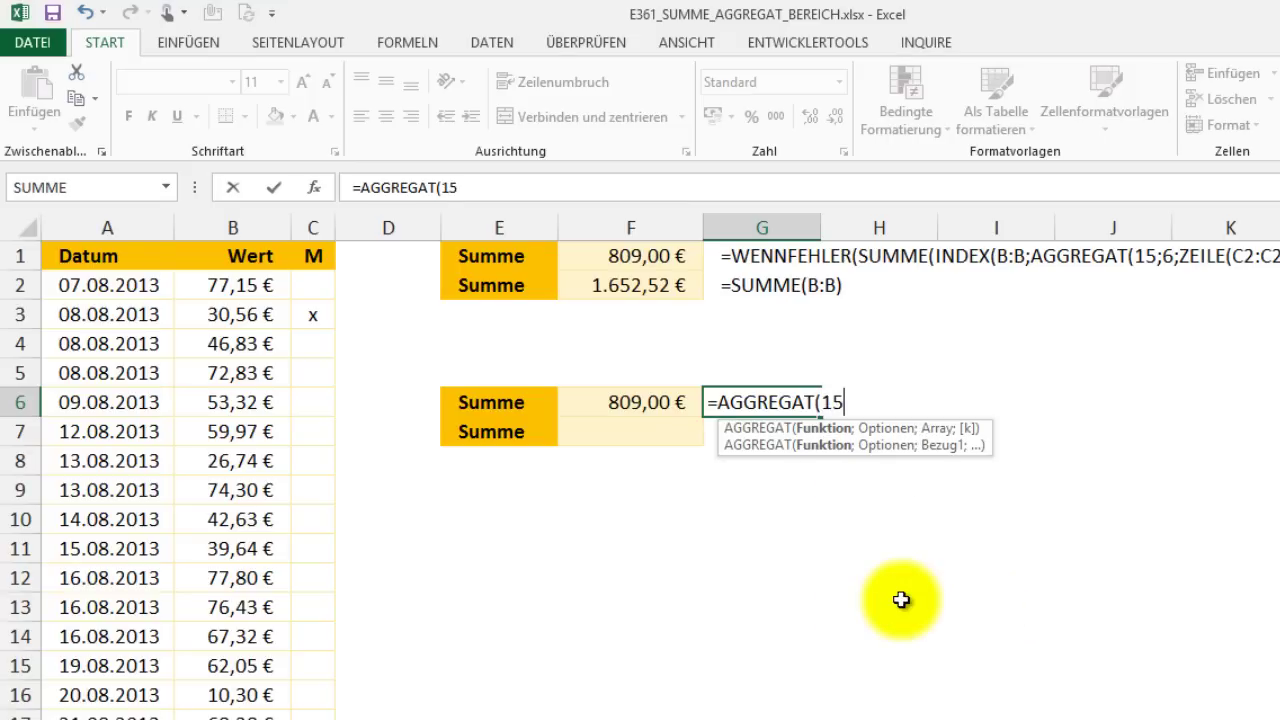
type(";6")
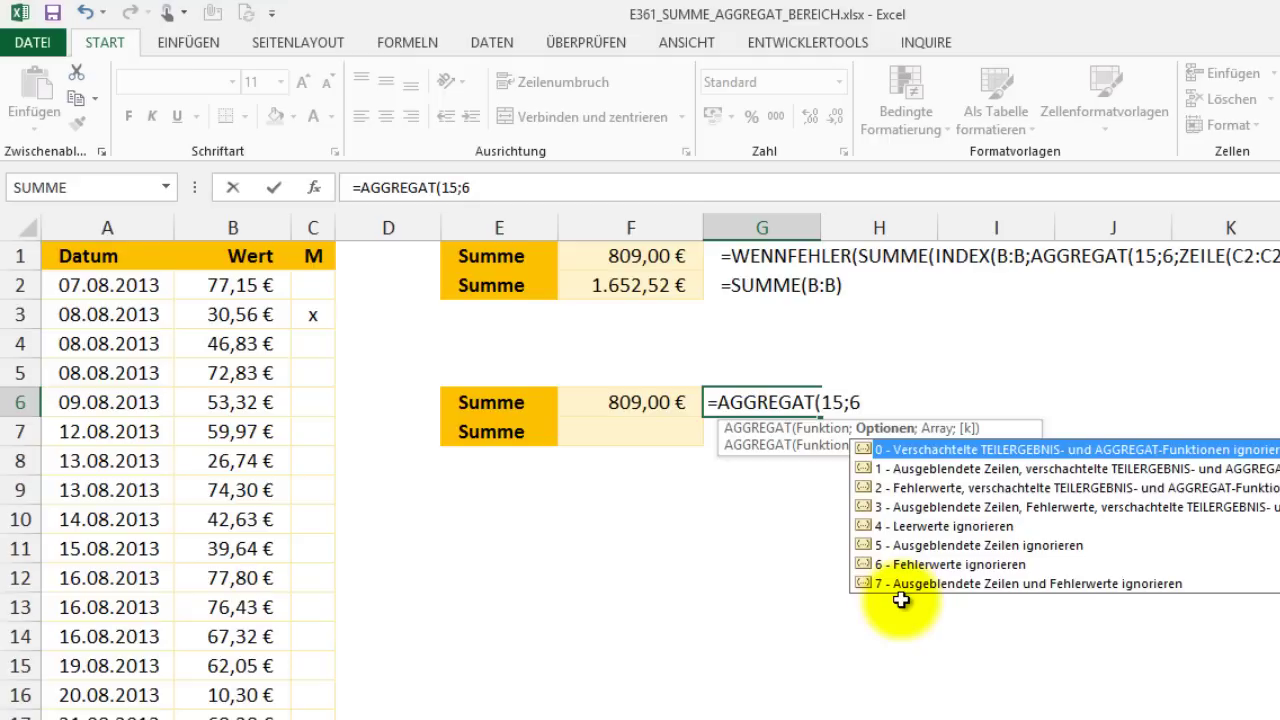
type(";")
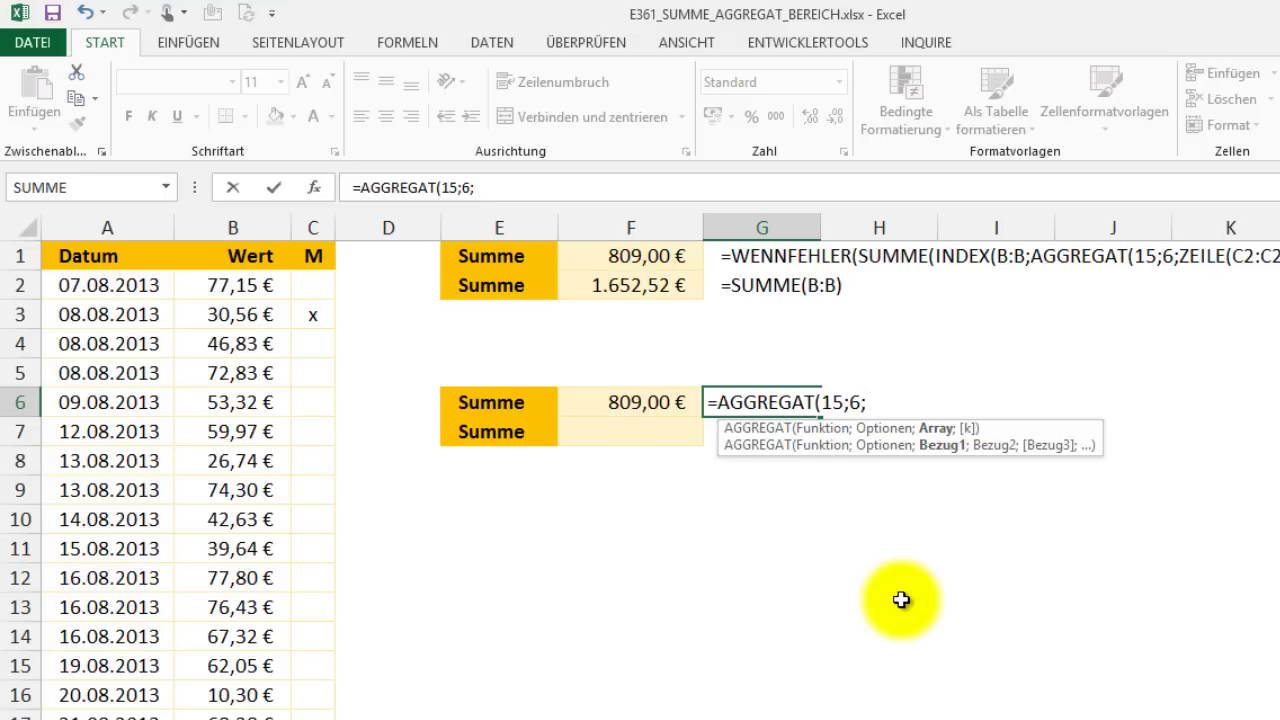
type("zeile(")
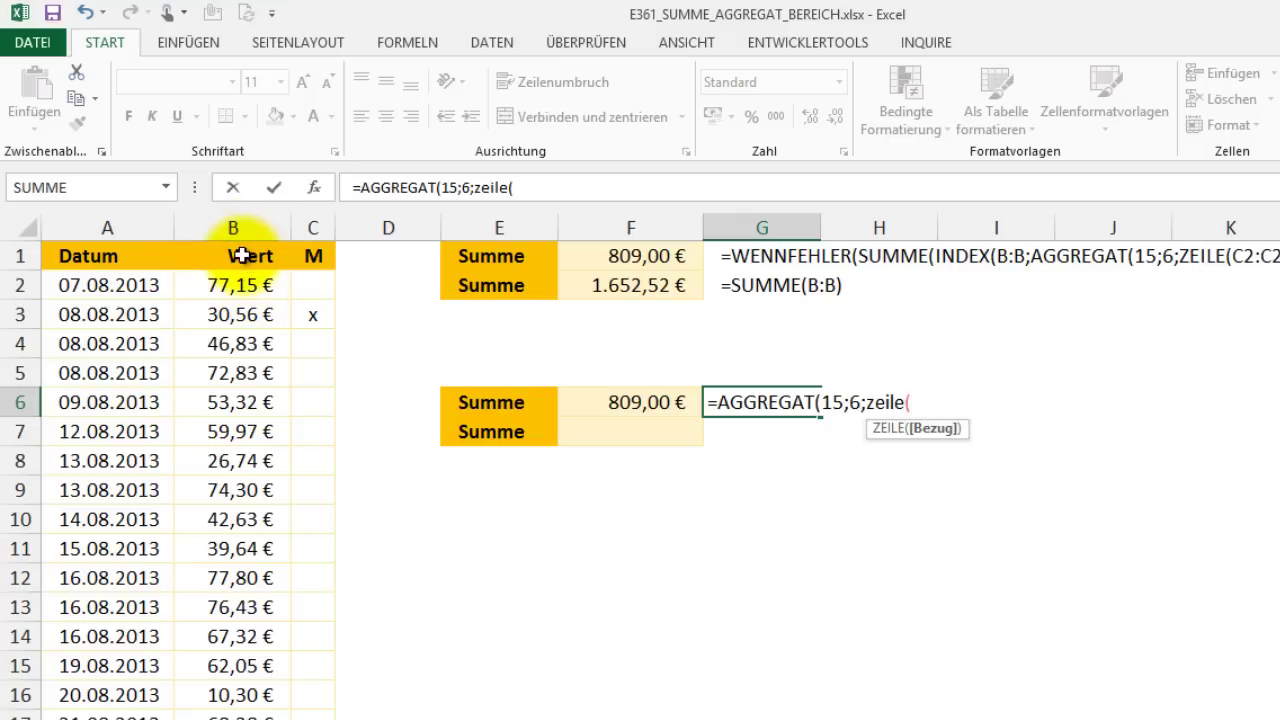
- Complete G6's AGGREGAT draft with ZEILE(B2:B32) and a condition range
left_click_drag(236, 287, 234, 284)
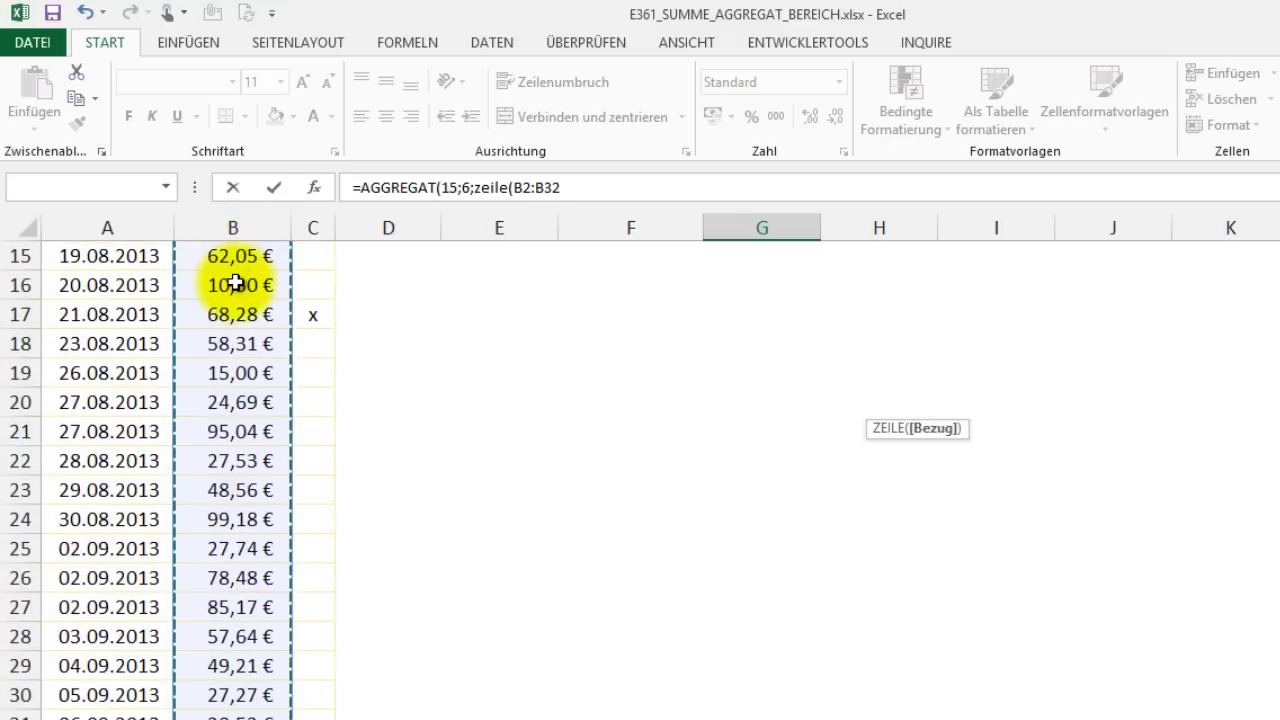
scroll(390, 420, "up", 3)
scroll(440, 430, "up", 1)
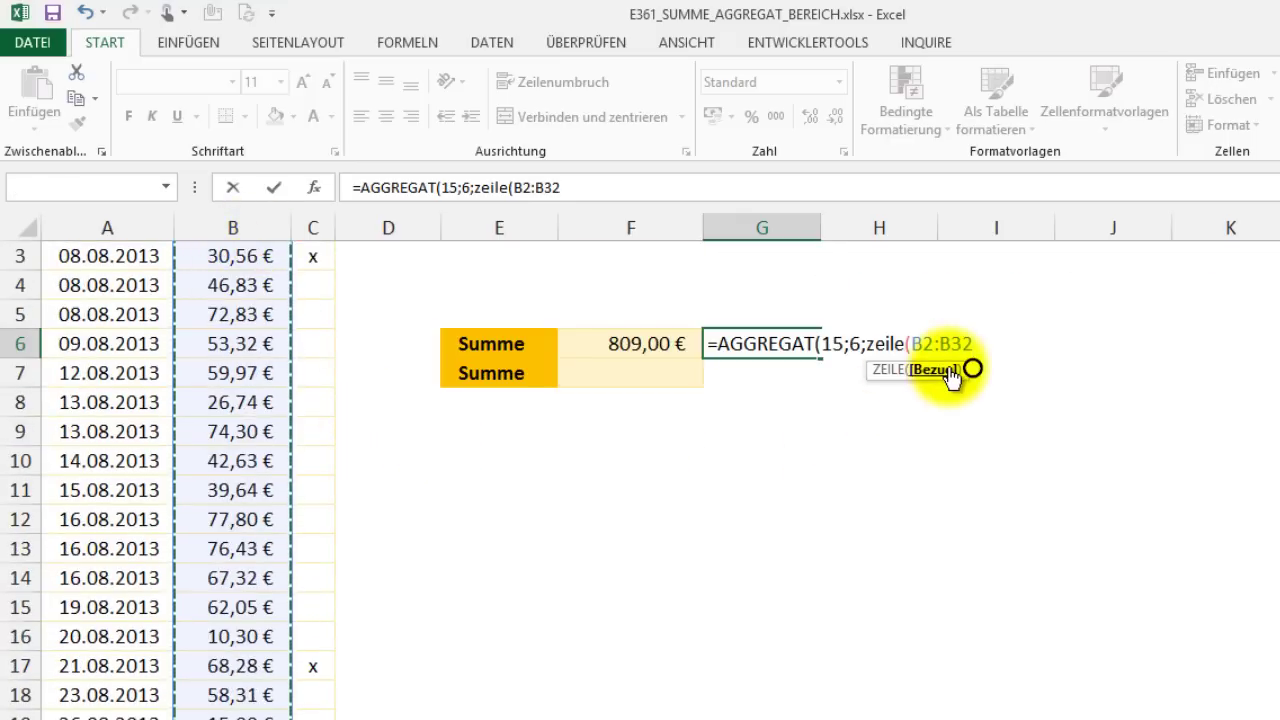
type(")/(")
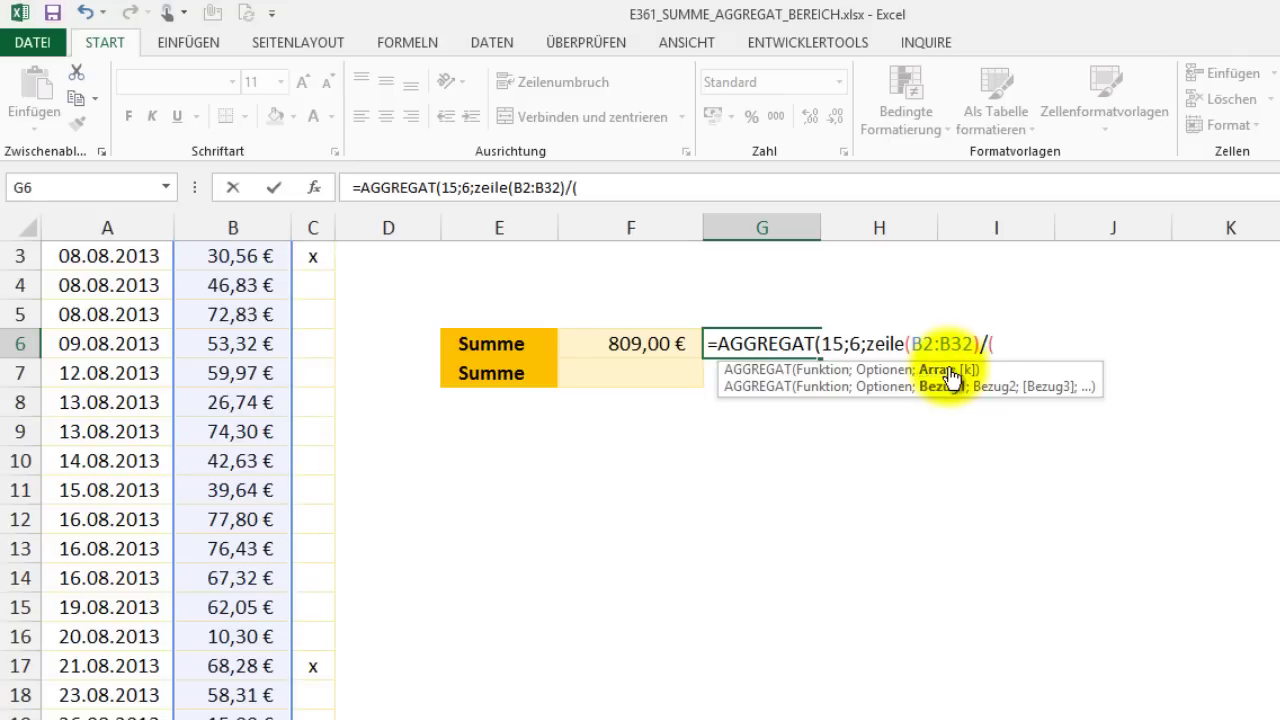
type("B2:B32=\"x")
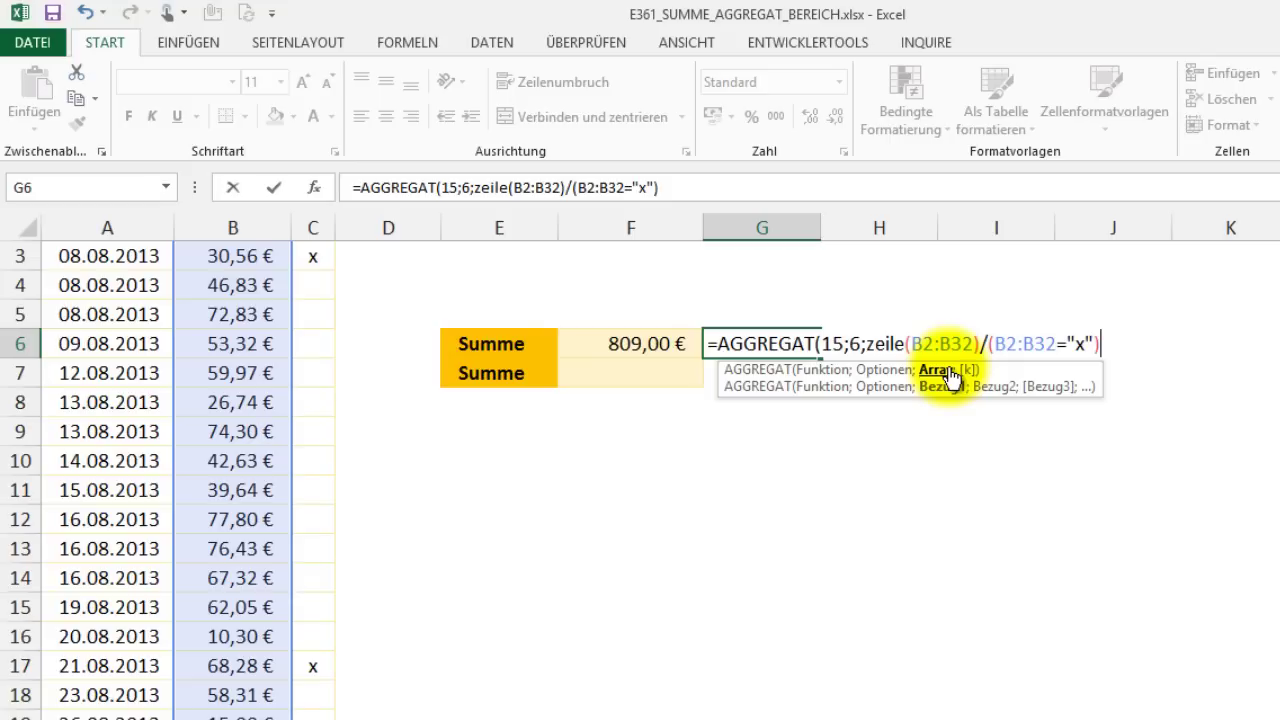
type(";")
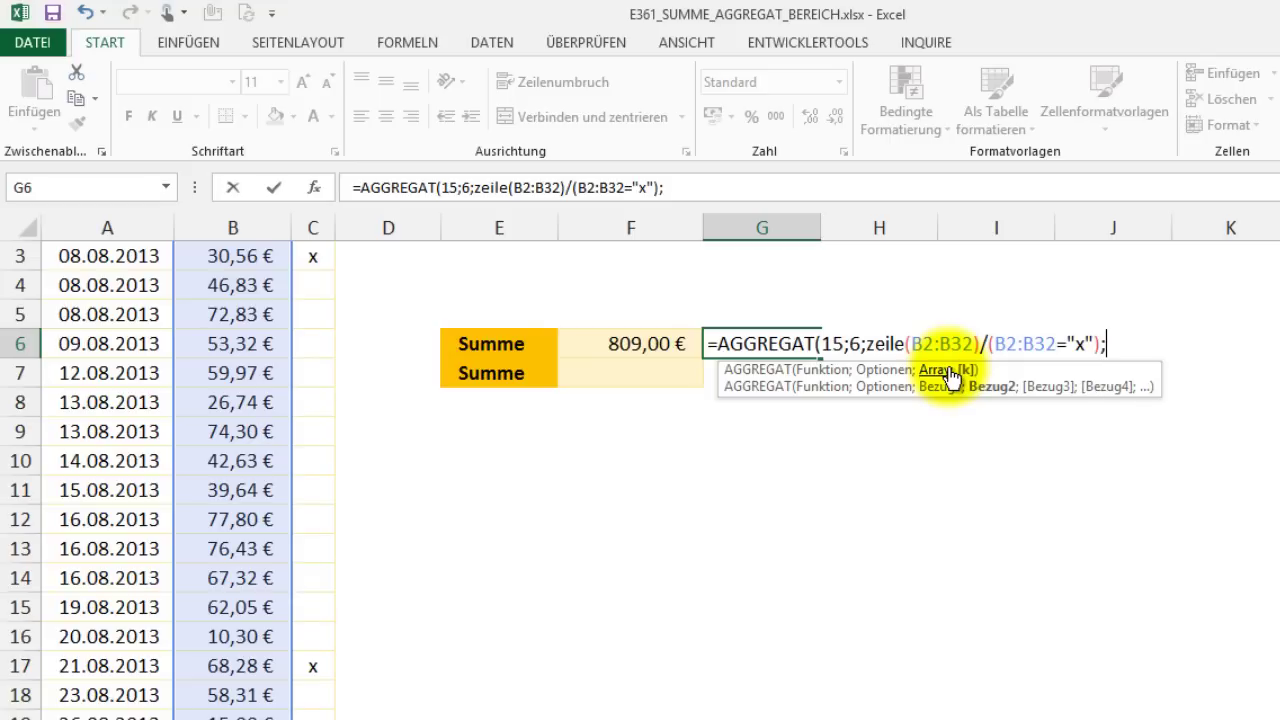
type(")")
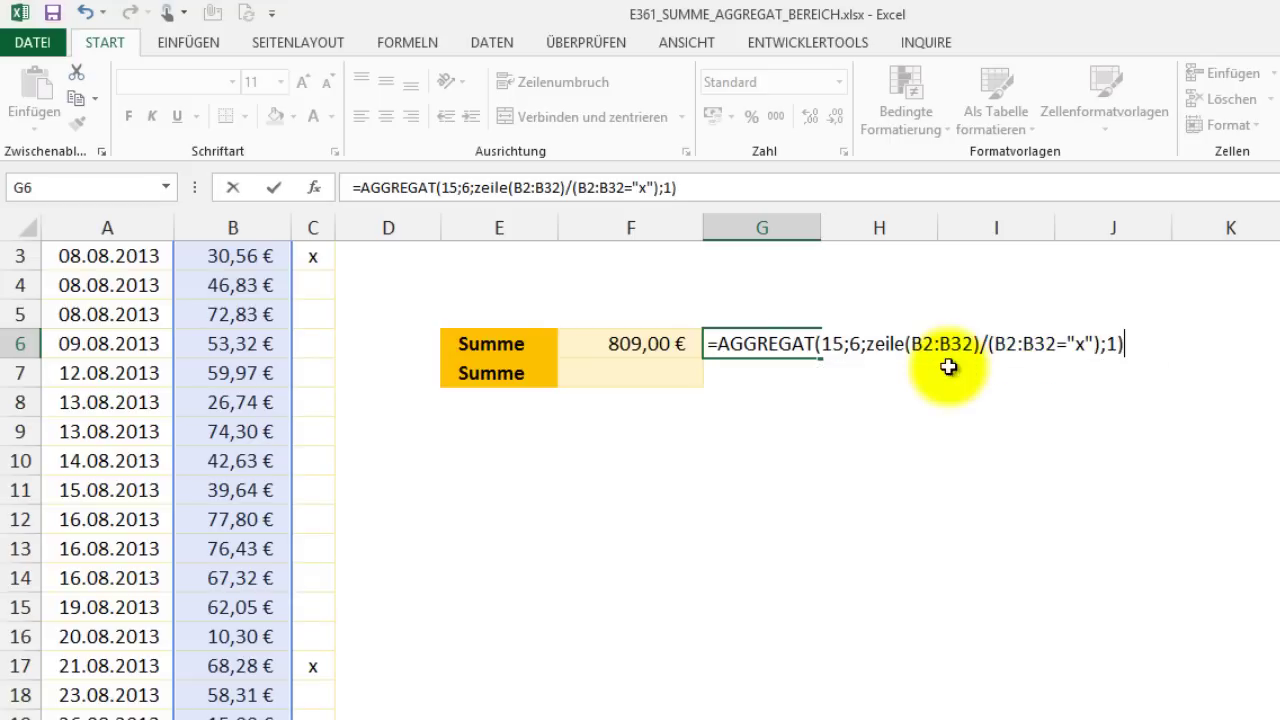
key("Return")
- Switch G6's condition range to C2:C32 so it returns 3, the first x-marked row
scroll(908, 363, "up", 1)
key("Up")
key("F2")
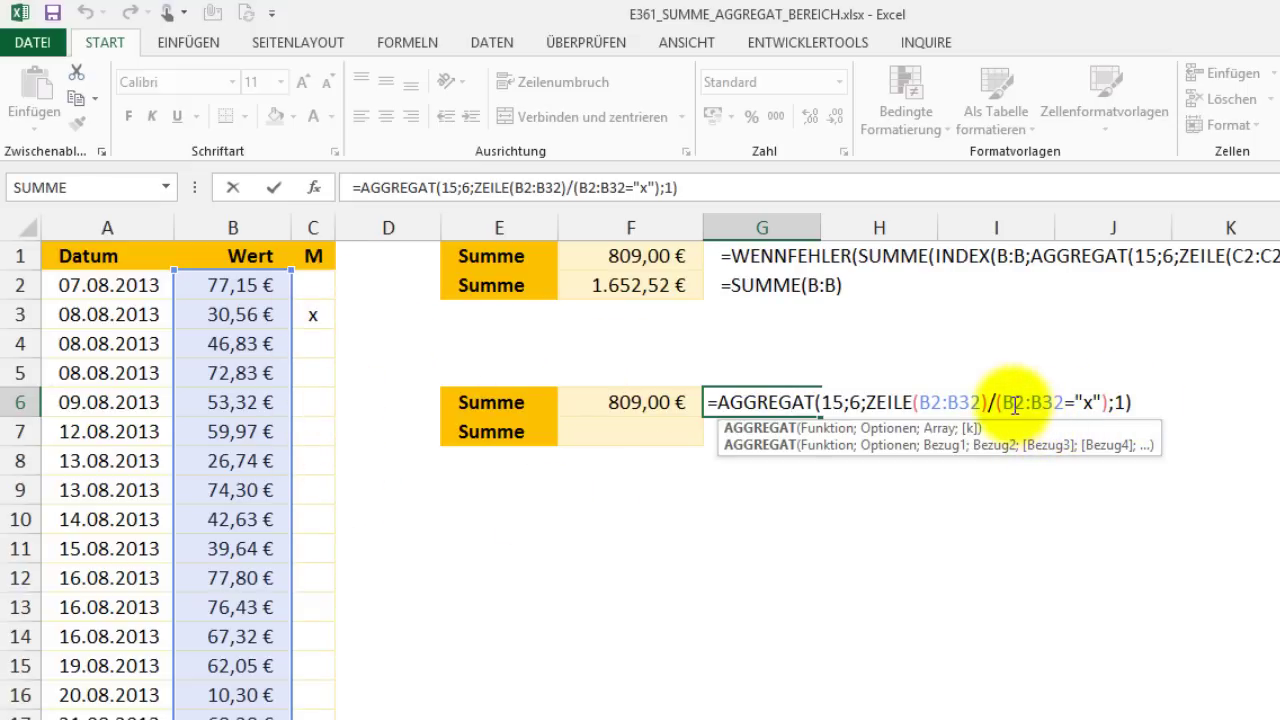
key("BackSpace")
type("c")
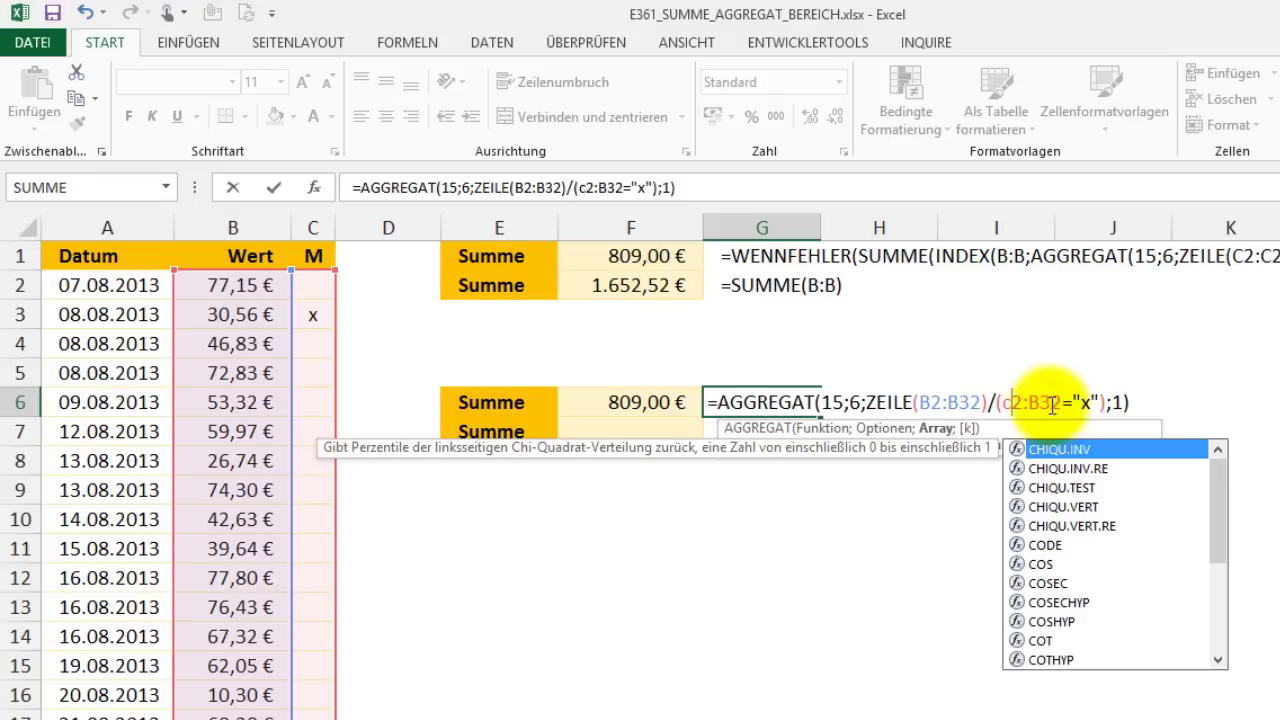
left_click(1040, 404)
key("BackSpace")
type("c")
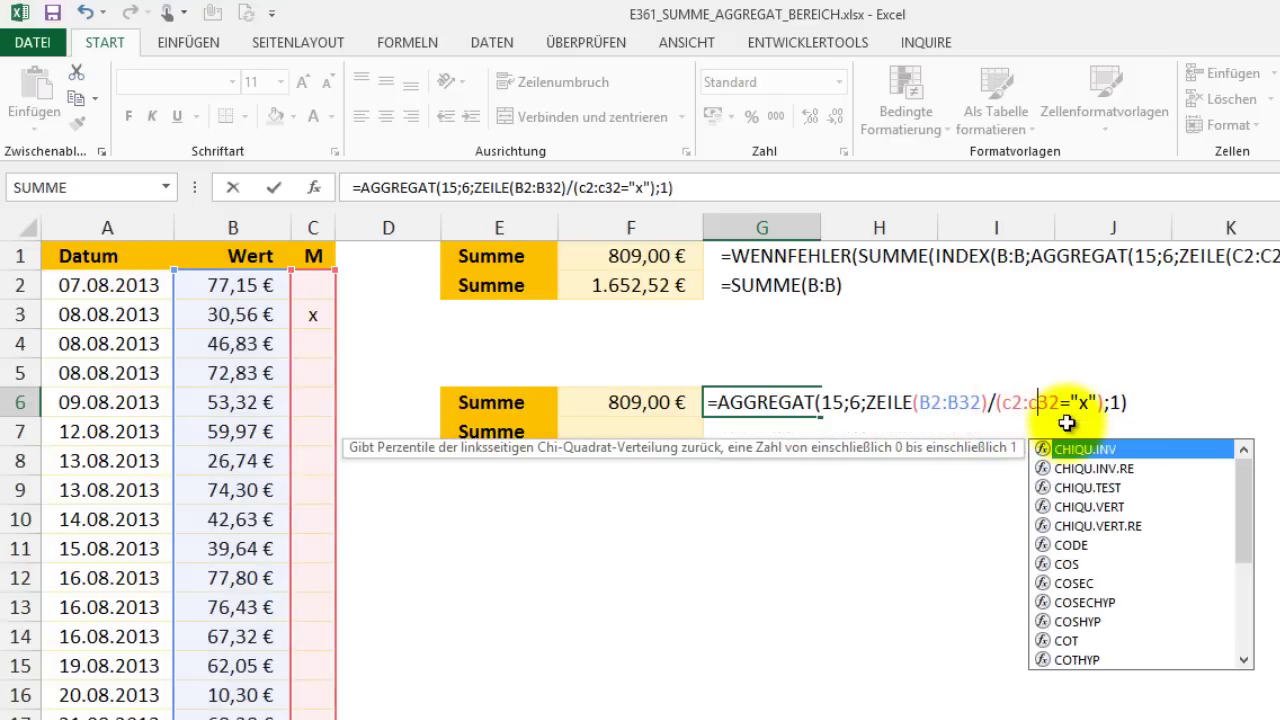
key("Return")
- Paste G6's AGGREGAT expression over the hard-coded start row 3 in F6's formula
left_click(812, 401)
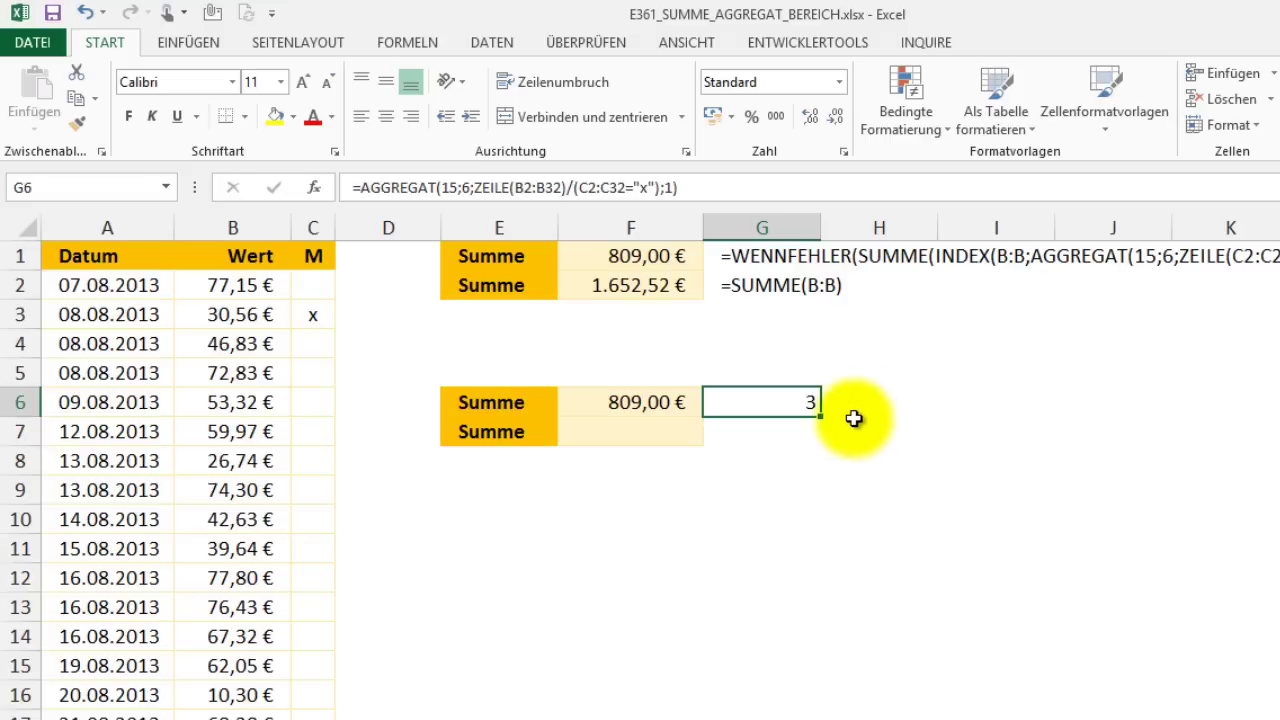
left_click(714, 190)
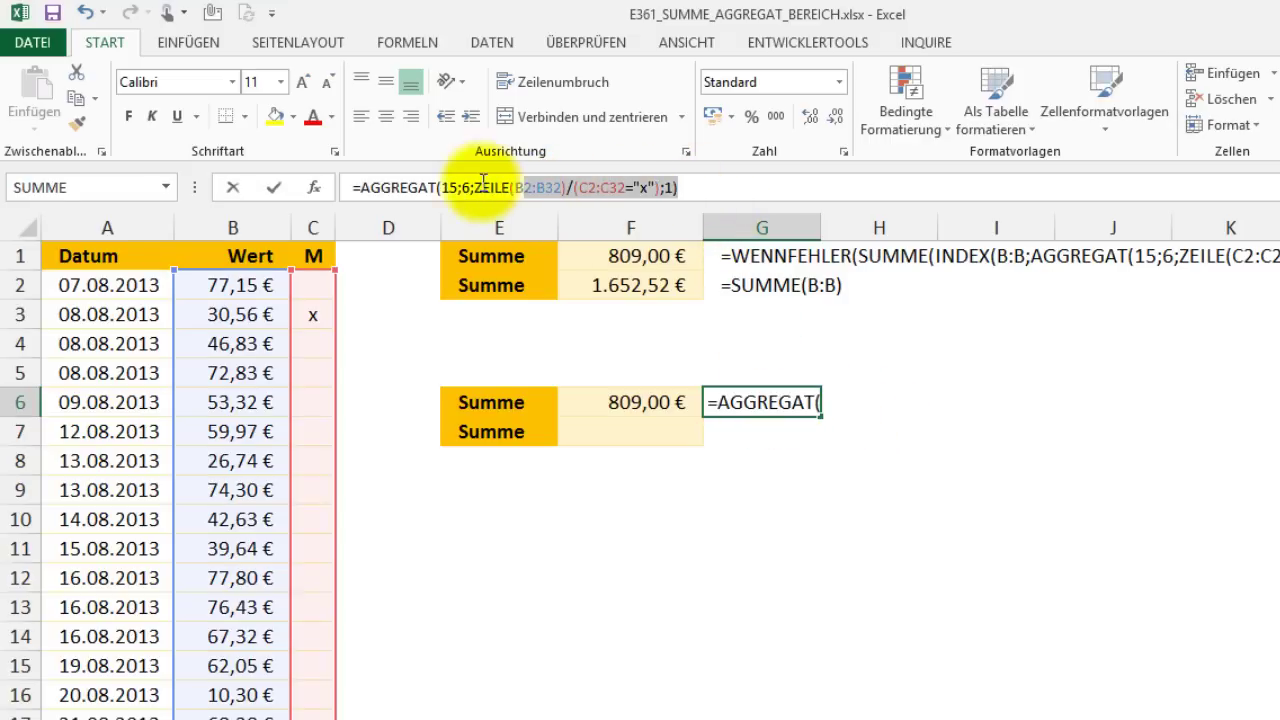
left_click_drag(362, 190, 433, 212)
key("ctrl+c")
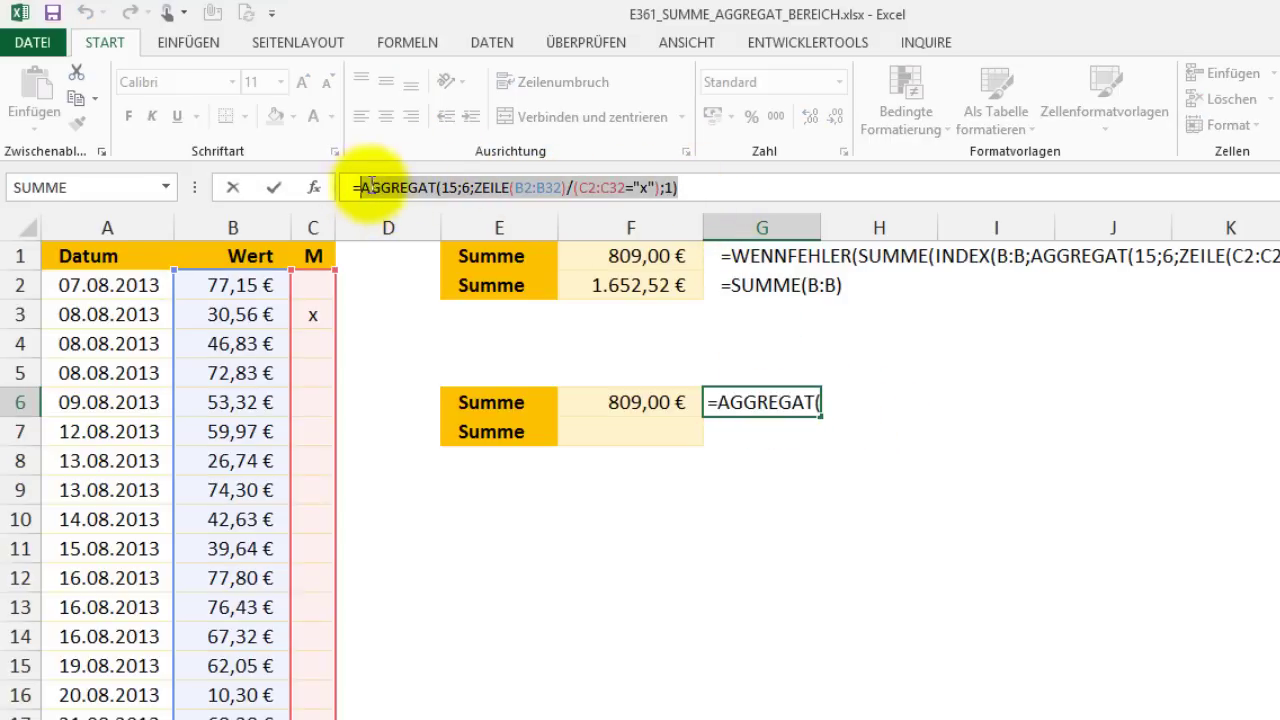
key("Escape")
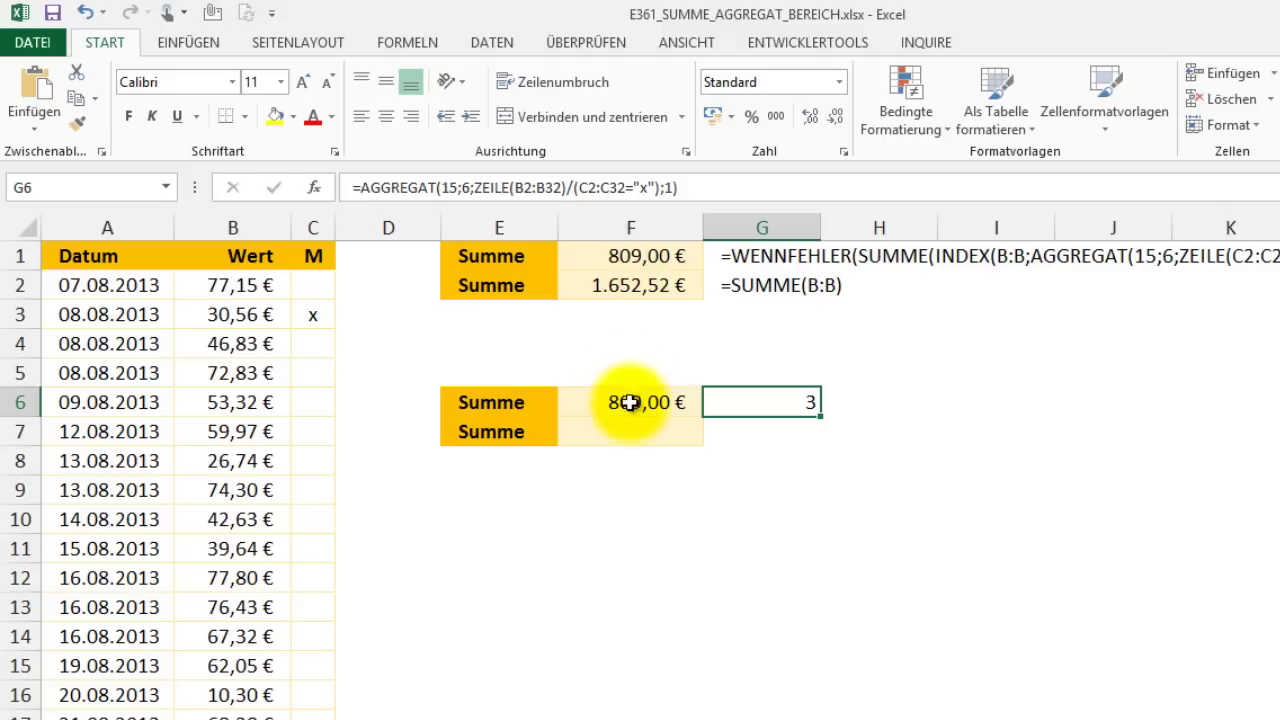
left_click(632, 400)
left_click(496, 187)
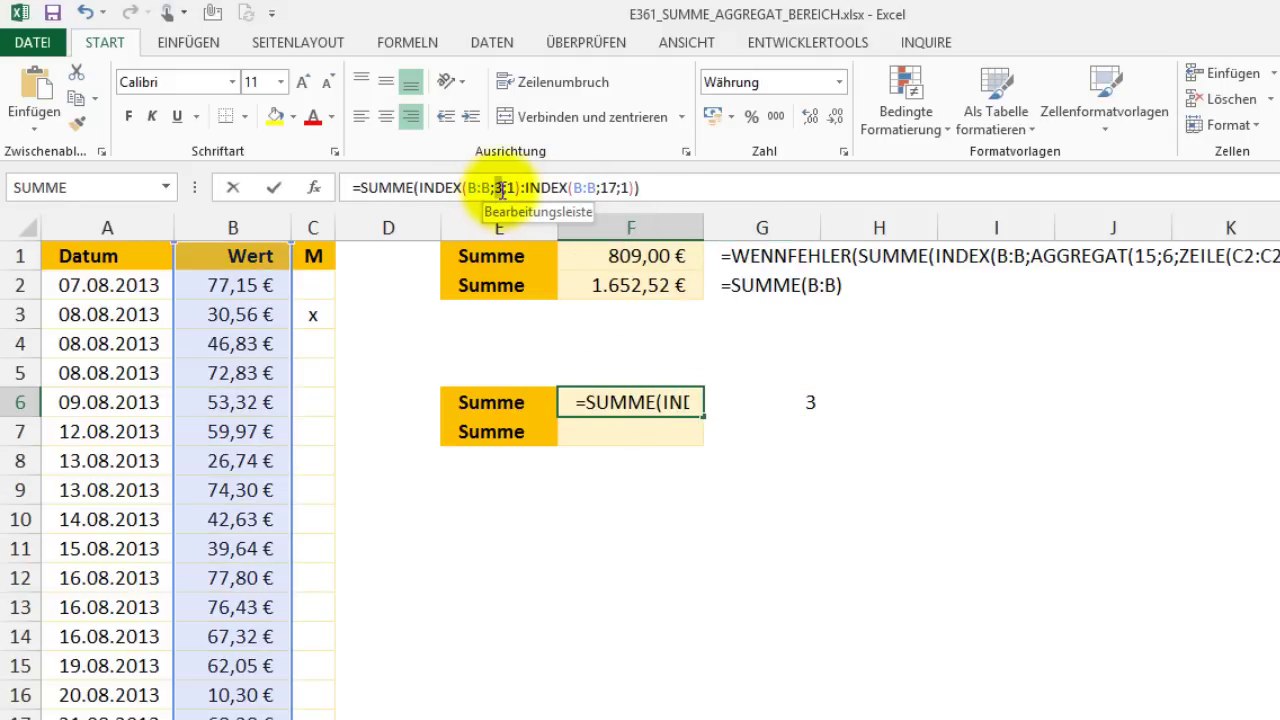
key("ctrl+v")
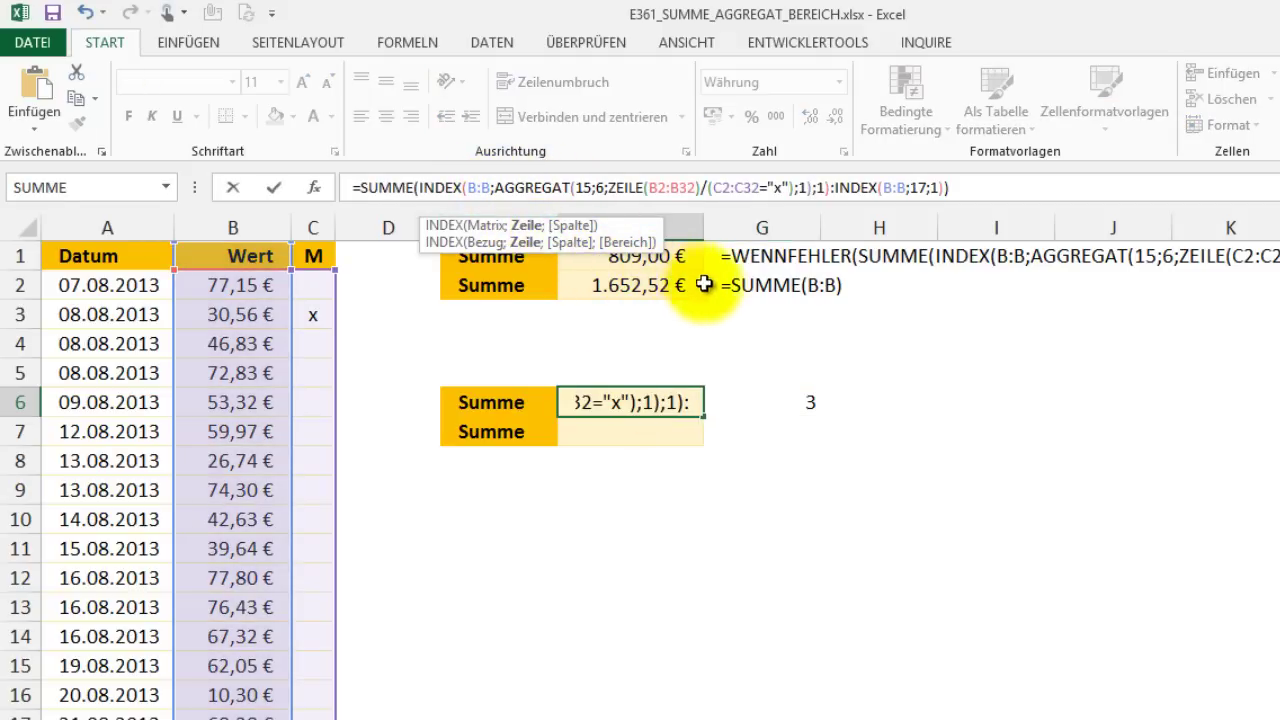
key("Return")
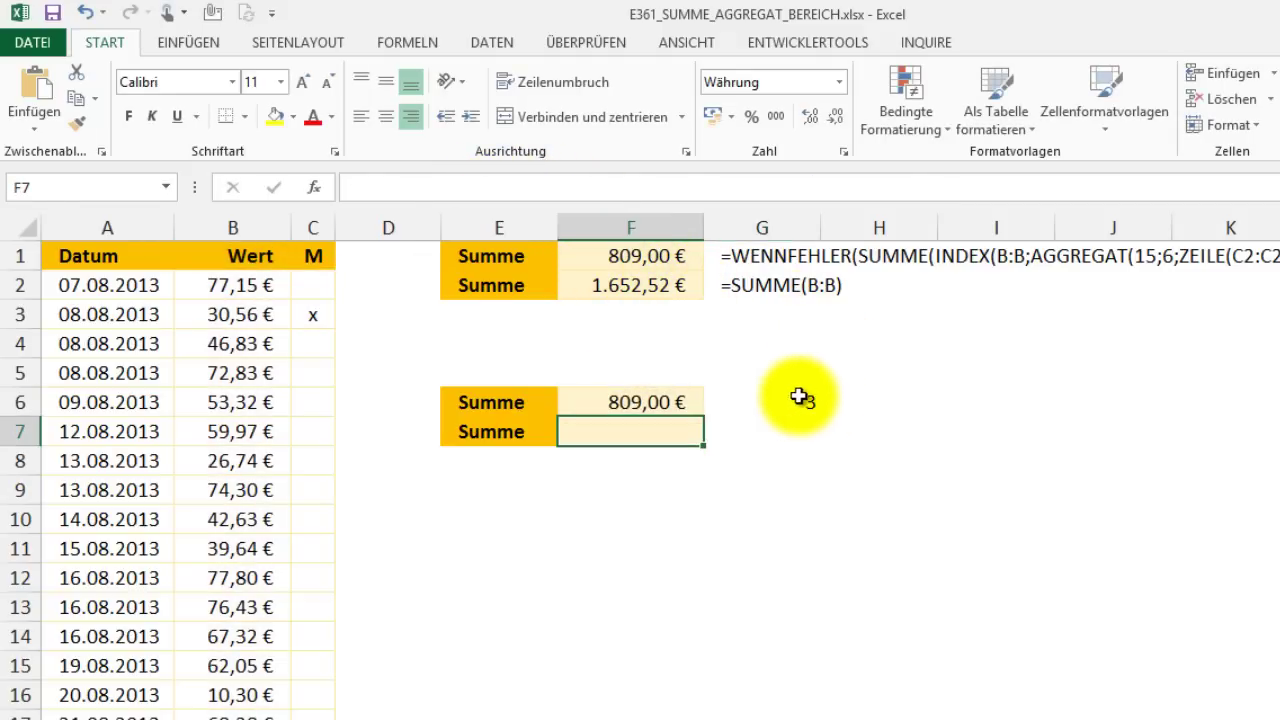
left_click(805, 398)
- Rebuild G6 as =AGGREGAT(14;4;ZEILE(B2:B32)*(C2:C32="x");1) to find the last marked row
key("Delete")
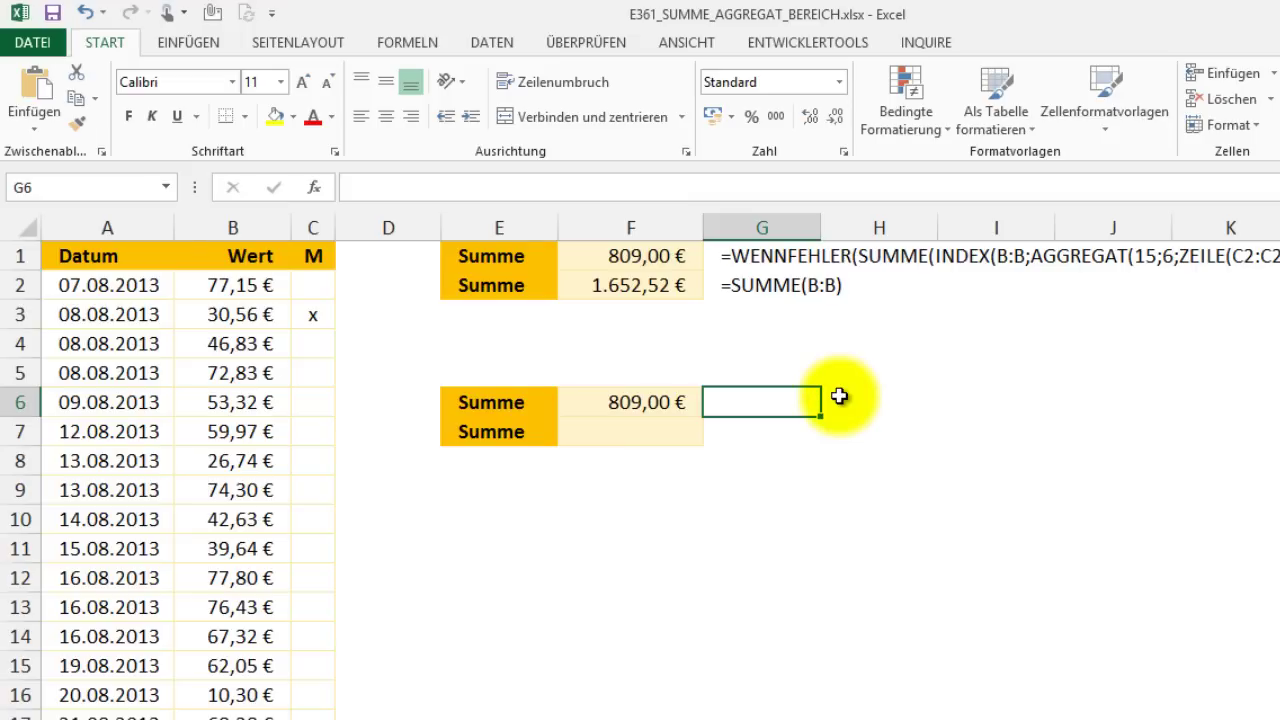
type("=")
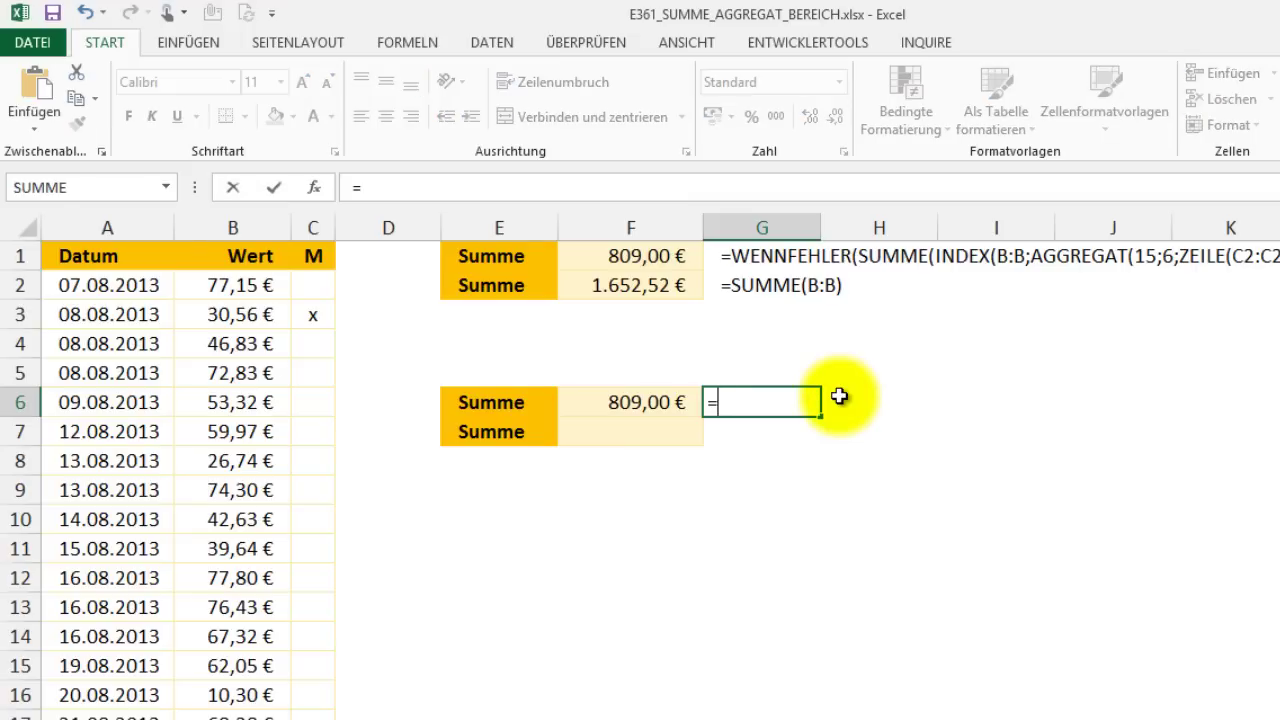
type("ag")
key("Tab")
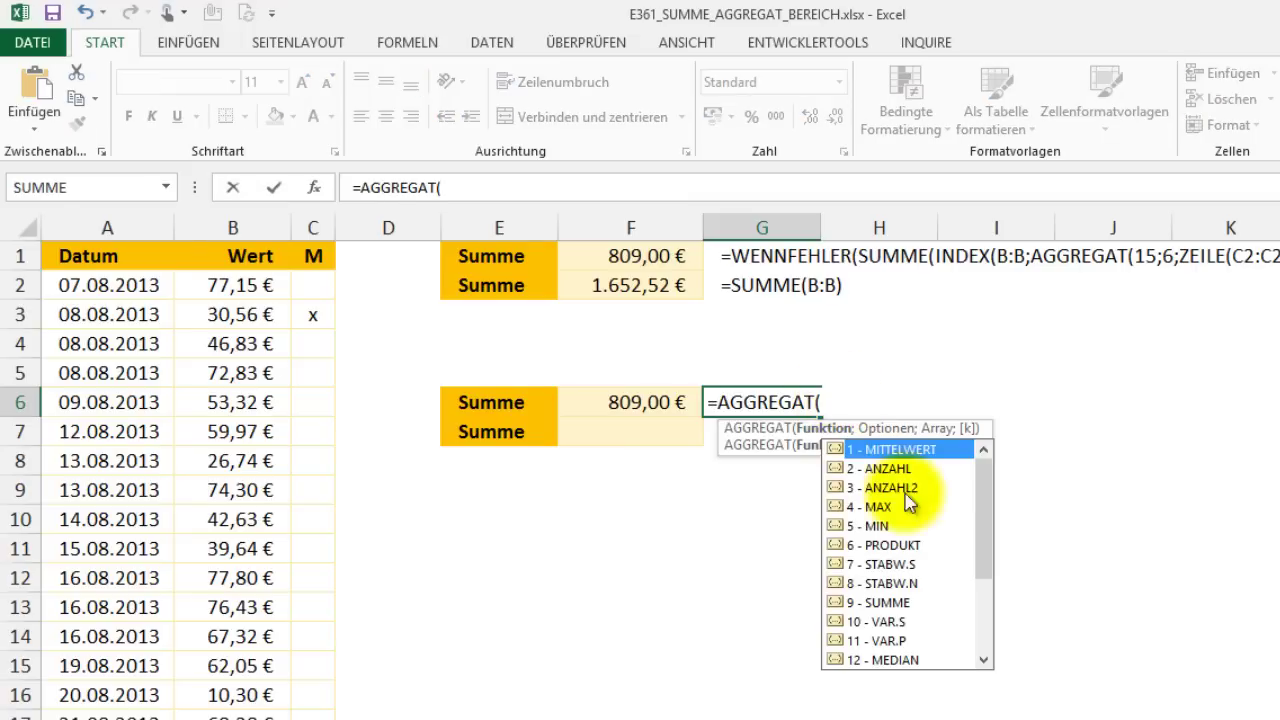
left_click_drag(988, 566, 978, 612)
left_click(905, 603)
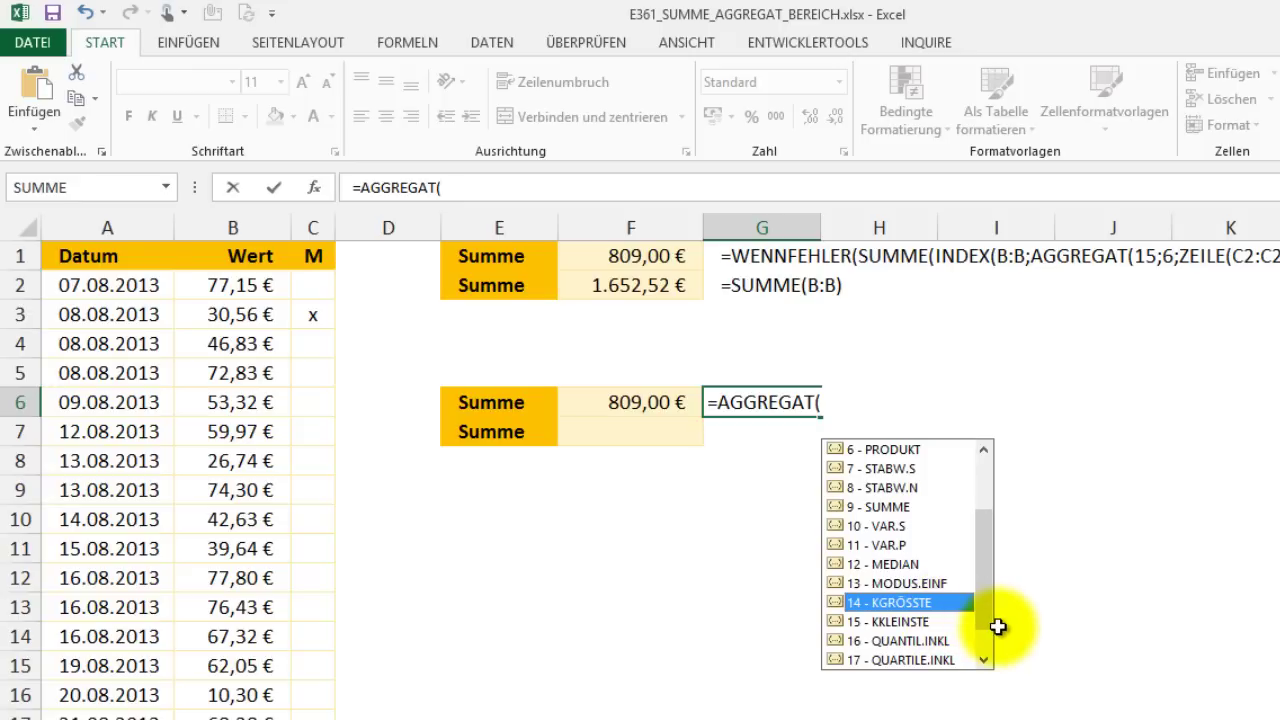
type("1")
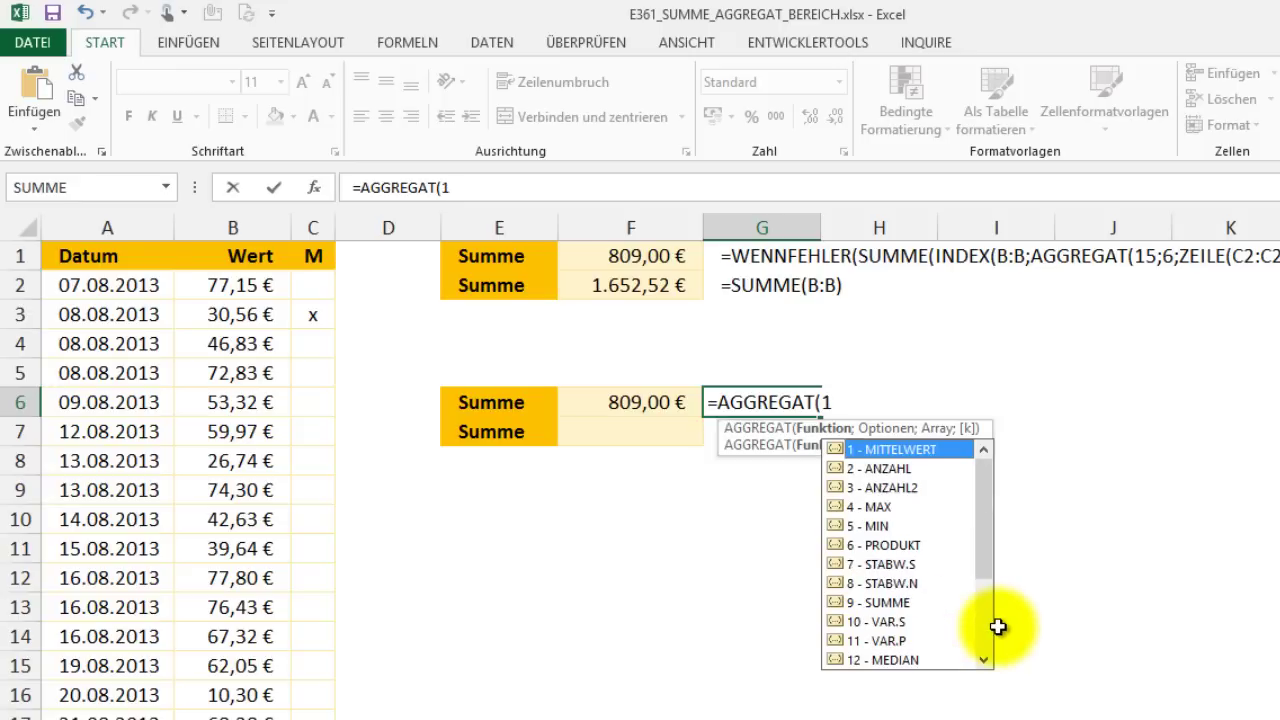
type("4;4")
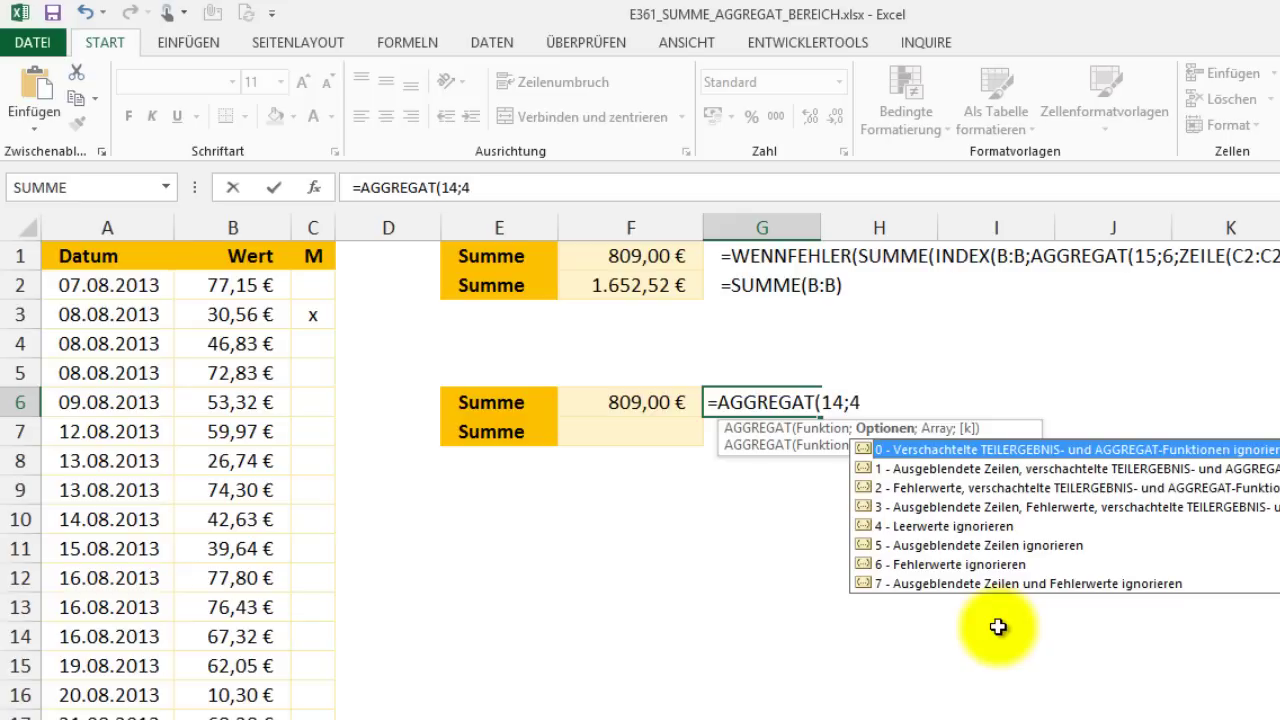
type(";")
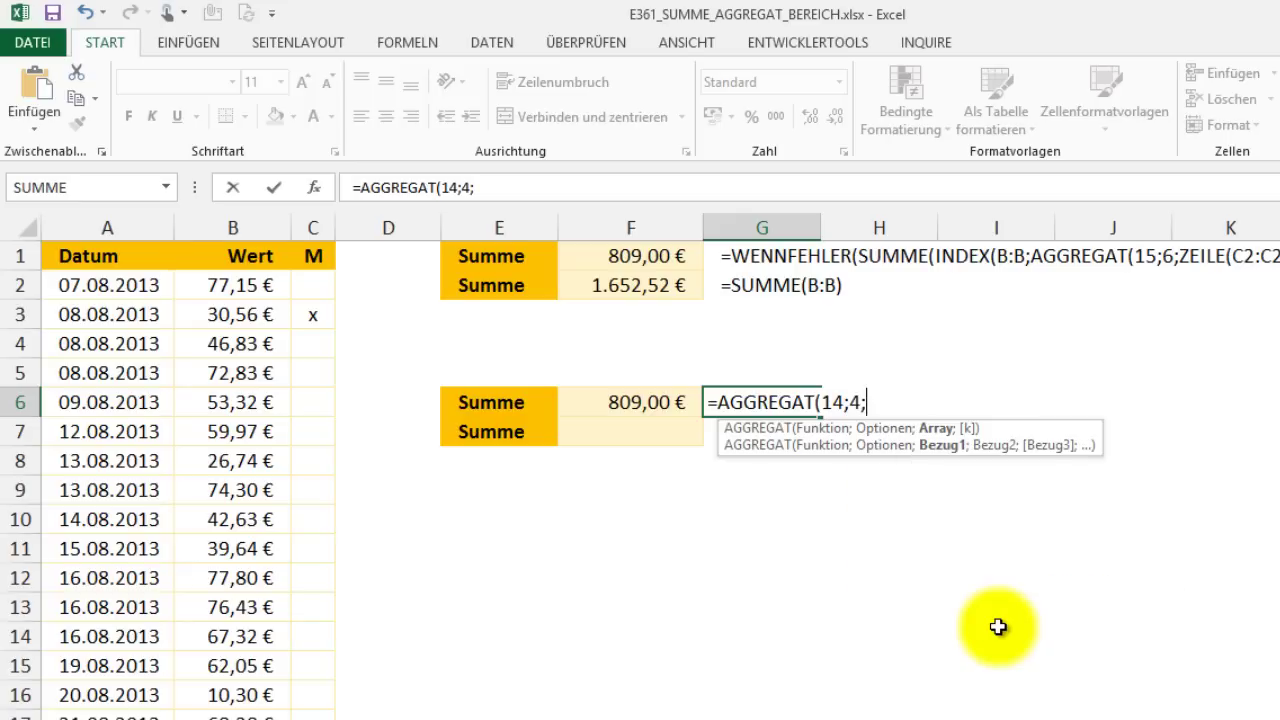
type("Zeile")
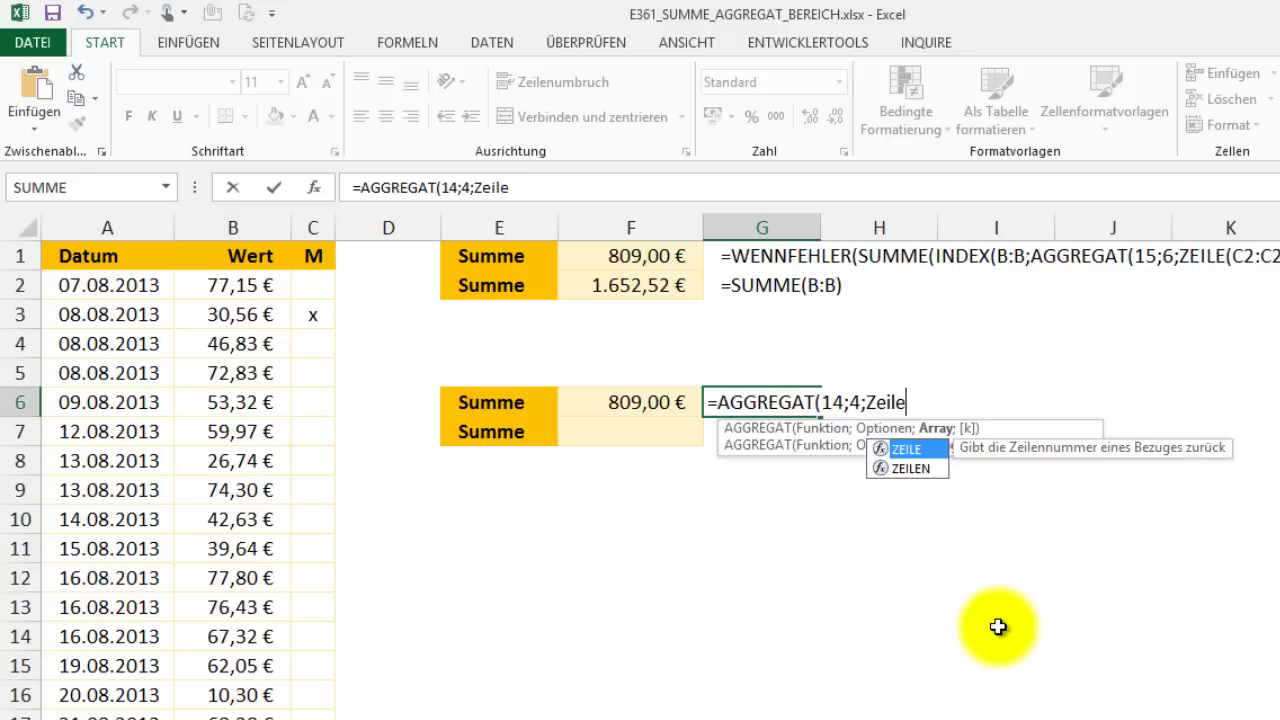
type("(")
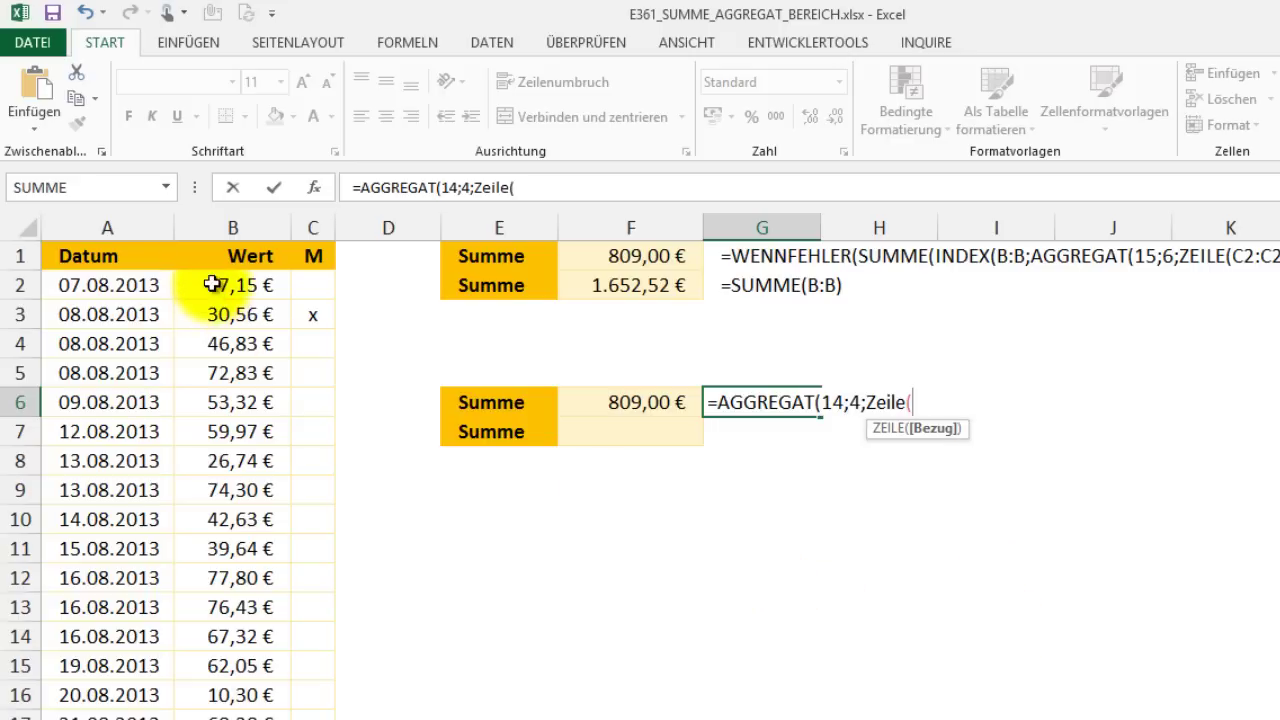
left_click(212, 284)
mouse_move(235, 555)
left_mouse_down()
mouse_move(238, 712)
mouse_move(247, 535)
mouse_move(243, 547)
left_mouse_up()
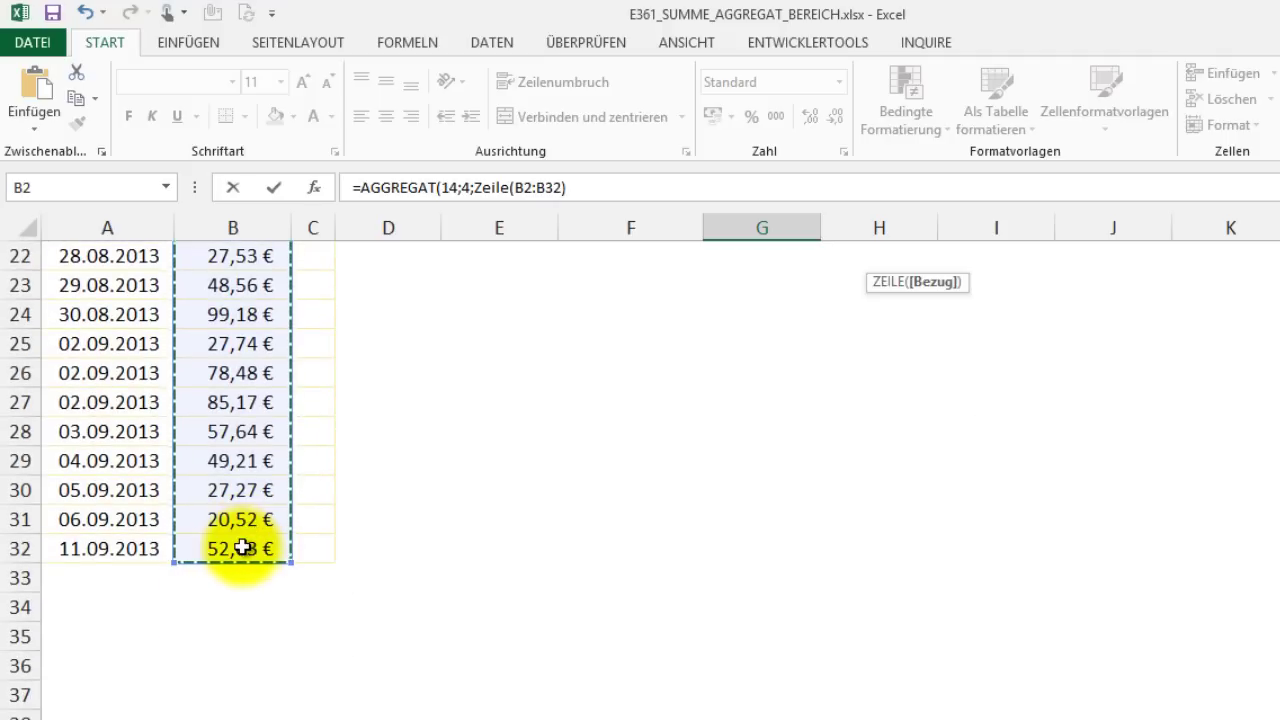
type(")*(")
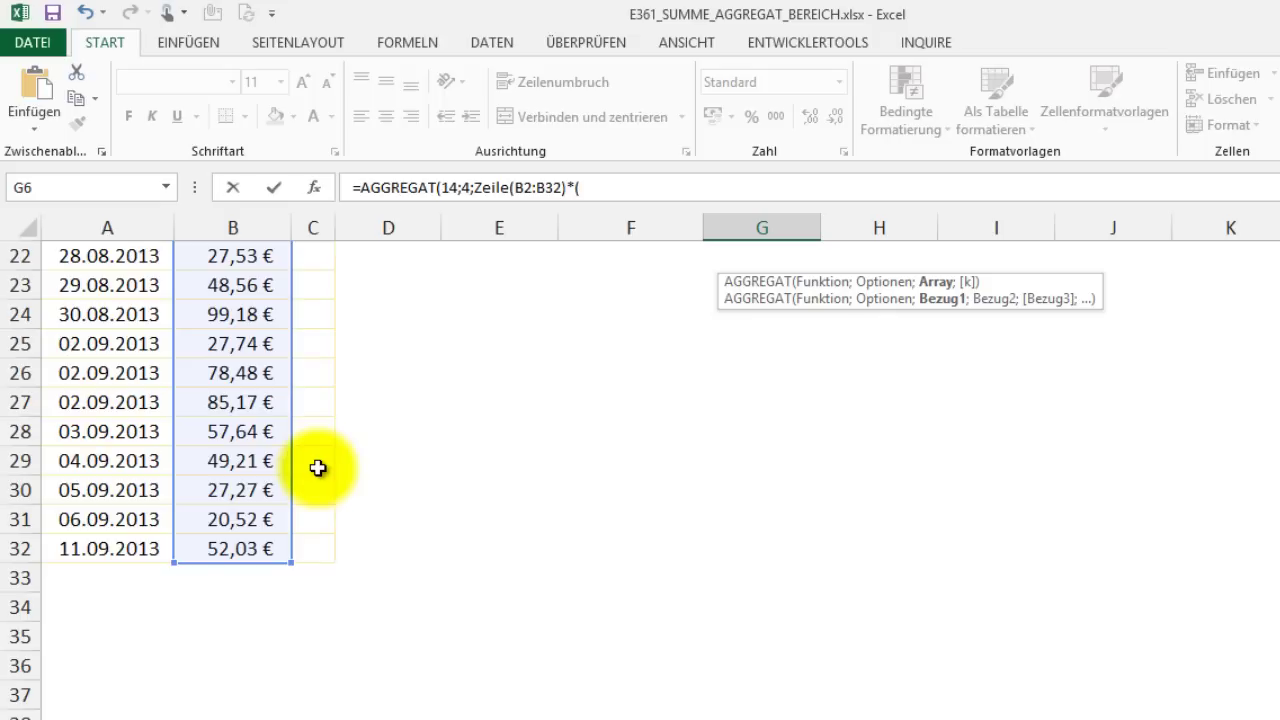
type("c2:")
type("c32=\"x\");1")
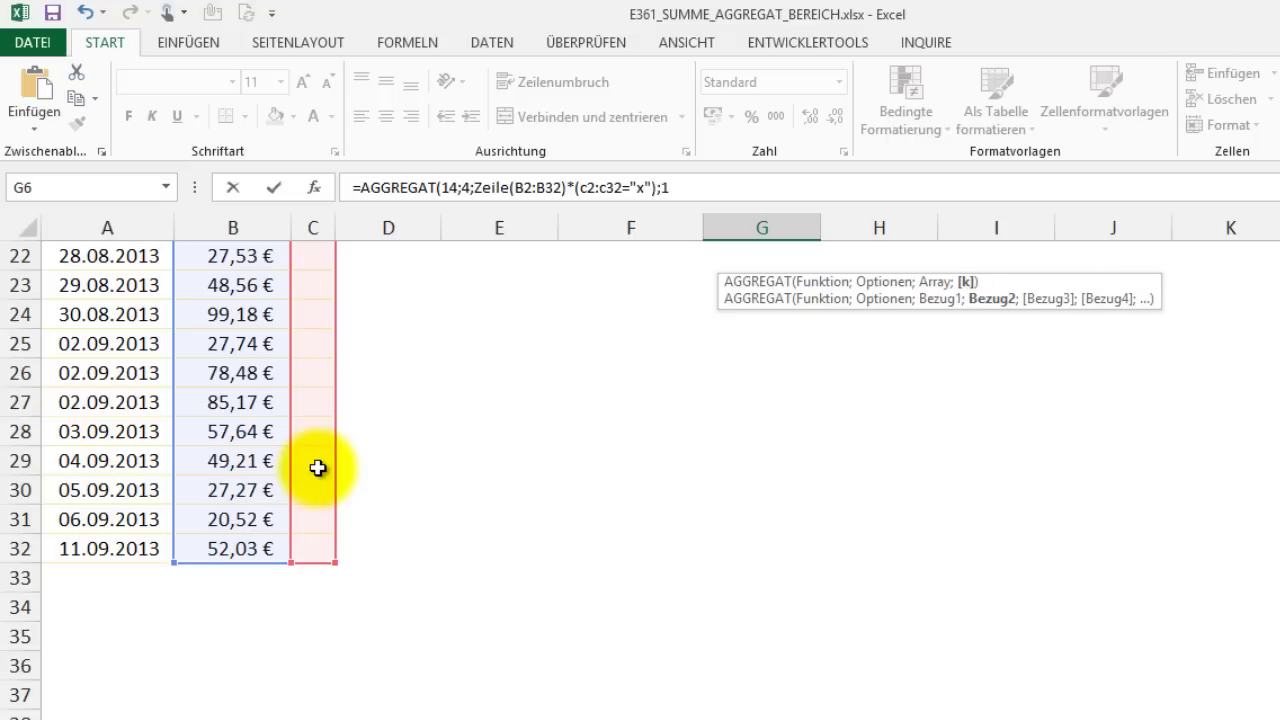
- Finish G6's last-marked-row formula and check its result
type(")")
key("Return")
scroll(721, 366, "up", 2)
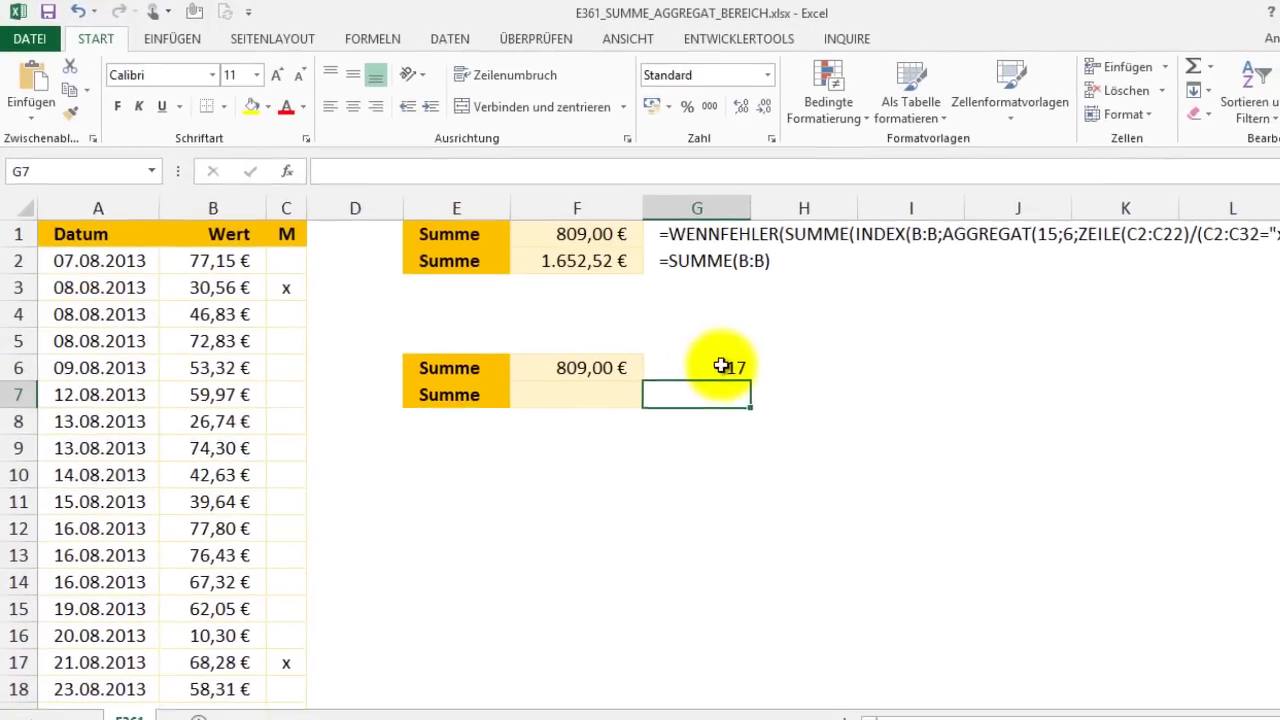
left_click(721, 366)
- Move the x mark from C17 to C12
left_click(285, 658)
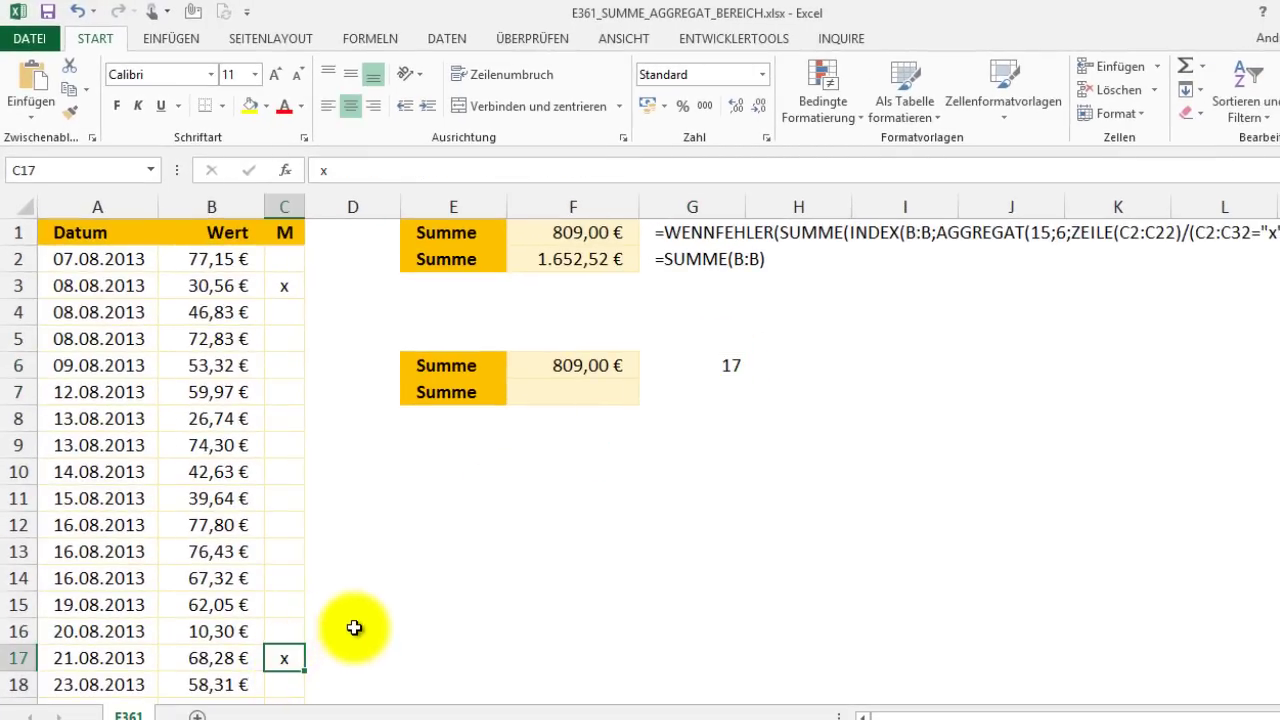
key("Delete")
left_click(283, 525)
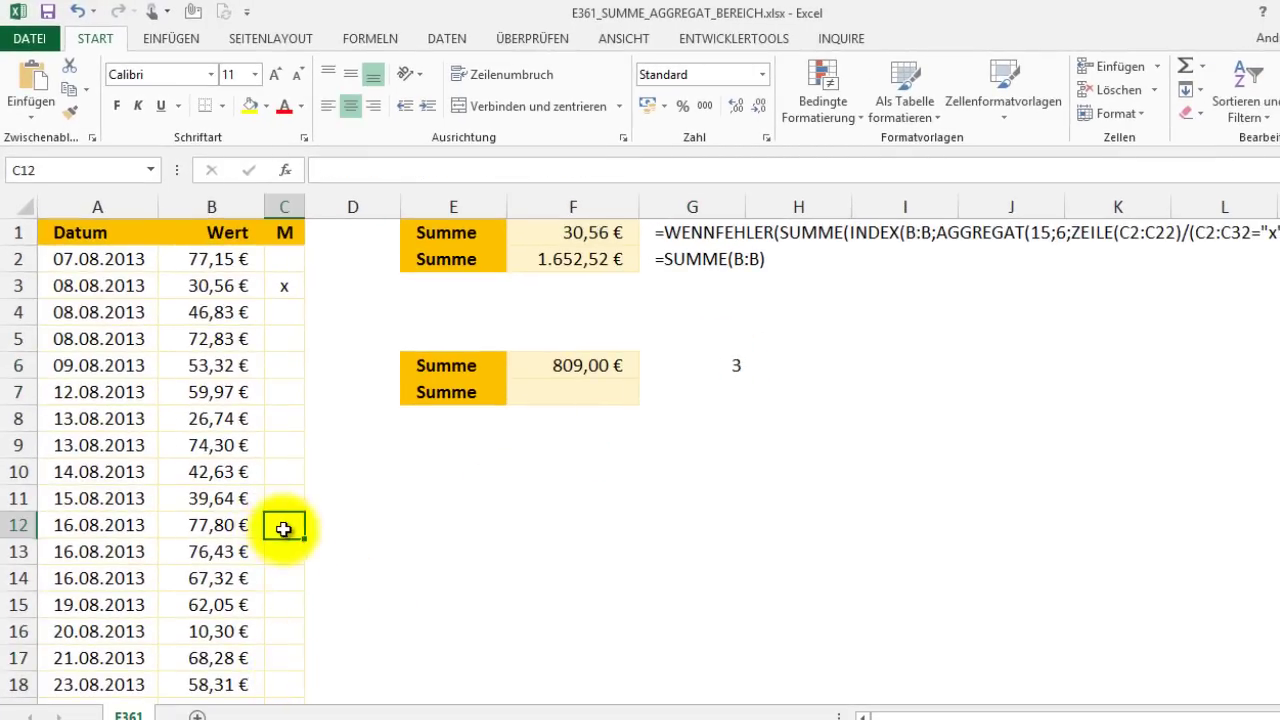
type("x")
left_click(379, 570)
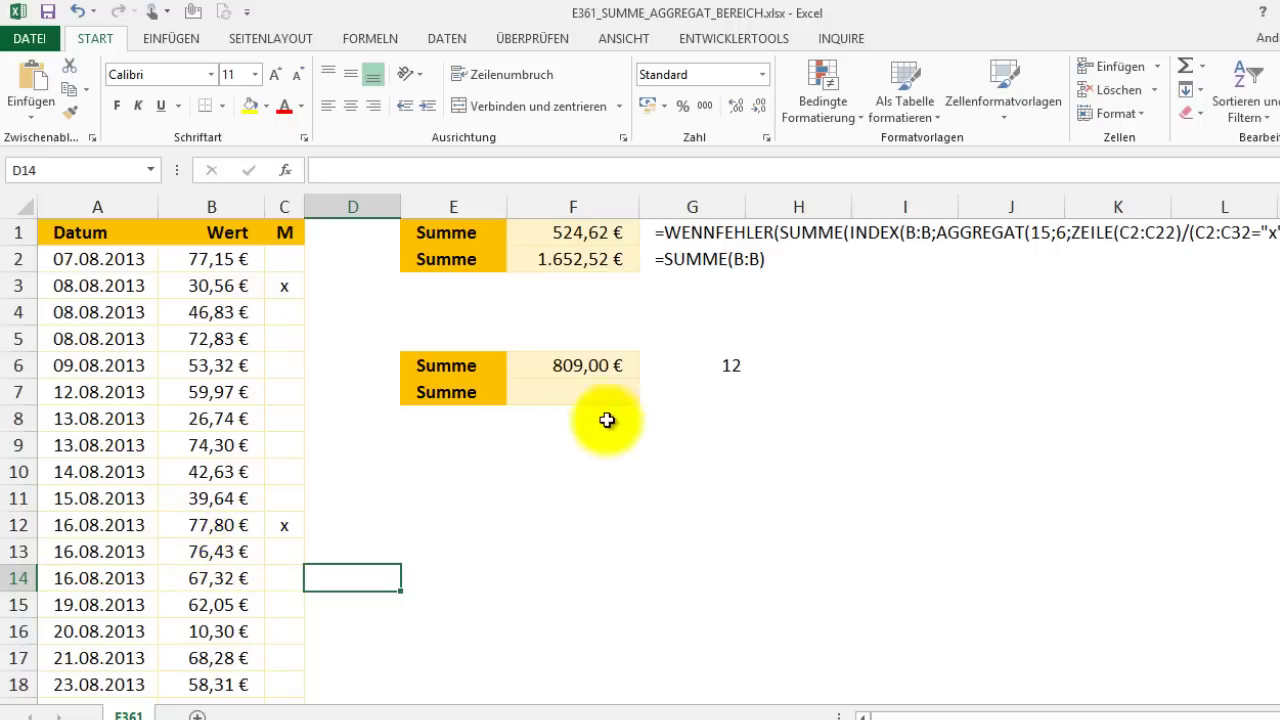
- Replace the hard-coded end row 17 in F6 with G6's AGGREGAT expression
left_click(737, 358)
left_click_drag(618, 170, 341, 172)
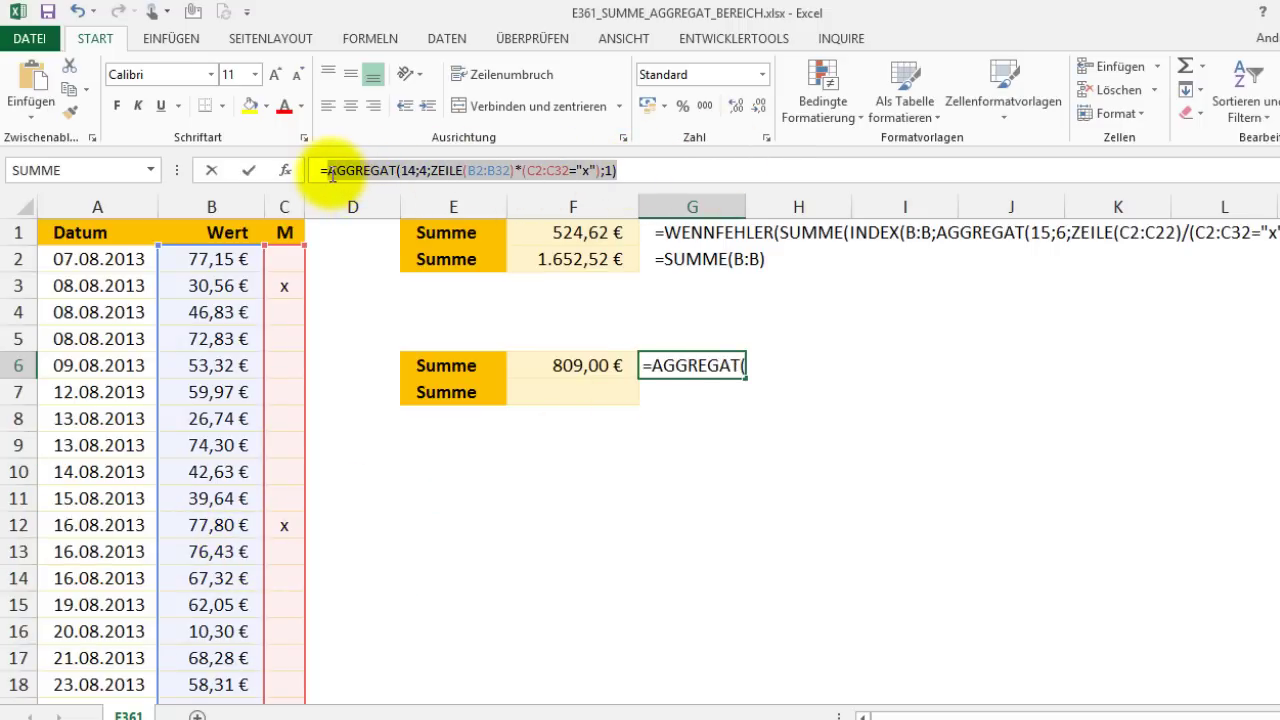
key("Escape")
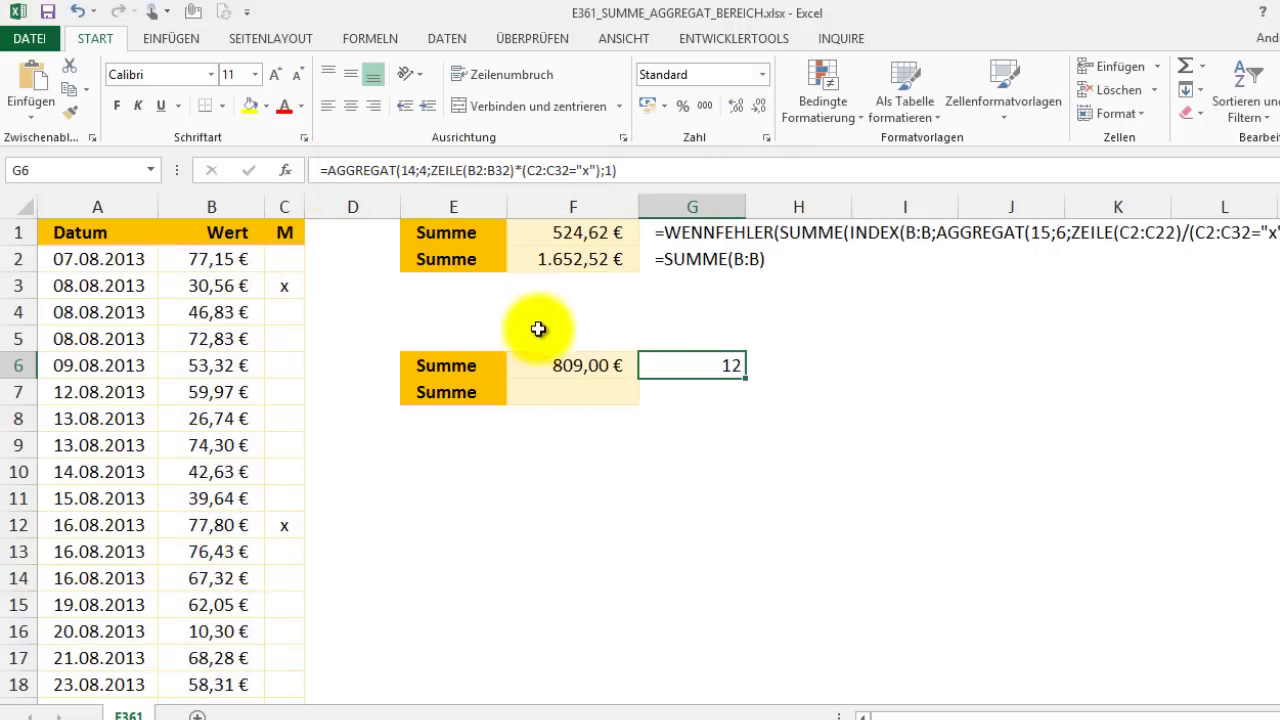
left_click(556, 362)
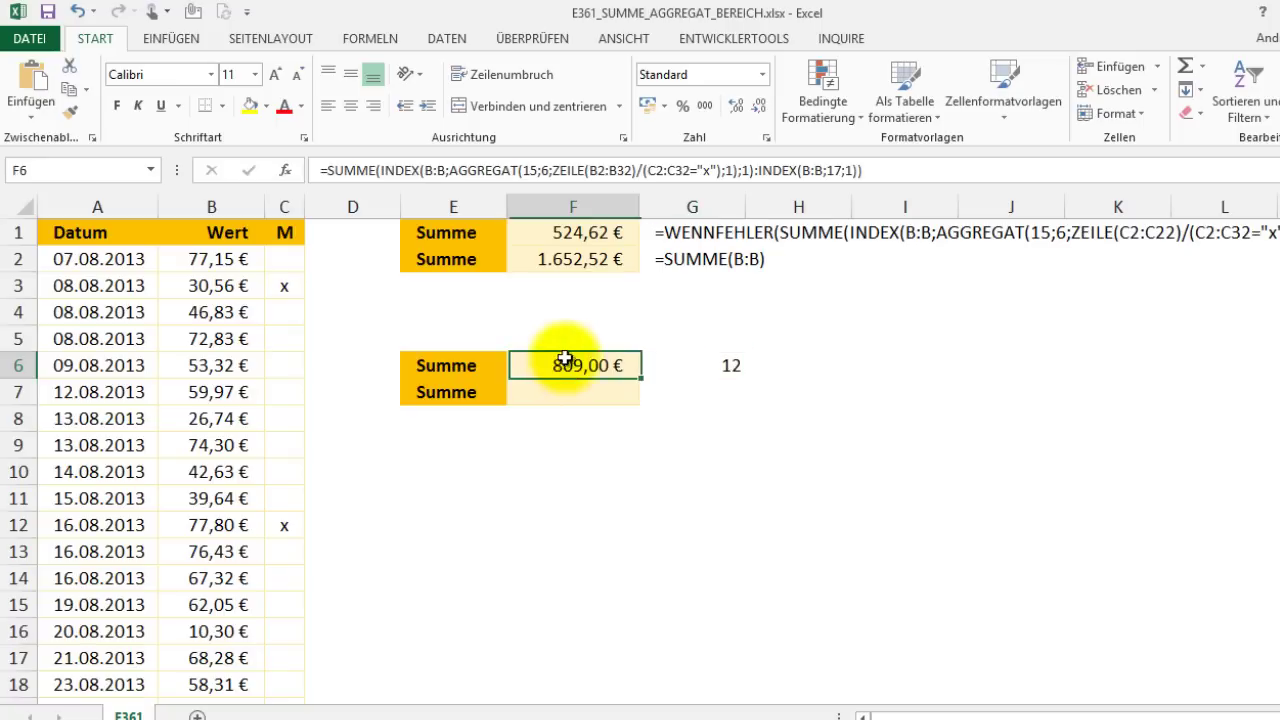
double_click(830, 171)
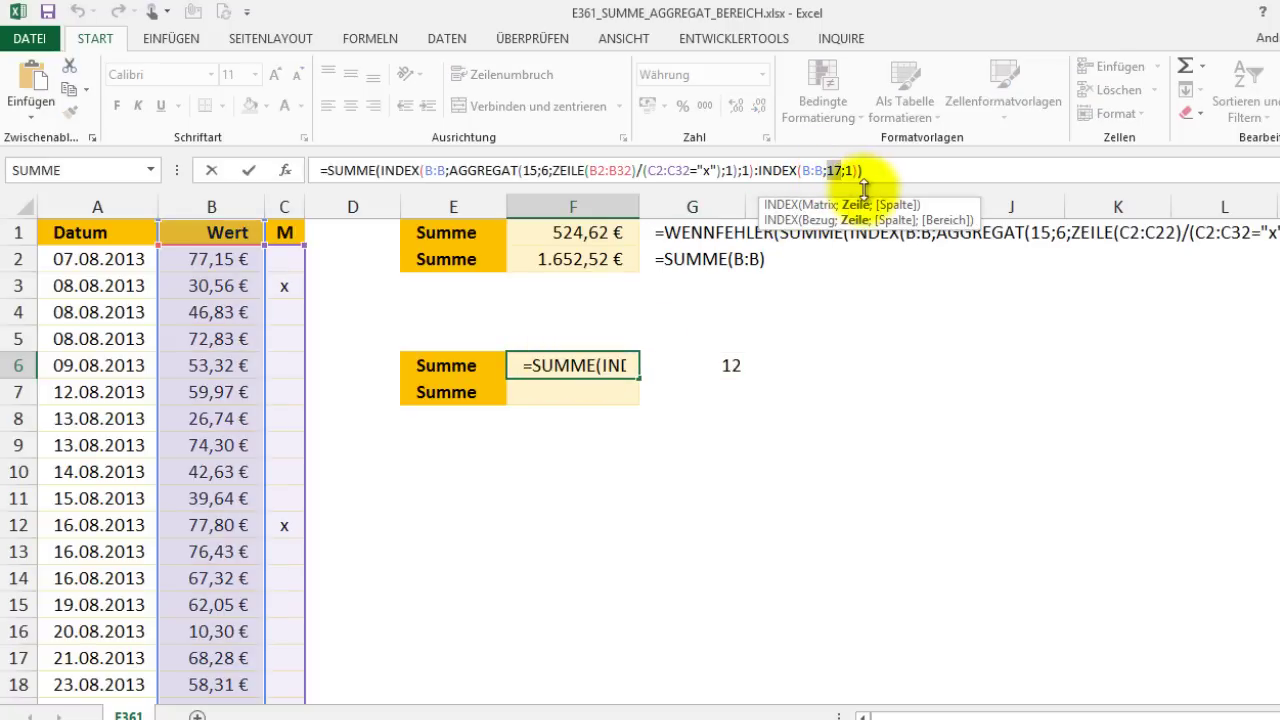
key("ctrl+v")
key("Return")
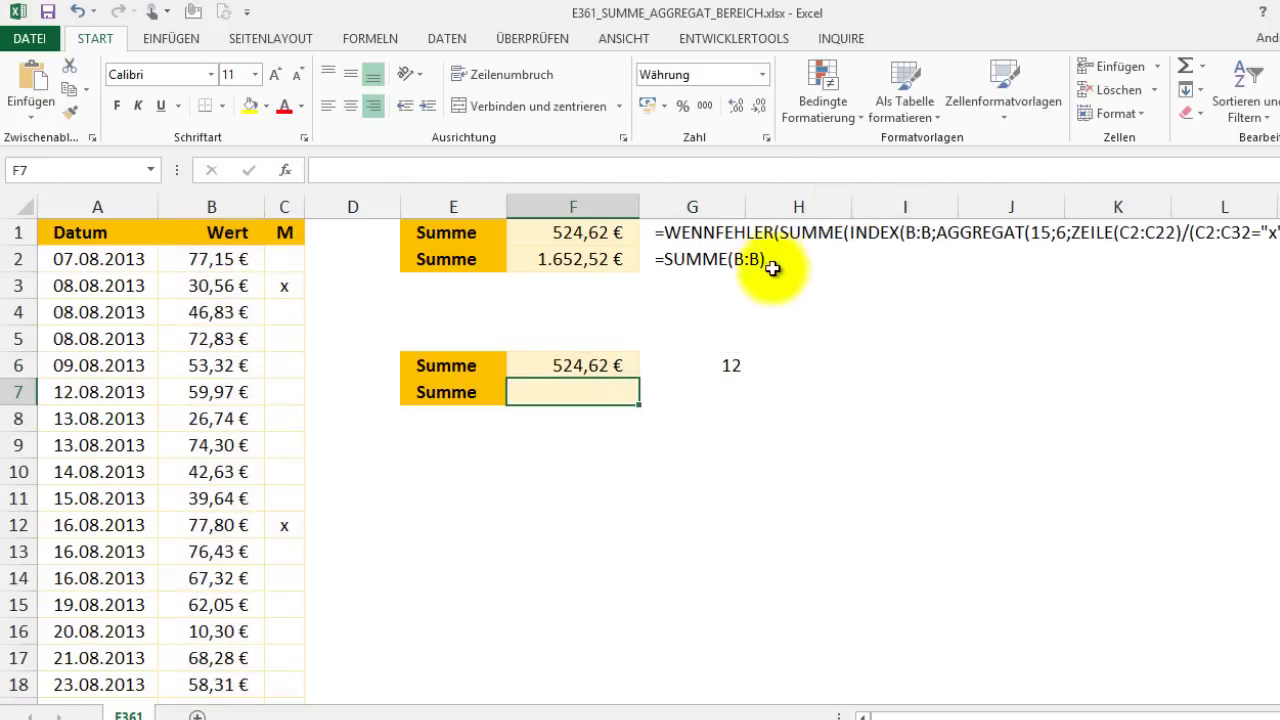
- Clear the helper value from G6
left_click(736, 362)
key("BackSpace")
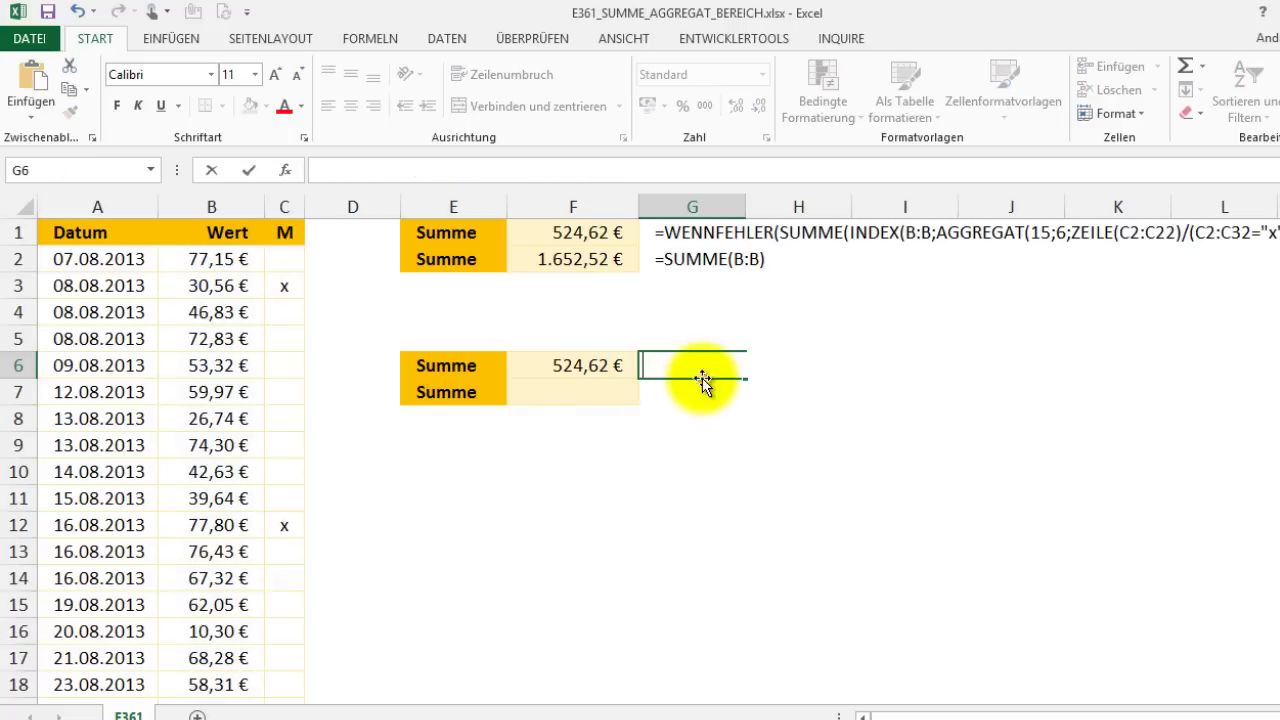
key("Escape")
key("Delete")
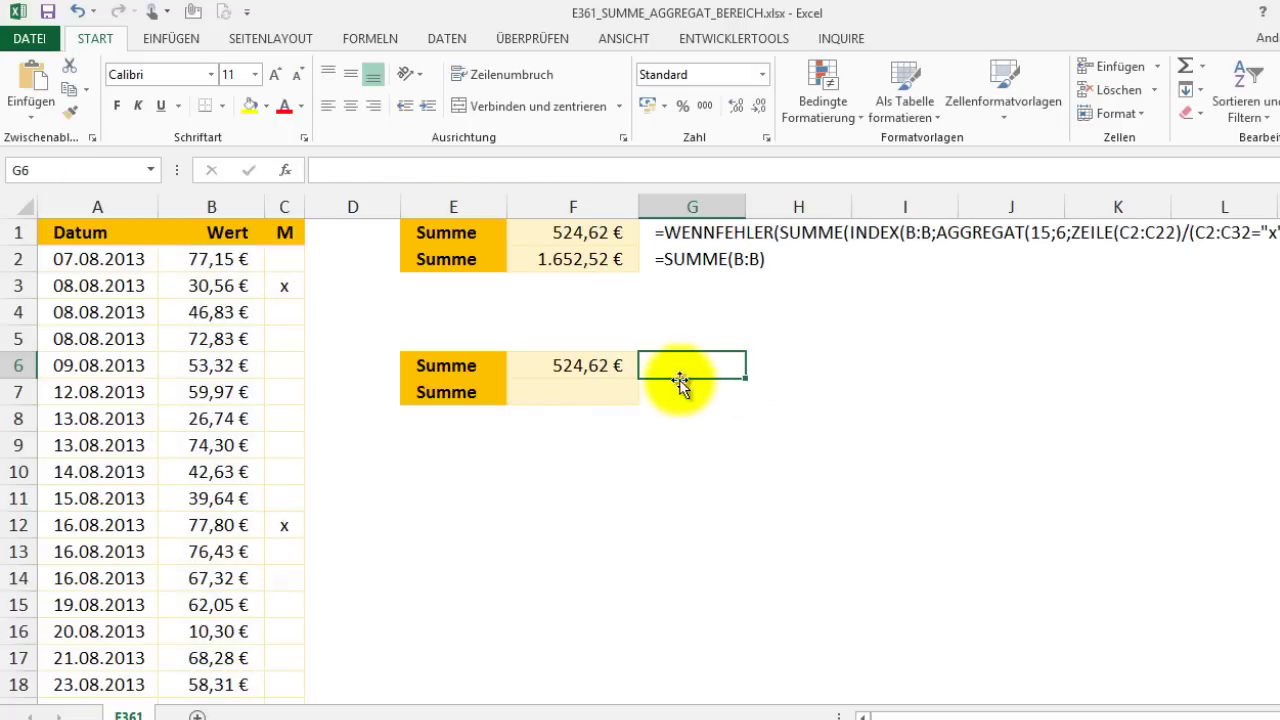
left_click(290, 286)
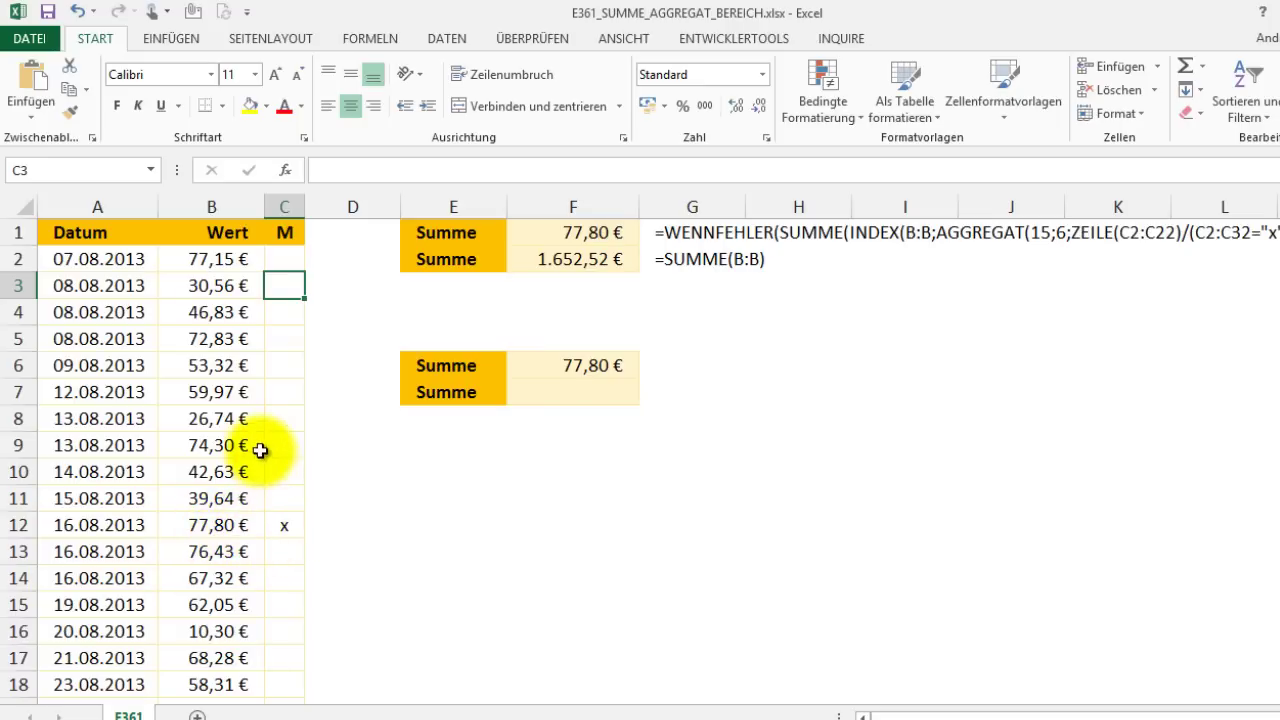
- Mark rows 8 and 4 with an x in column C
left_click(284, 418)
type("x")
left_click(300, 312)
type("x")
left_click(284, 420)
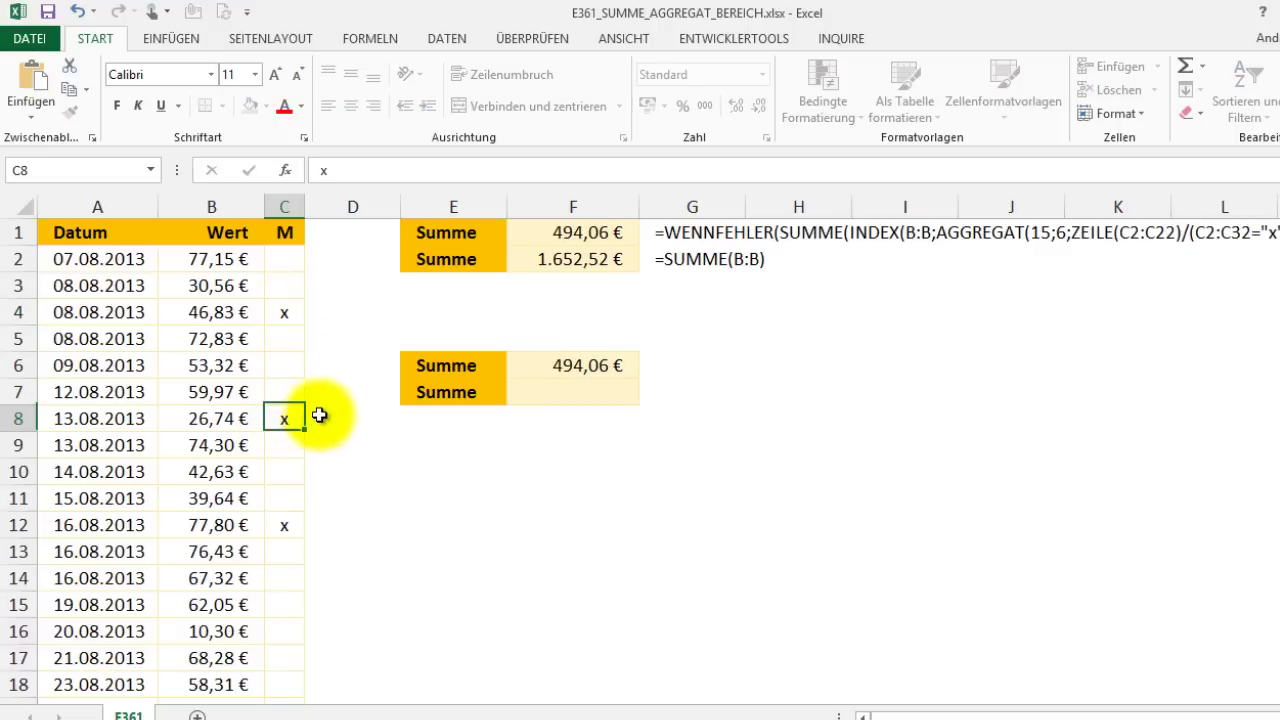
left_click(286, 314)
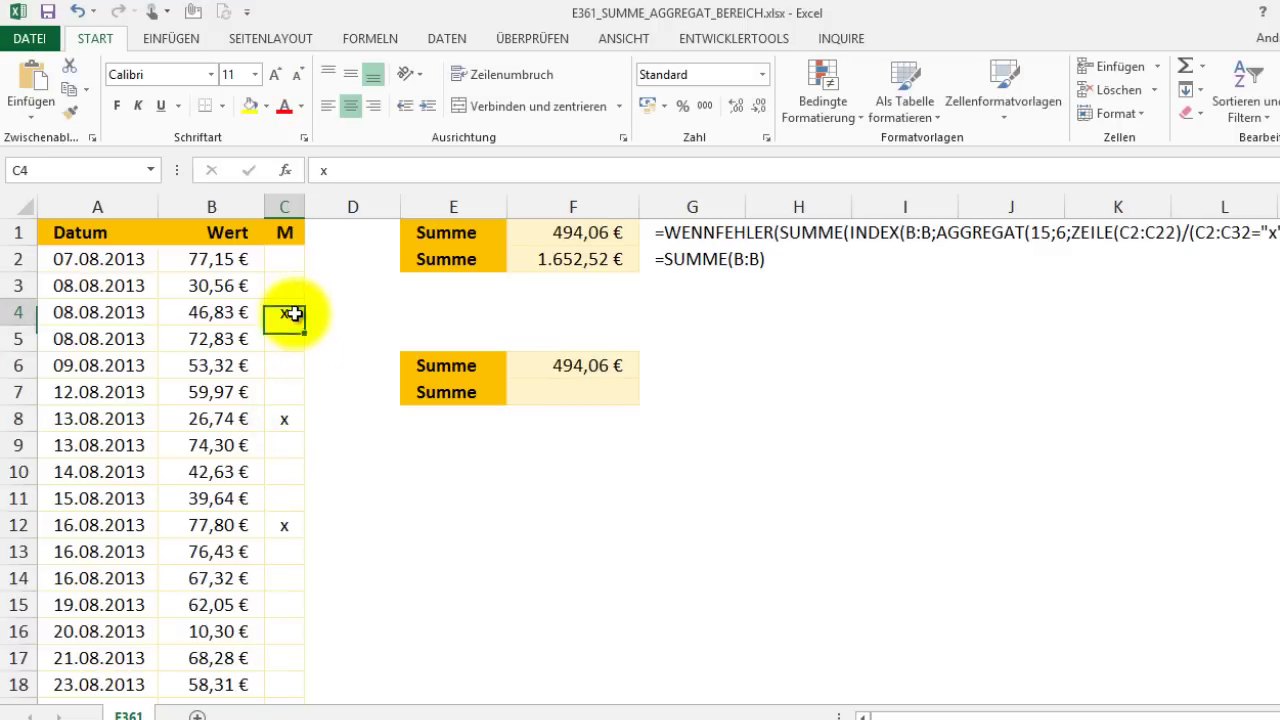
left_click(284, 524)
- Check that B4:B12 totals 494,06 €, then remove row 8's x mark
left_click_drag(205, 313, 211, 525)
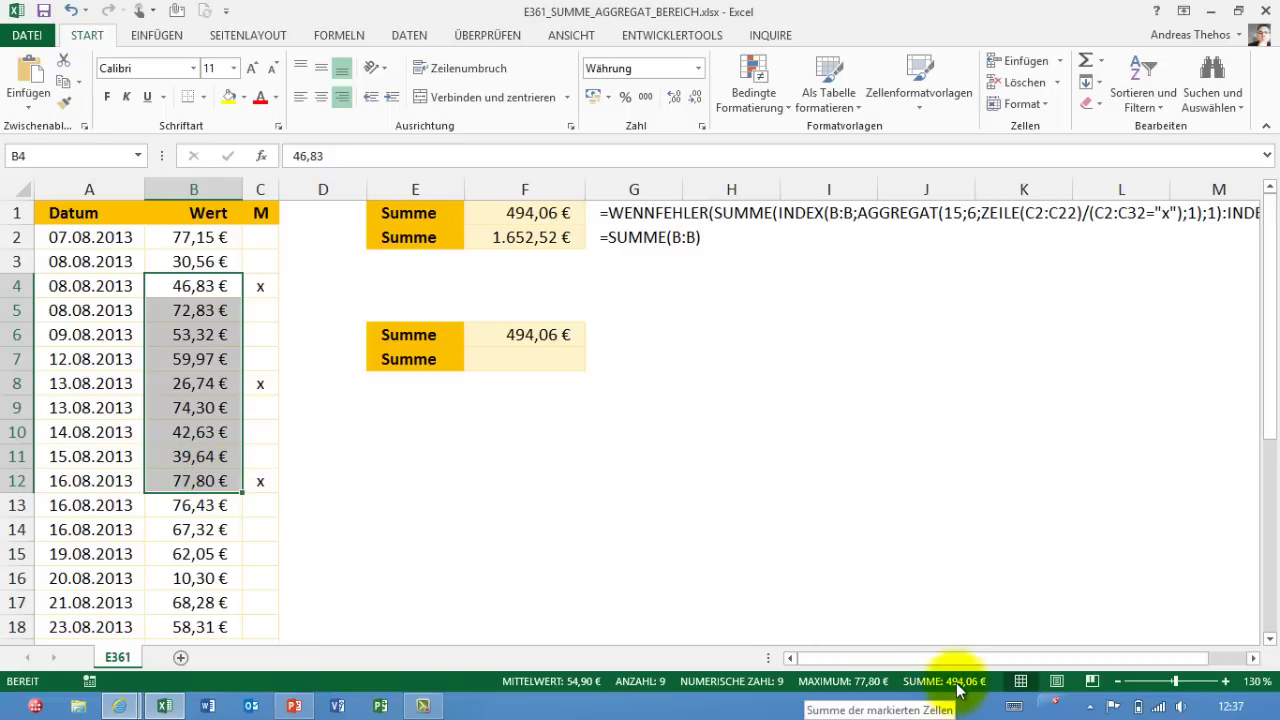
left_click(262, 384)
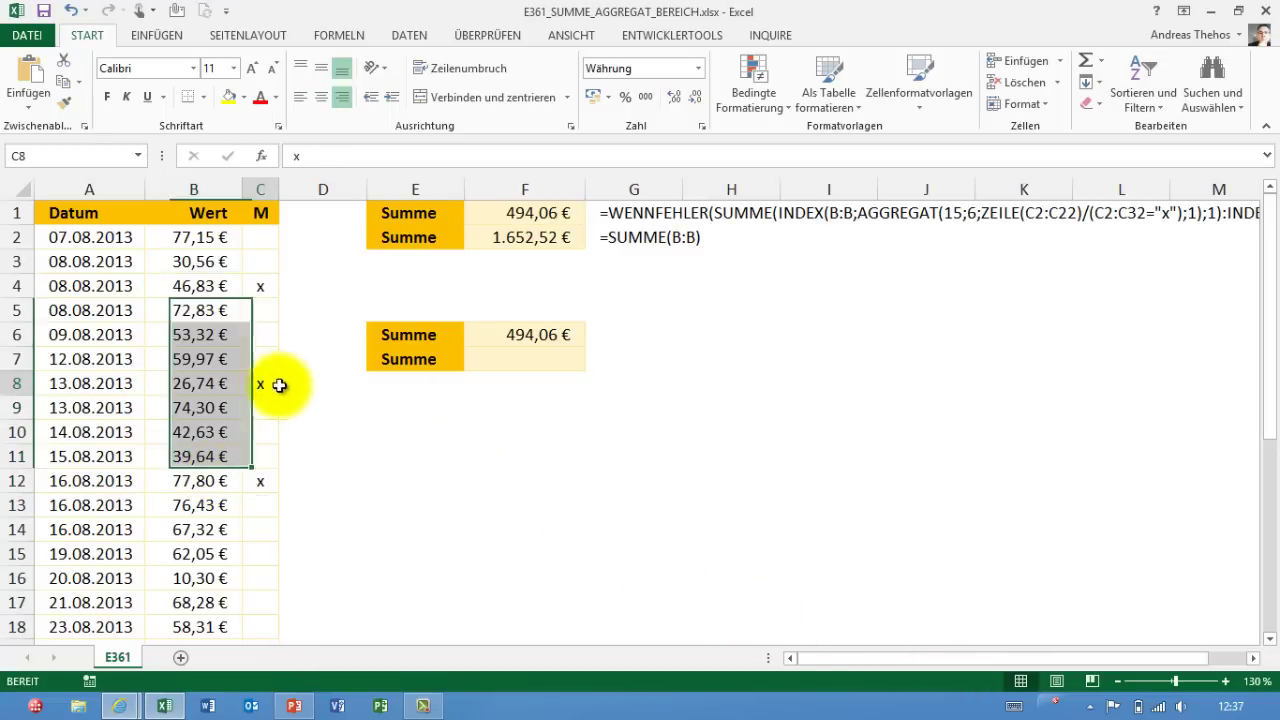
key("Delete")
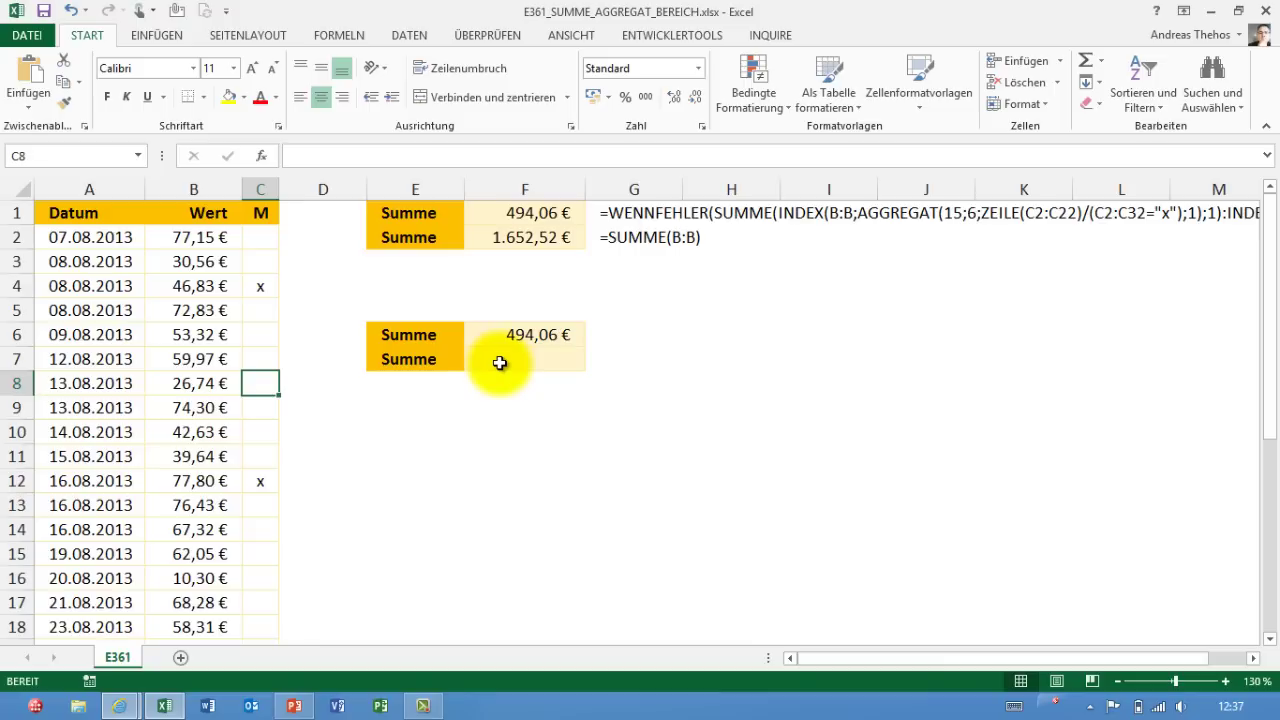
- Enter =SUMME(B4:B12) in F7 to cross-check F6's 494,06 €
left_click(510, 359)
type("=")
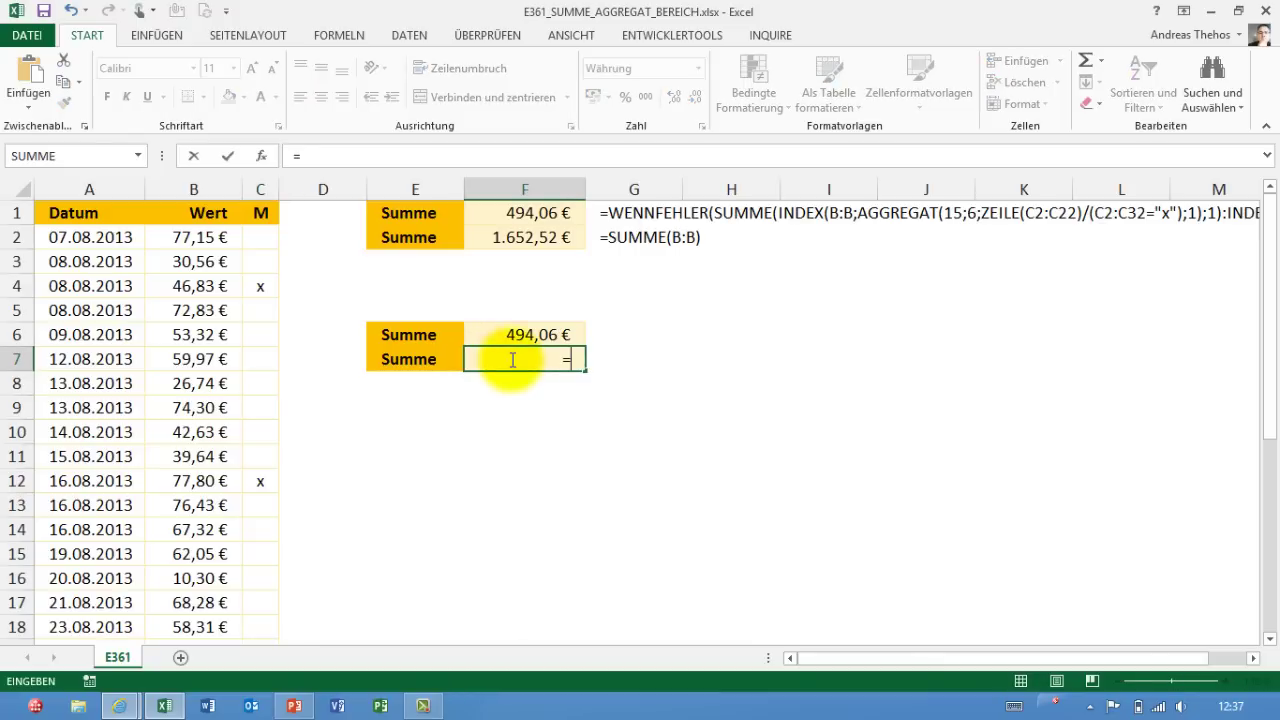
type("summe")
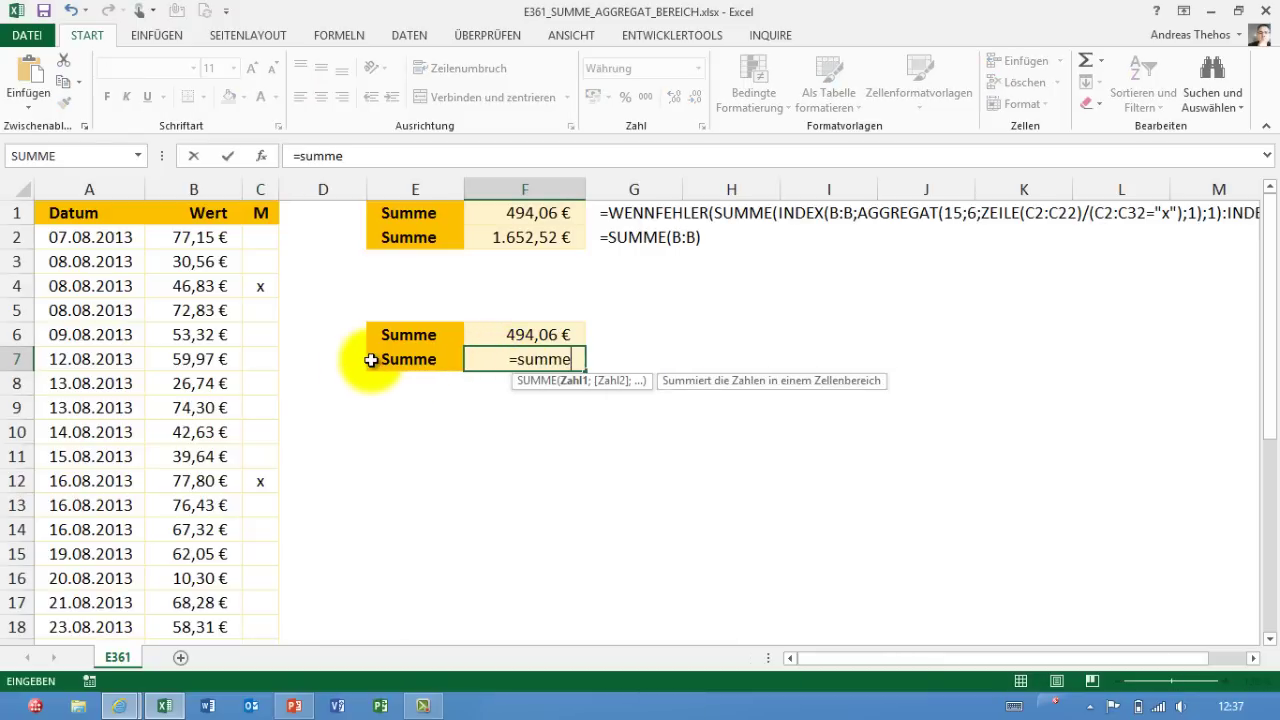
type("(")
left_click_drag(213, 290, 221, 478)
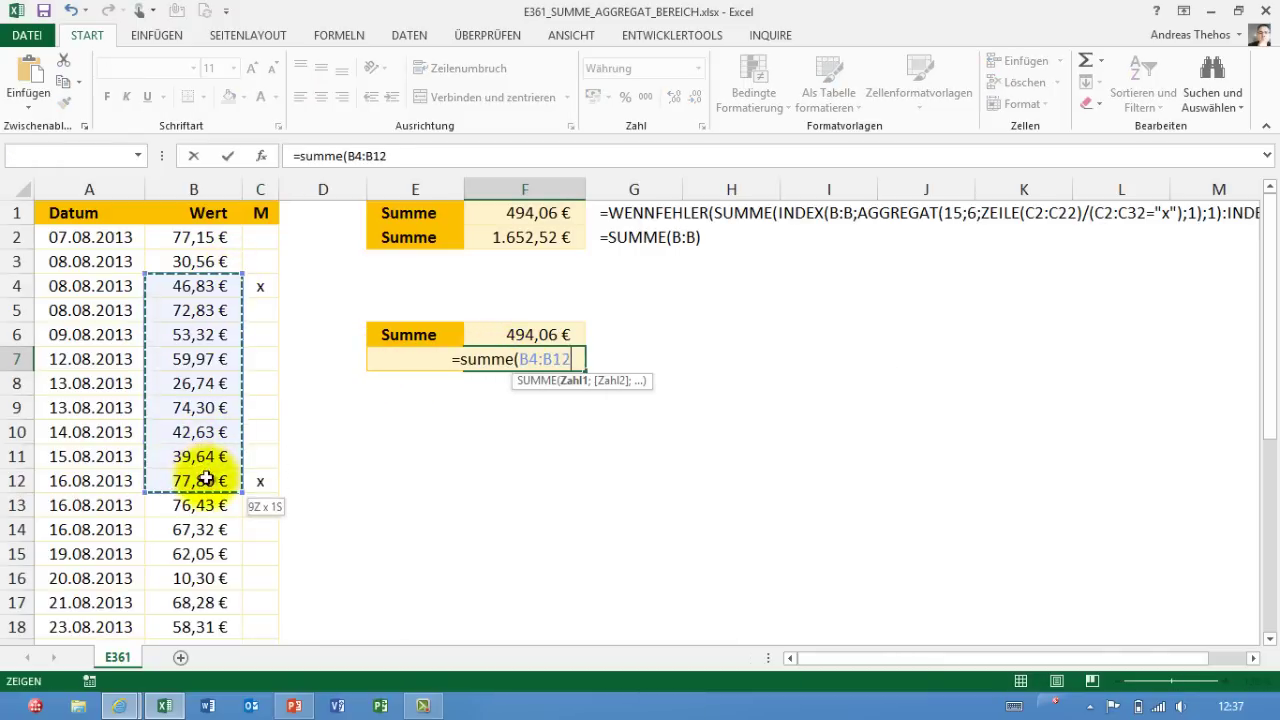
key("Return")
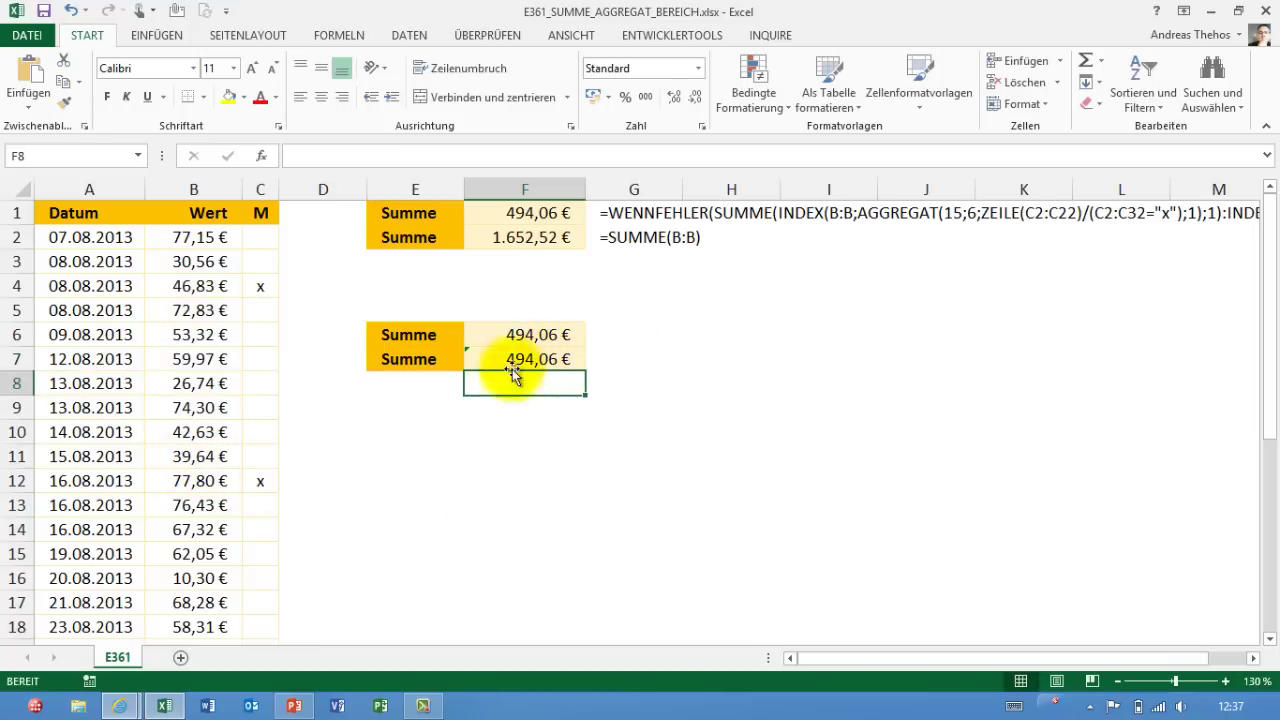
left_click_drag(260, 286, 262, 490)
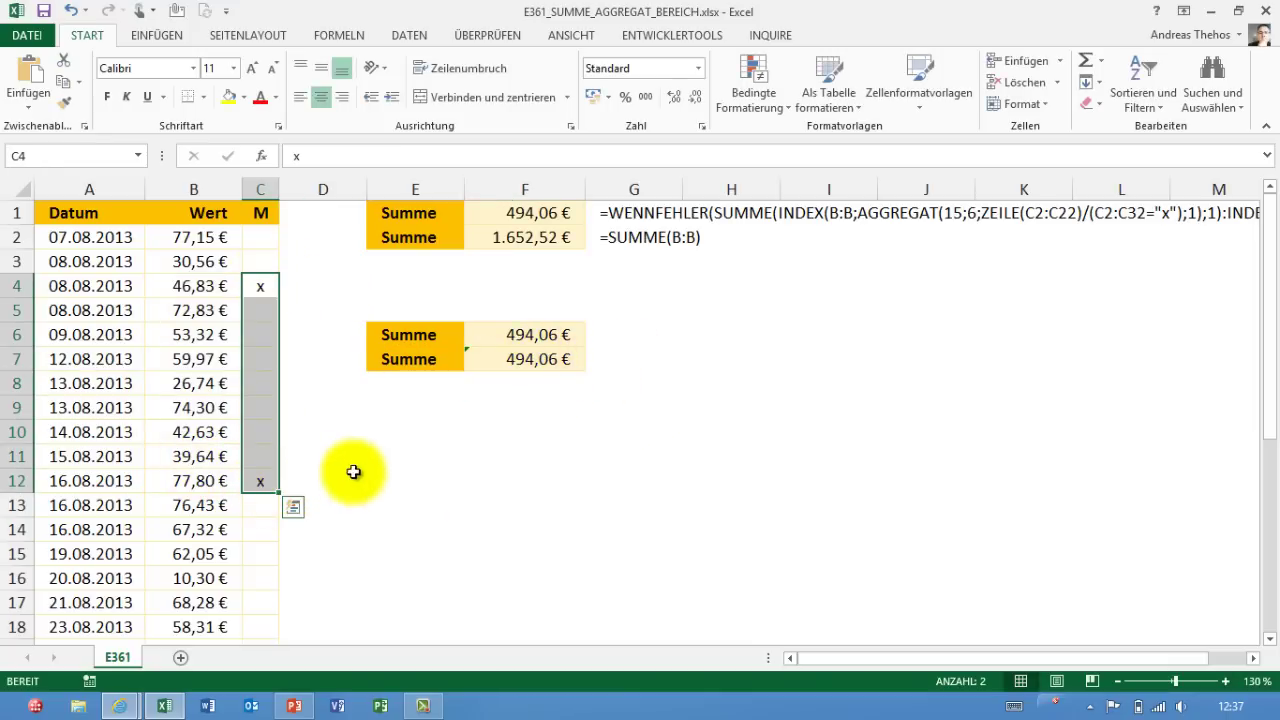
- Remove the x marks in C4:C12, wrap F6 in WENNFEHLER(…;""), and empty F7
key("Delete")
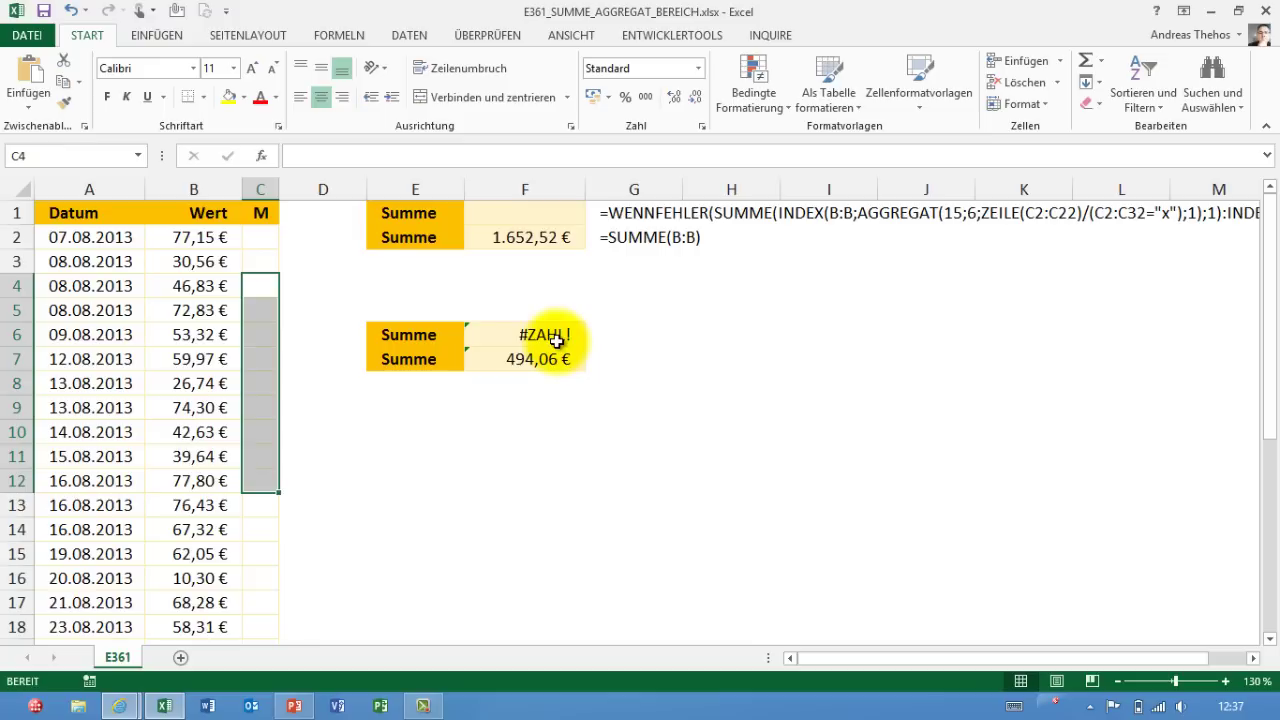
left_click(557, 341)
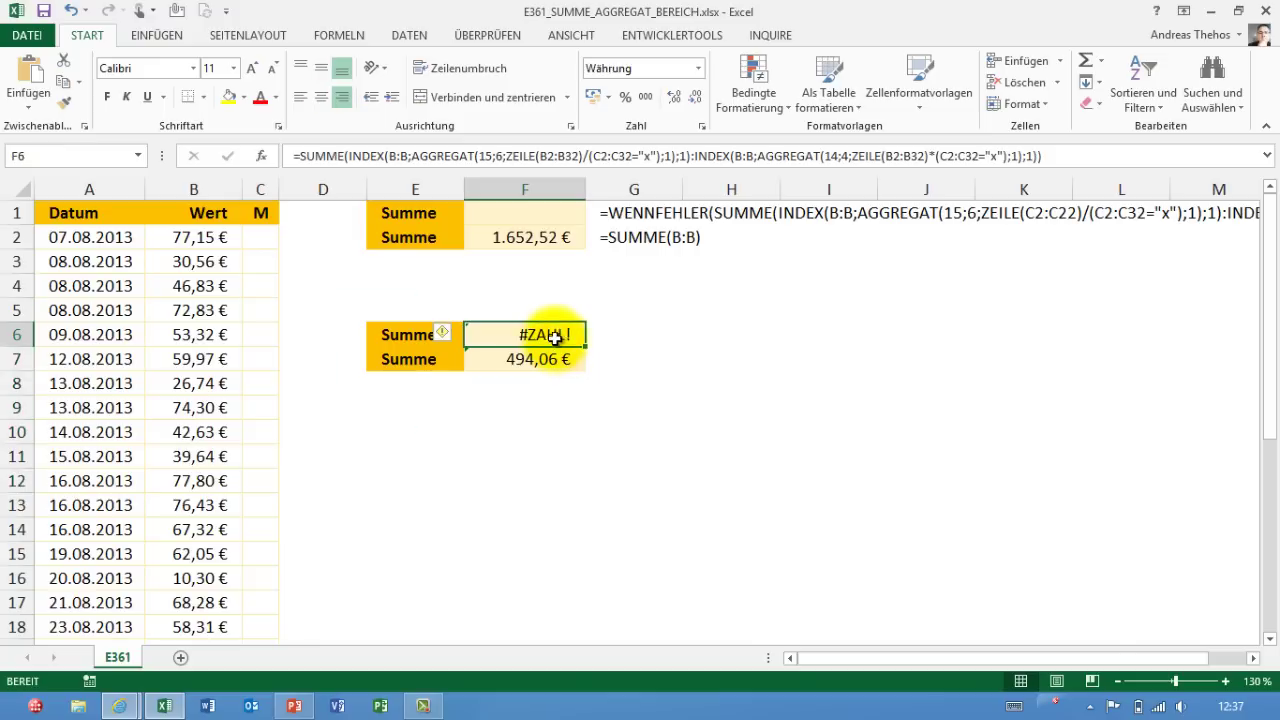
left_click(297, 156)
type("wennfe")
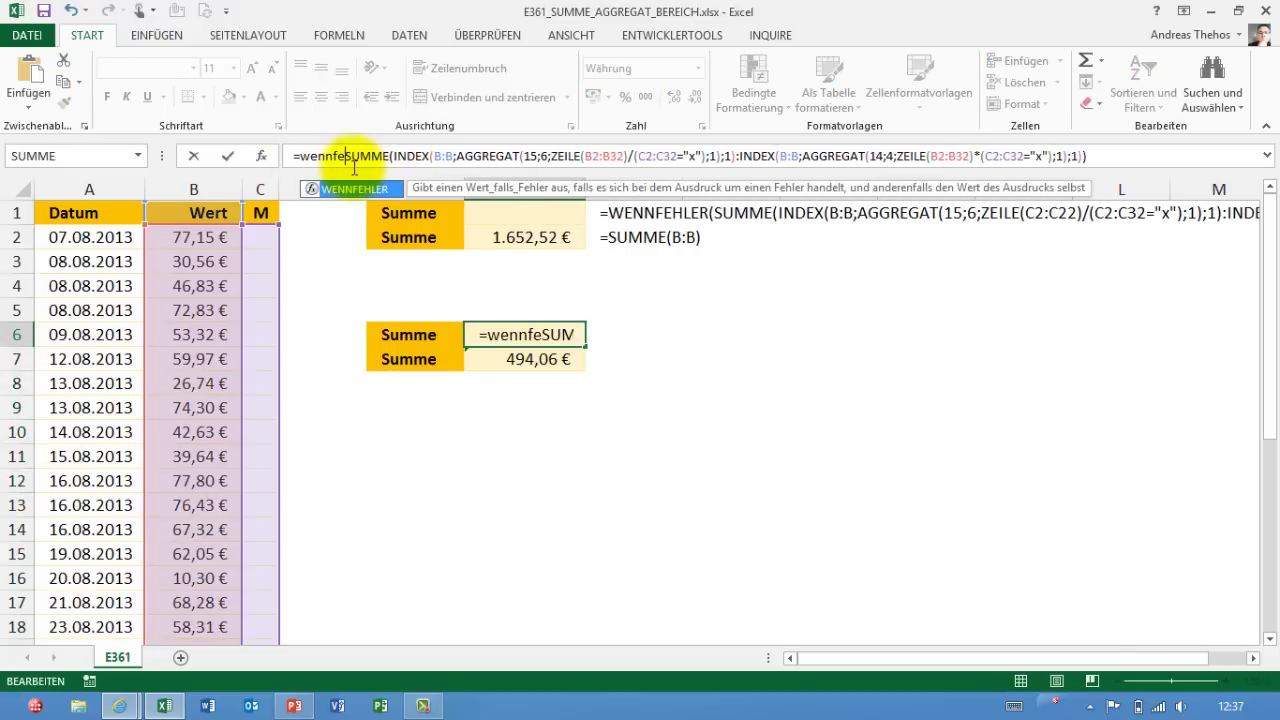
type("hler(")
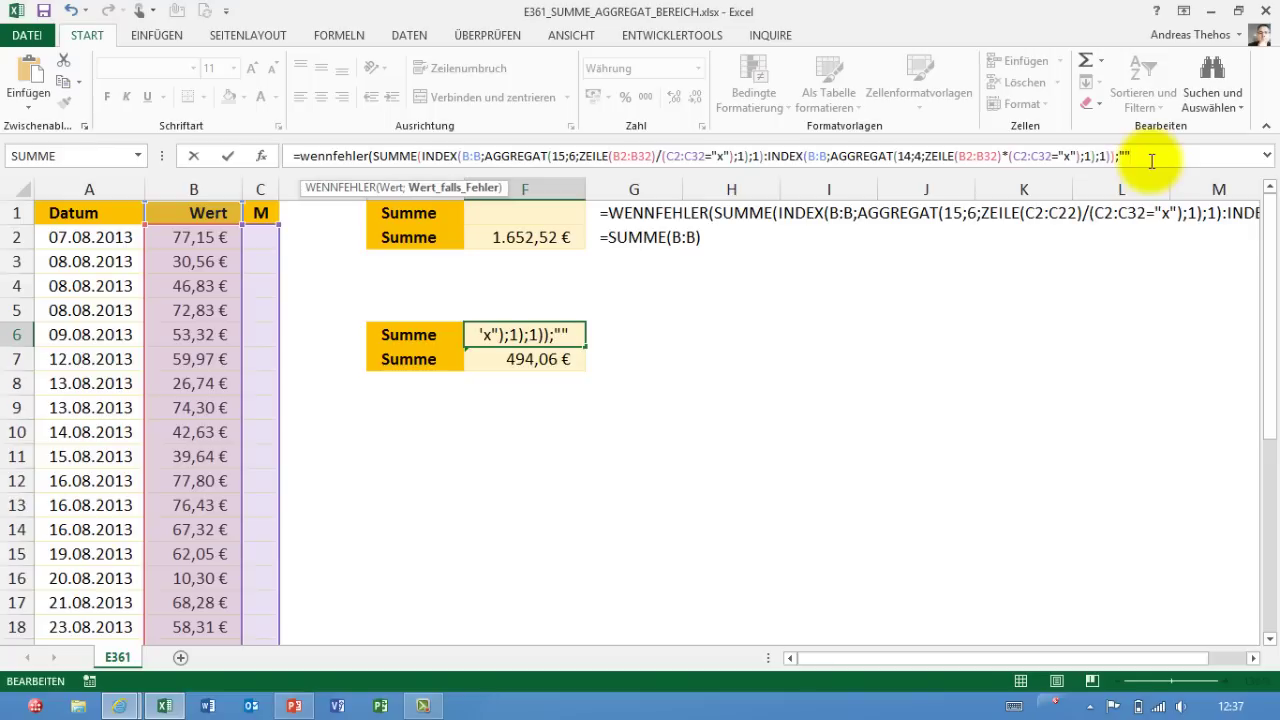
type(")")
key("Return")
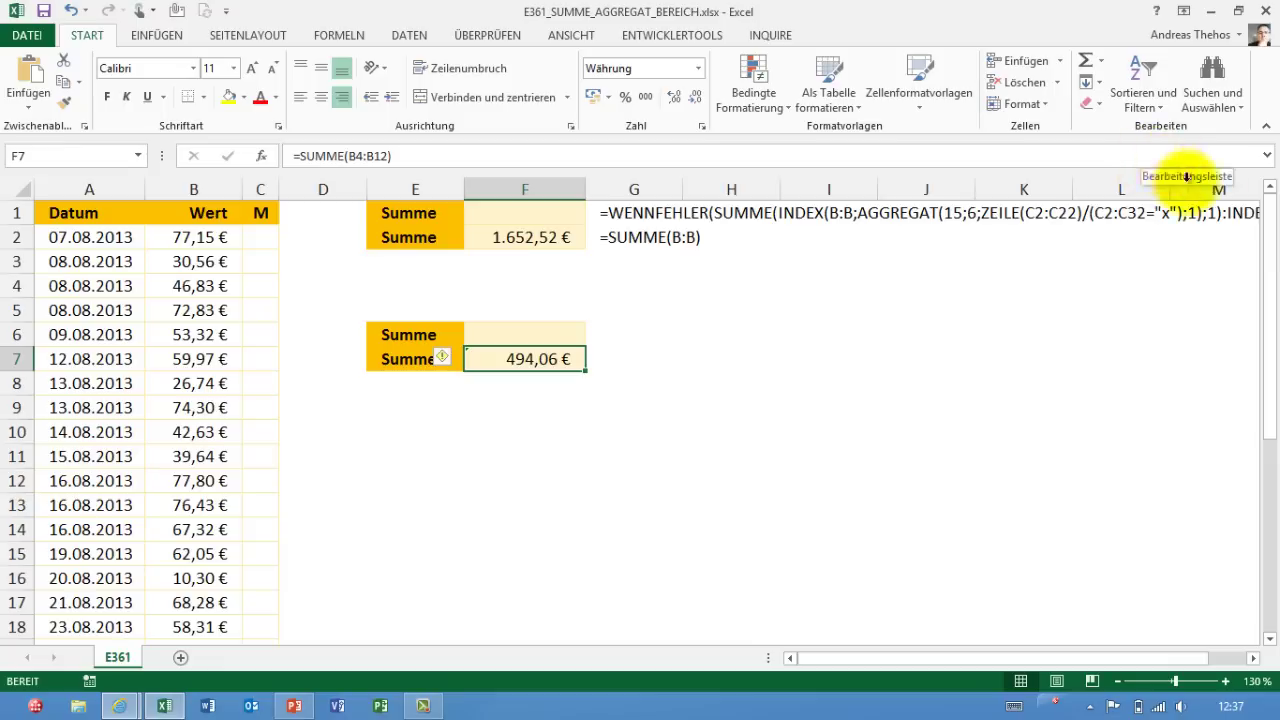
key("Delete")
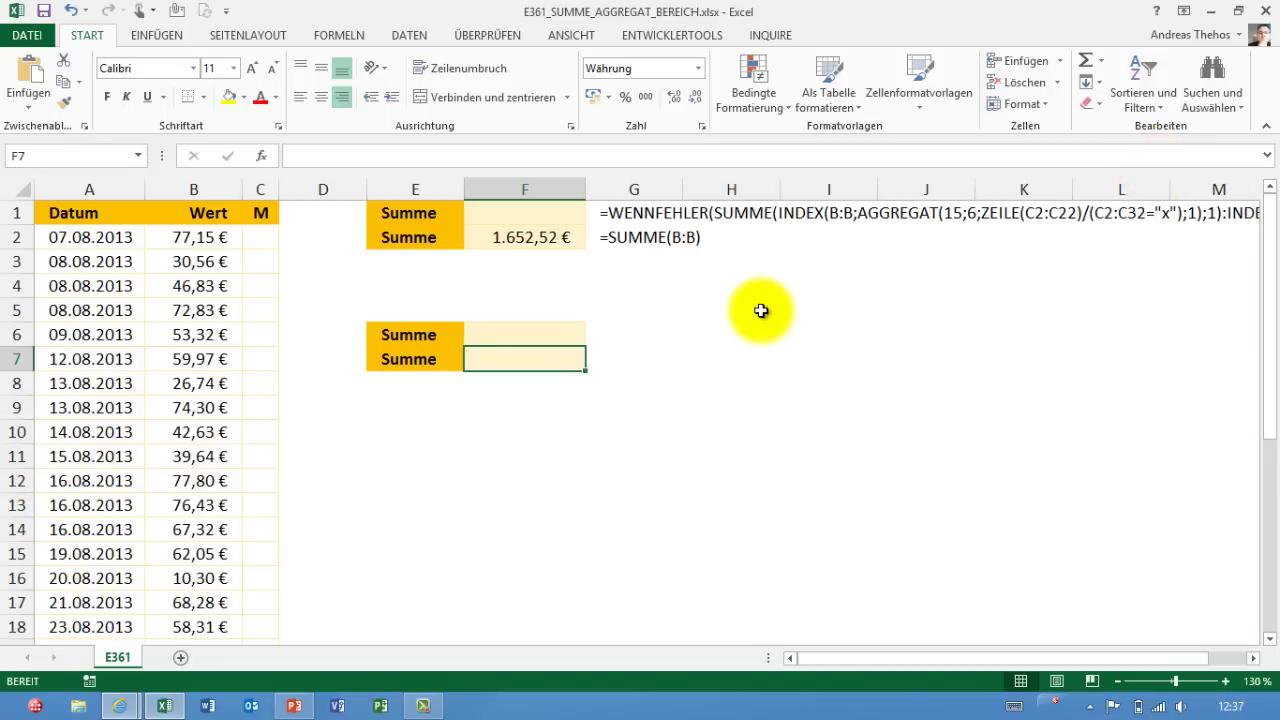
- Mark rows 6 and 9 with an x in column C
left_click(493, 332)
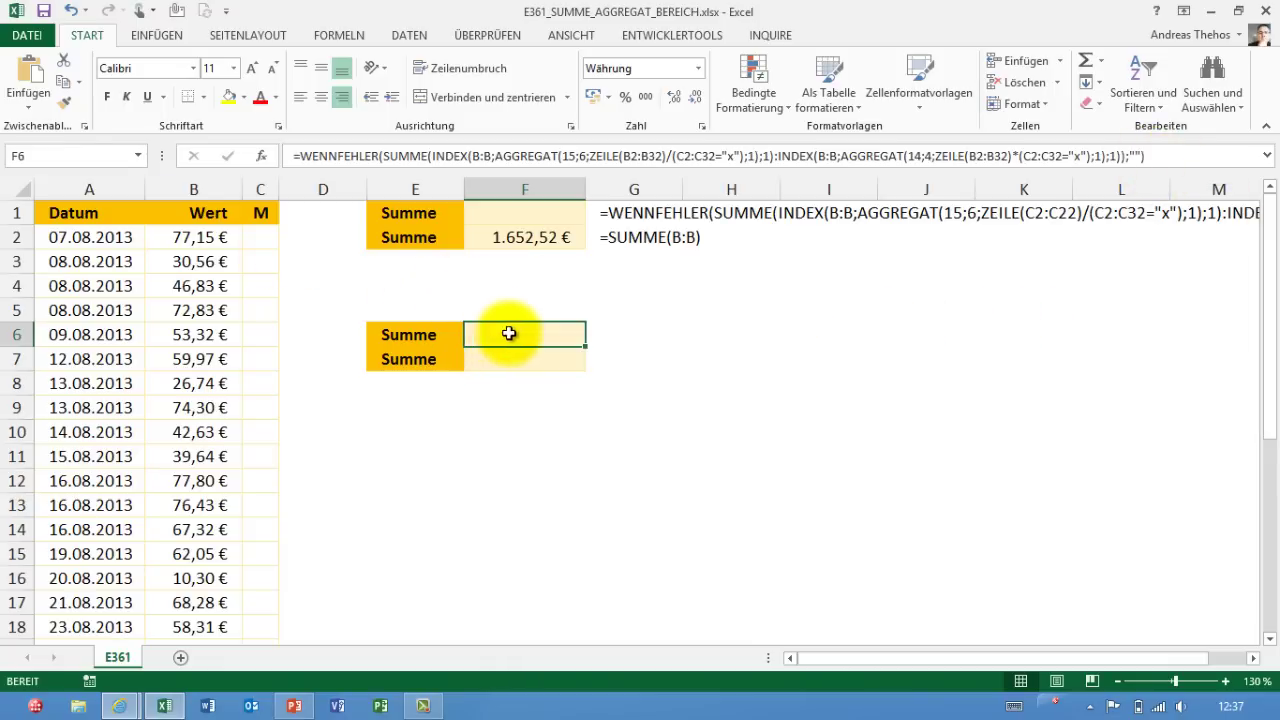
left_click(120, 286)
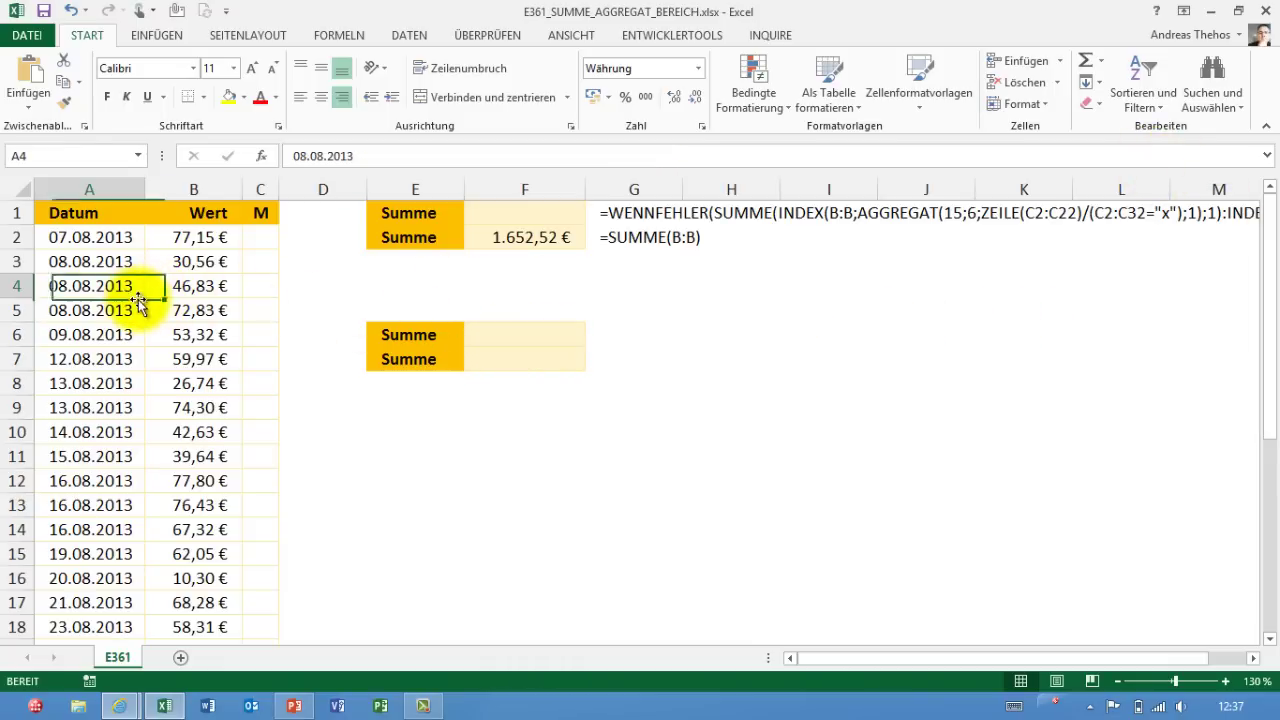
left_click(260, 334)
type("x")
left_click(257, 411)
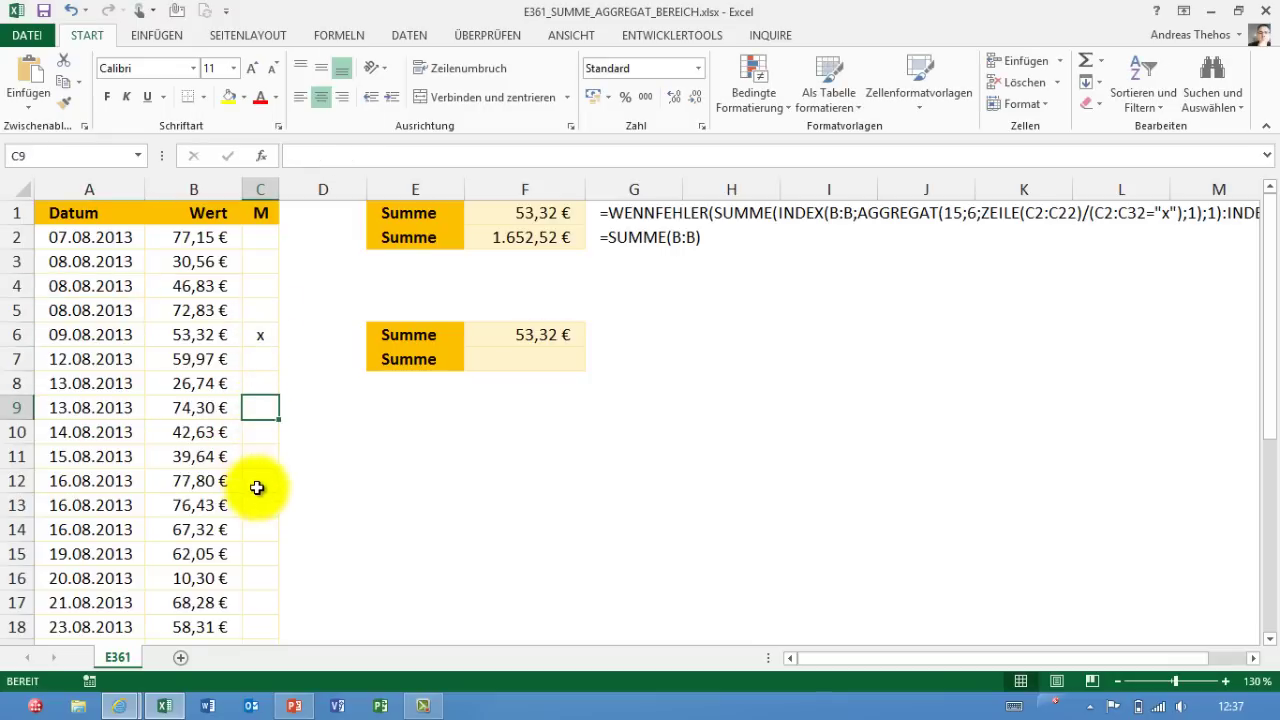
type("x")
- Start converting the data list $A$1:$C$32 into a table with Ctrl+T
left_click(314, 477)
left_click(175, 333)
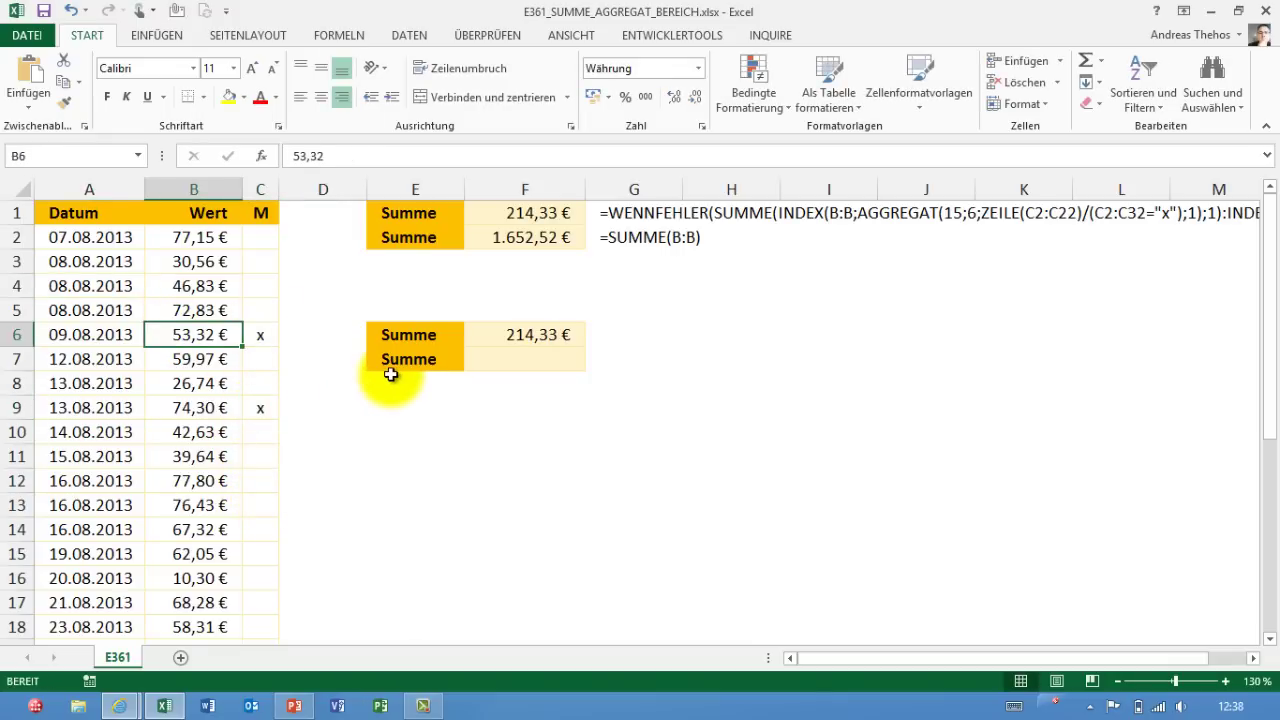
key("ctrl+t")
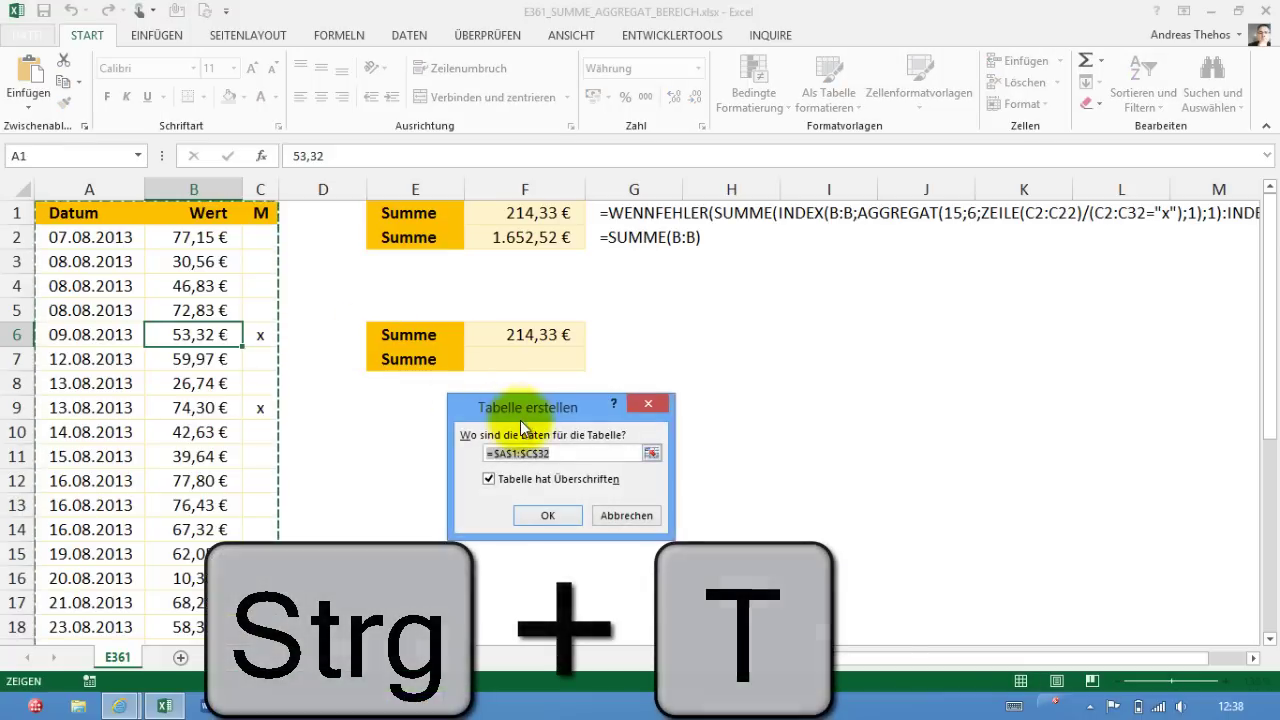
- Create table Tabelle1 with headers and apply a yellow table style
left_click(545, 517)
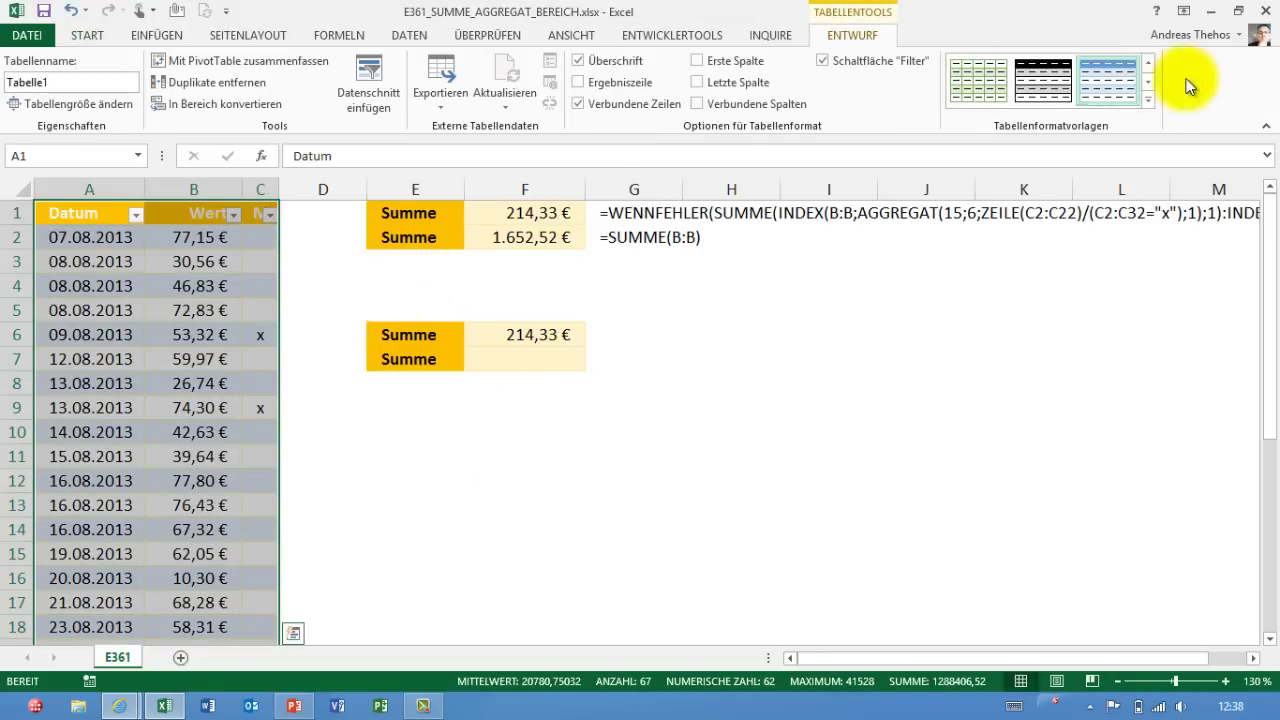
left_click(1148, 99)
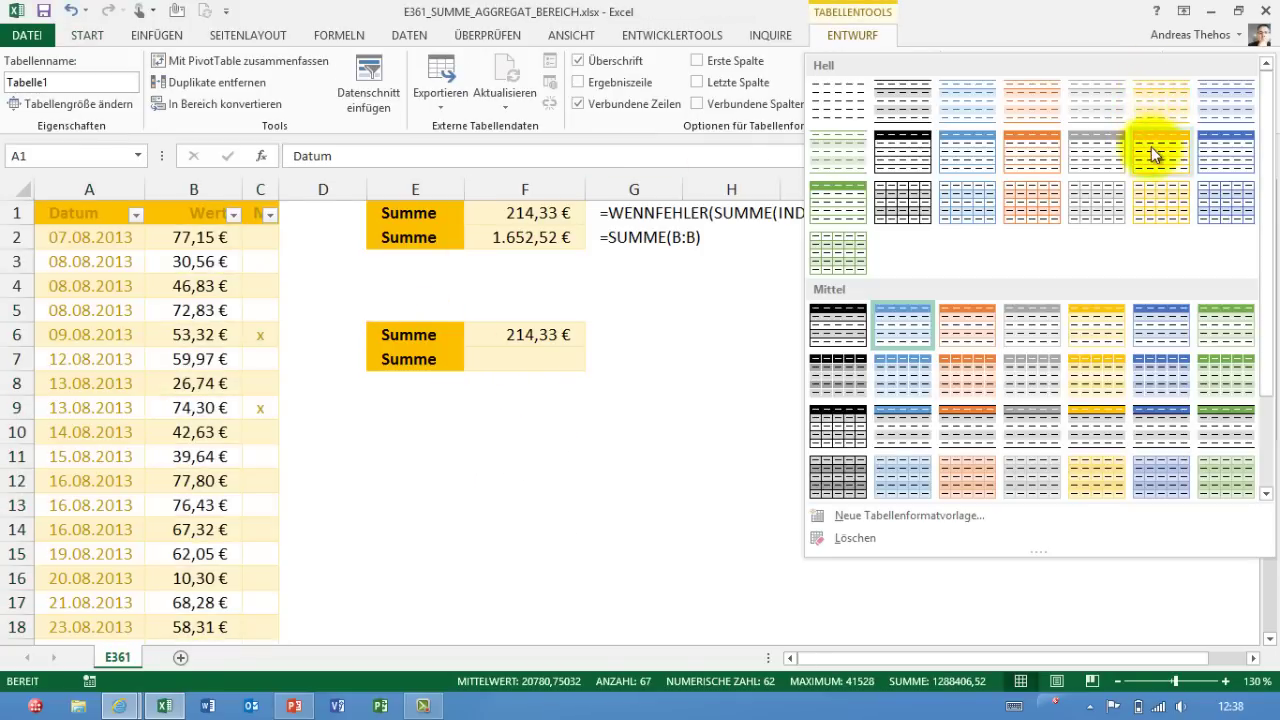
left_click(1157, 149)
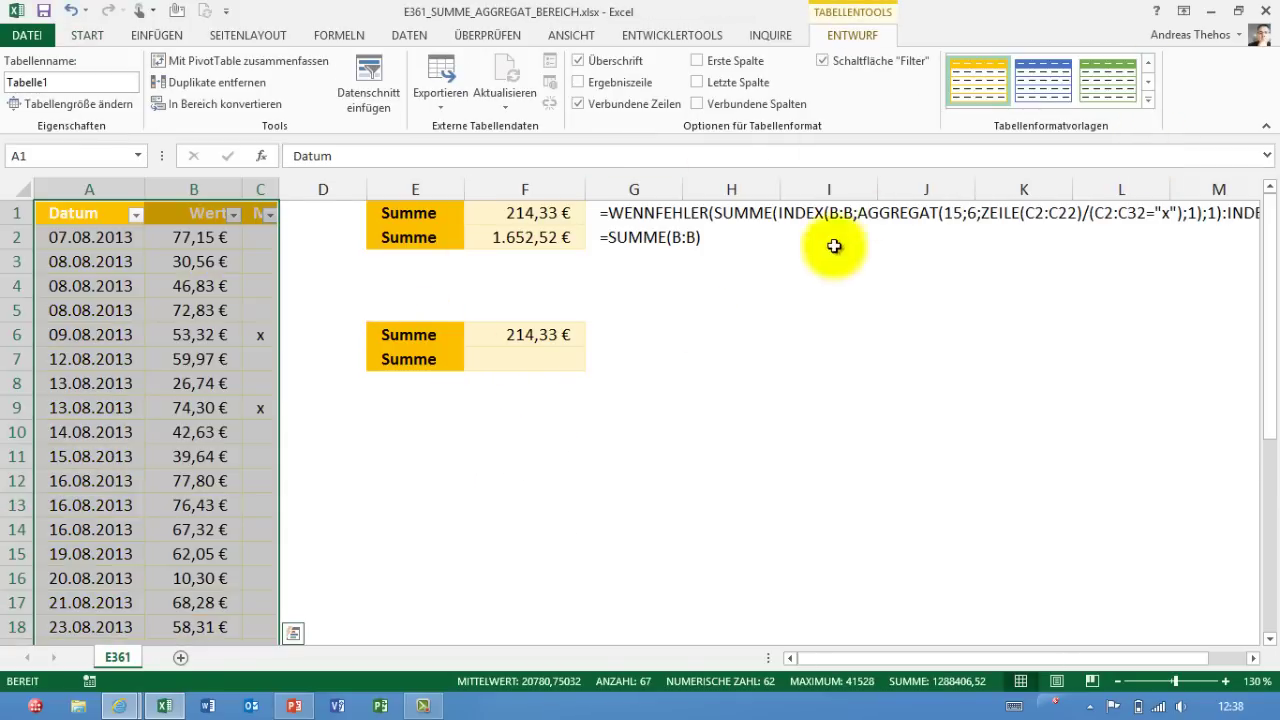
left_click(552, 338)
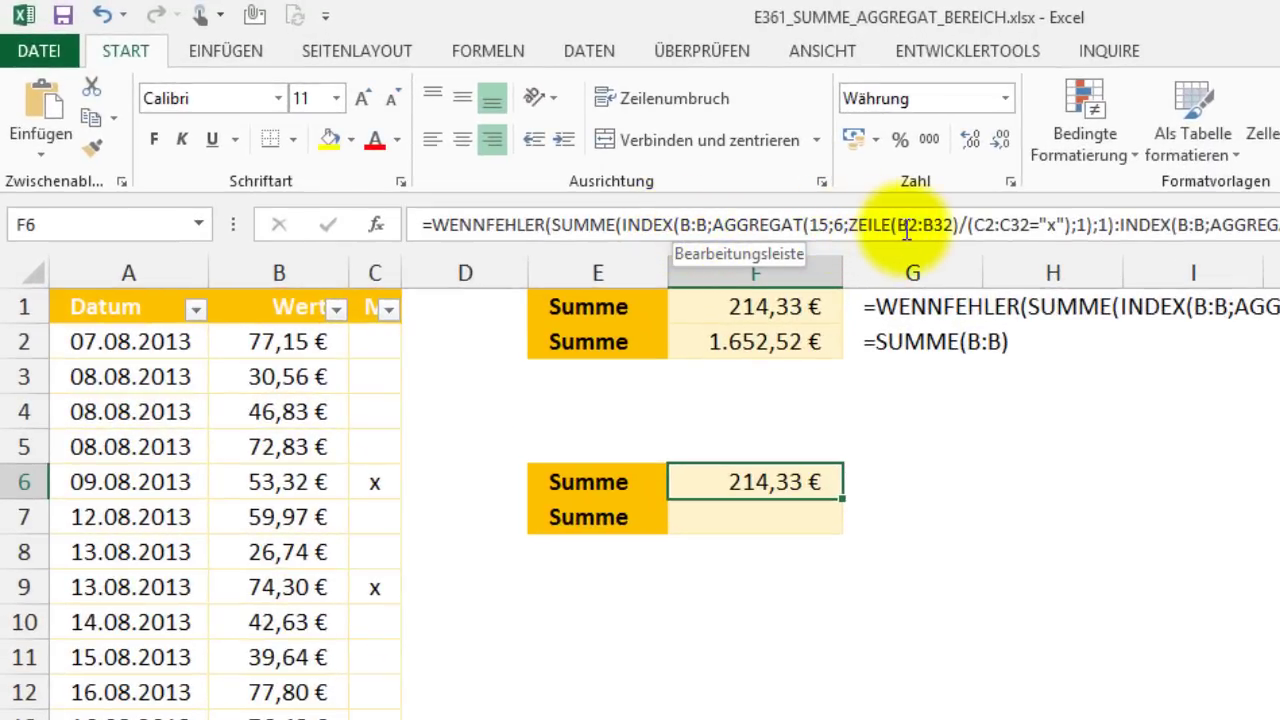
- In F6's first AGGREGAT, swap B2:B32 and C2:C32 for Tabelle1[Wert] and Tabelle1[M]
left_click_drag(903, 225, 957, 223)
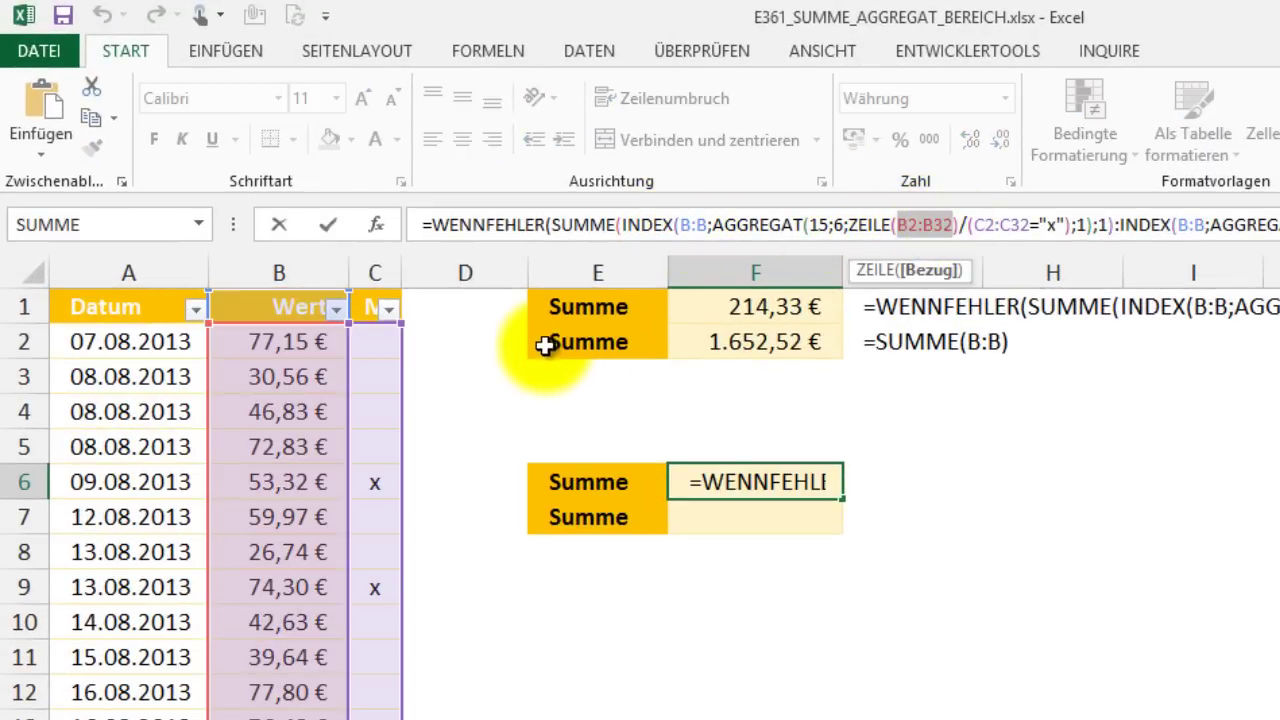
left_click(307, 275)
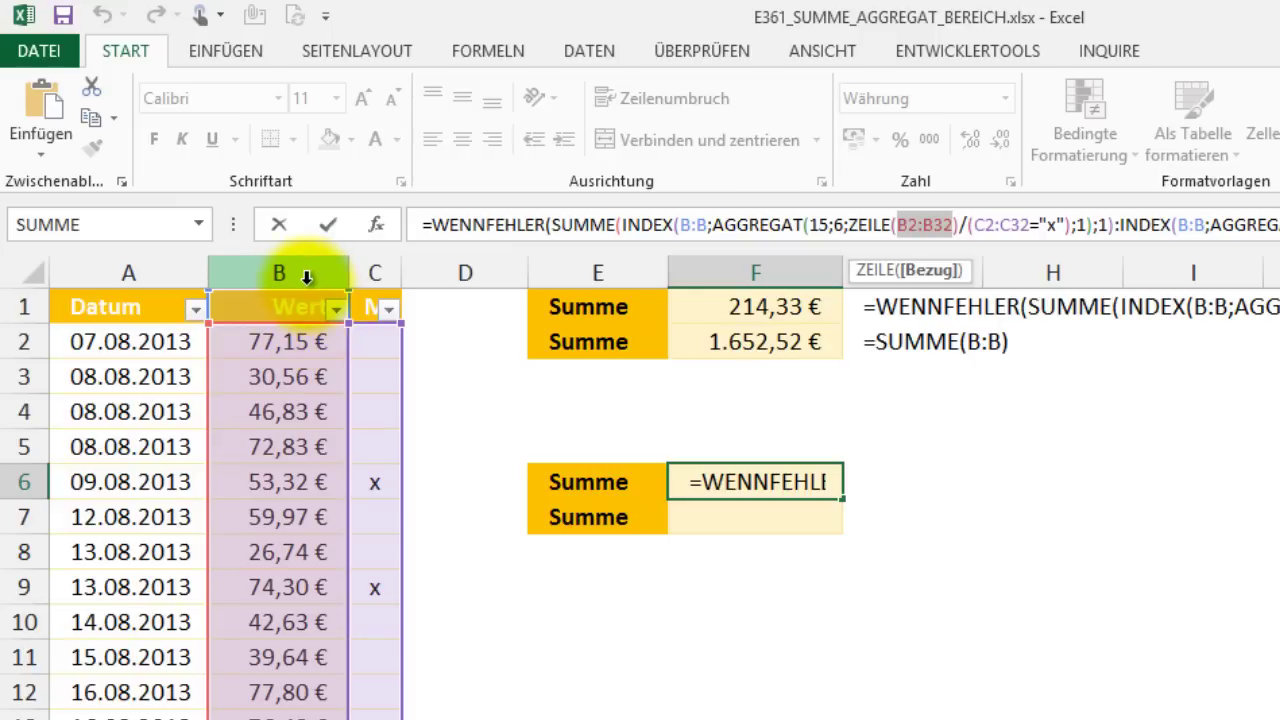
left_click(307, 277)
left_click(301, 285)
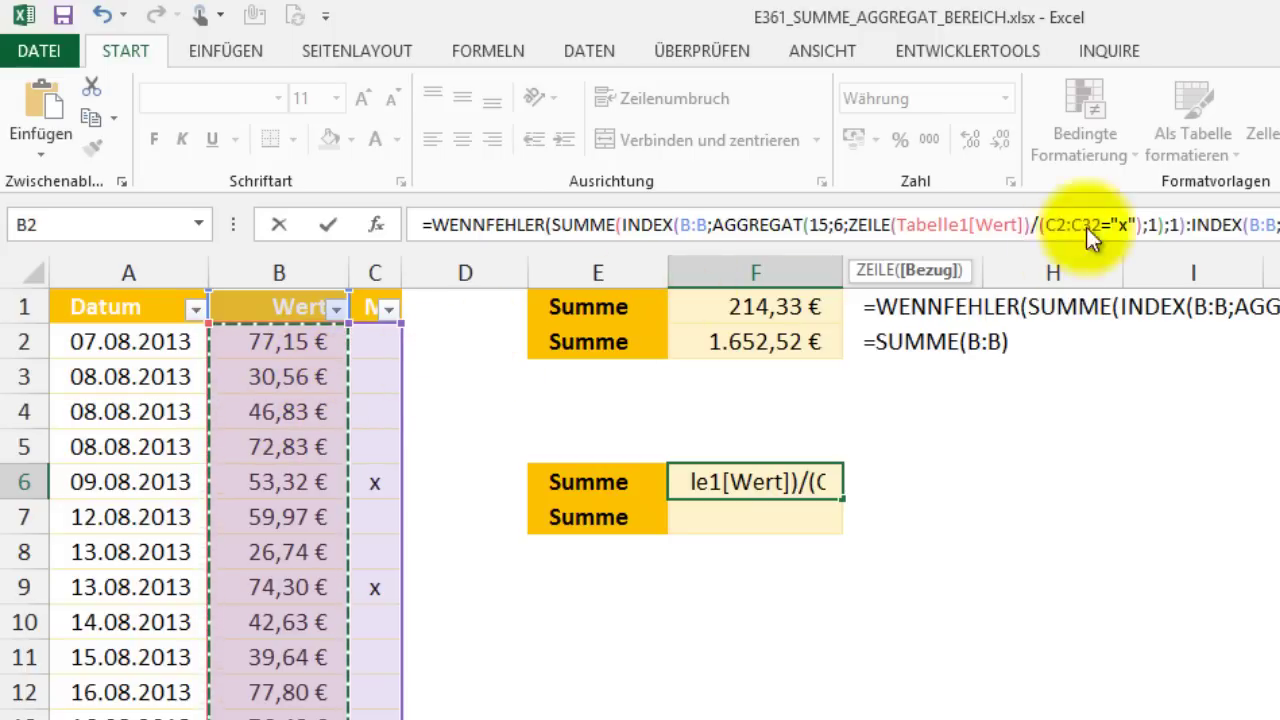
left_click_drag(1045, 225, 1101, 225)
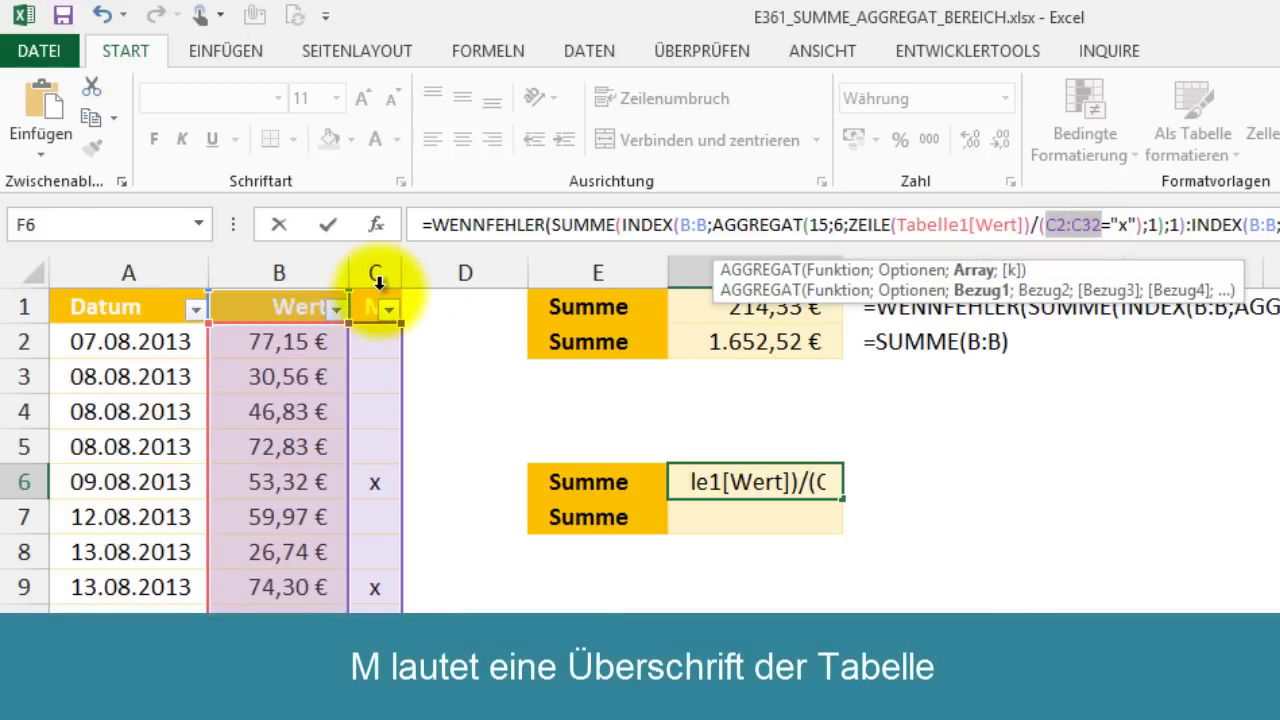
left_click(379, 283)
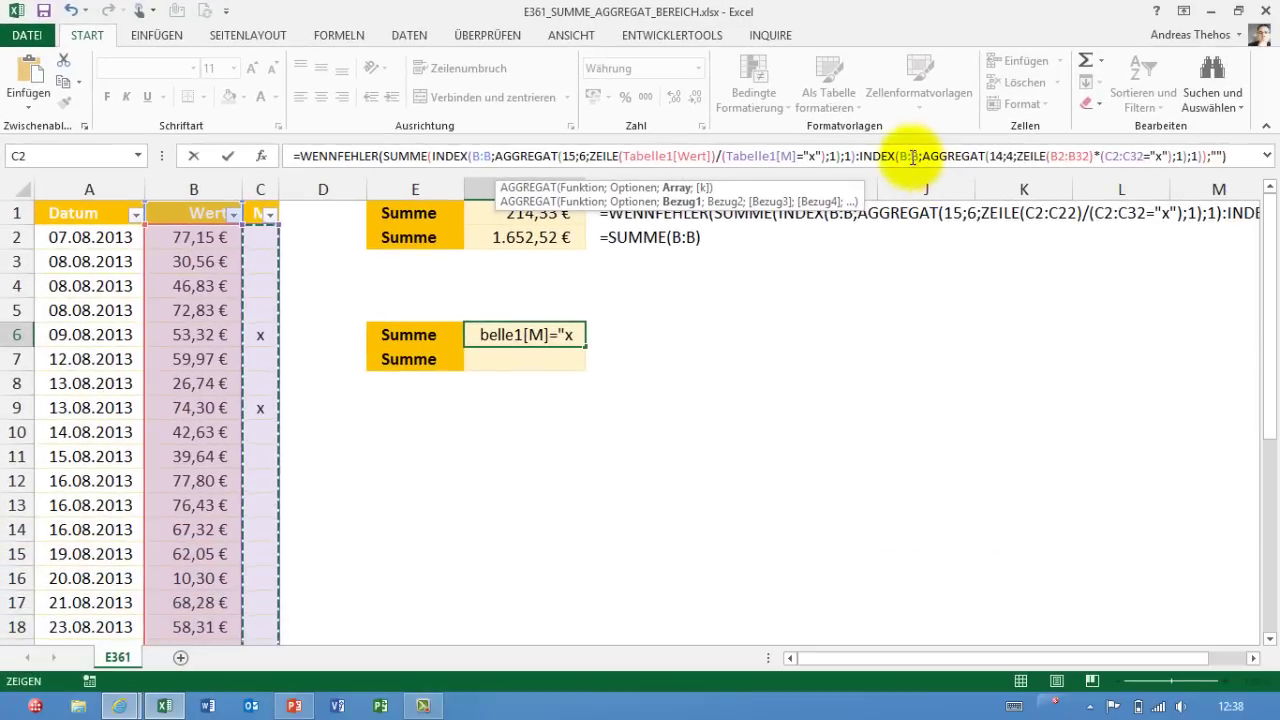
- Make the same Tabelle1[Wert] and Tabelle1[M] replacement in the second AGGREGAT
left_click_drag(1052, 157, 1084, 160)
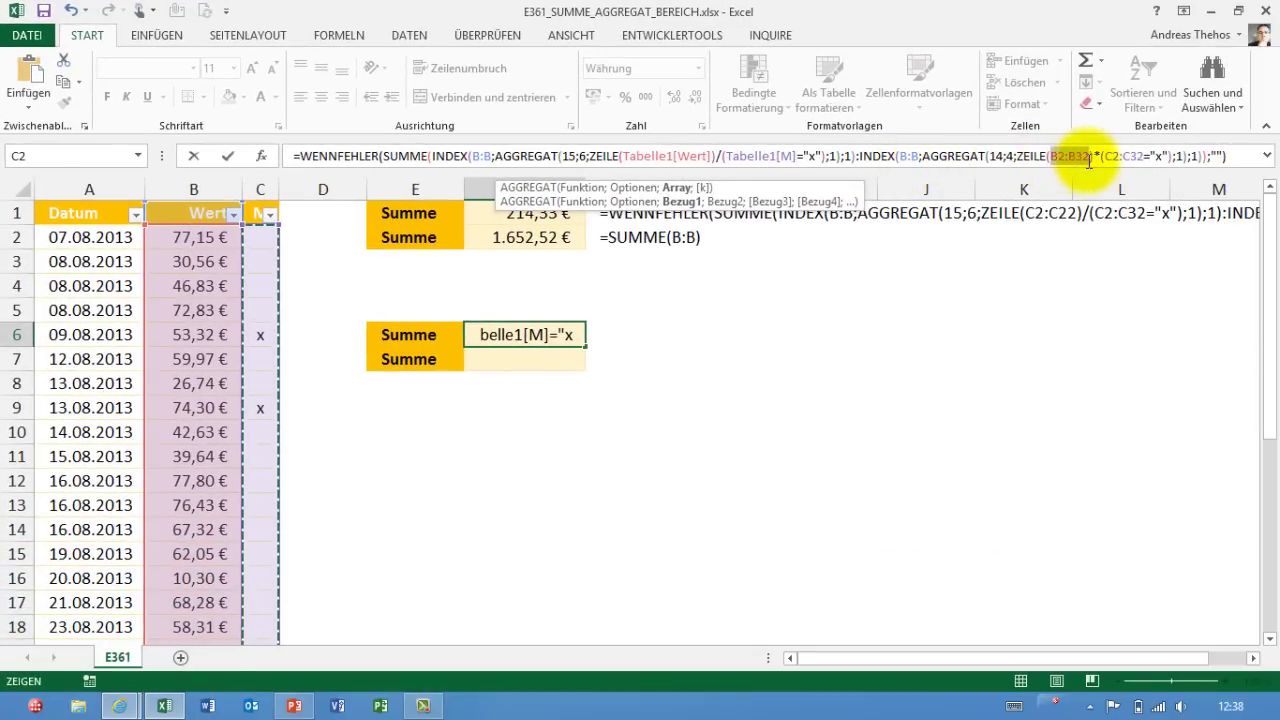
left_click(204, 193)
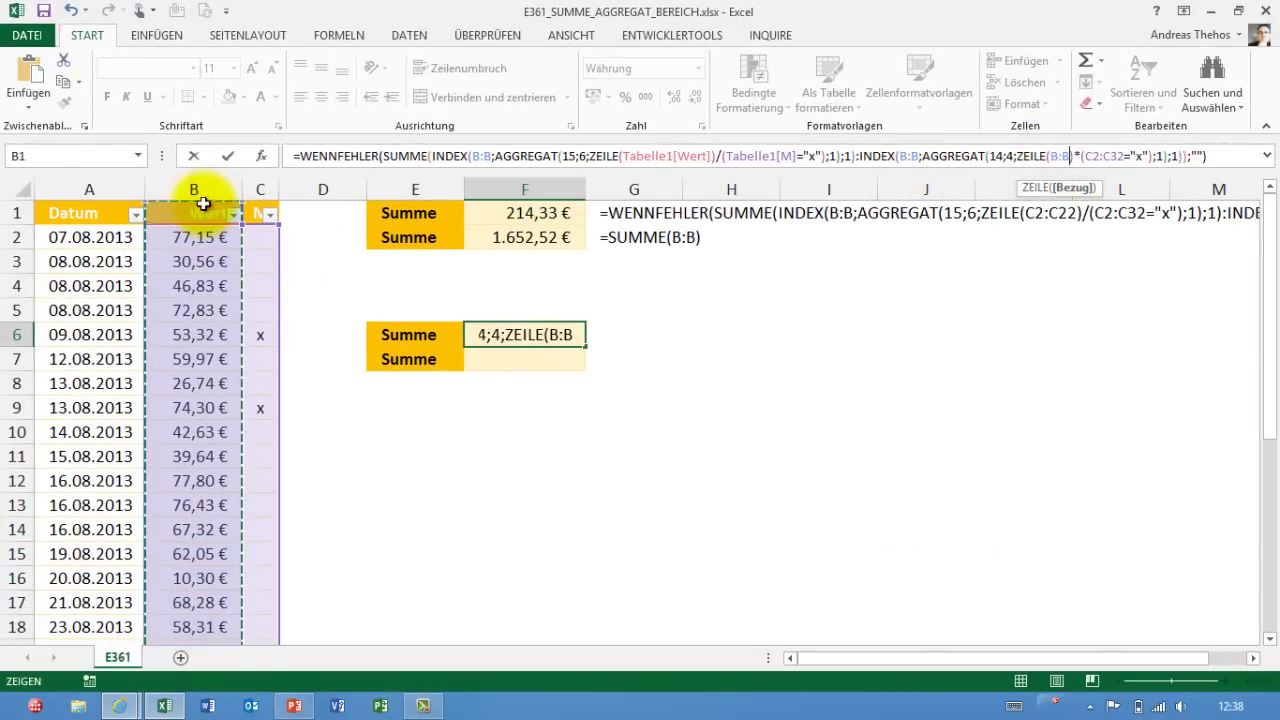
left_click(204, 204)
left_click_drag(1152, 157, 1182, 159)
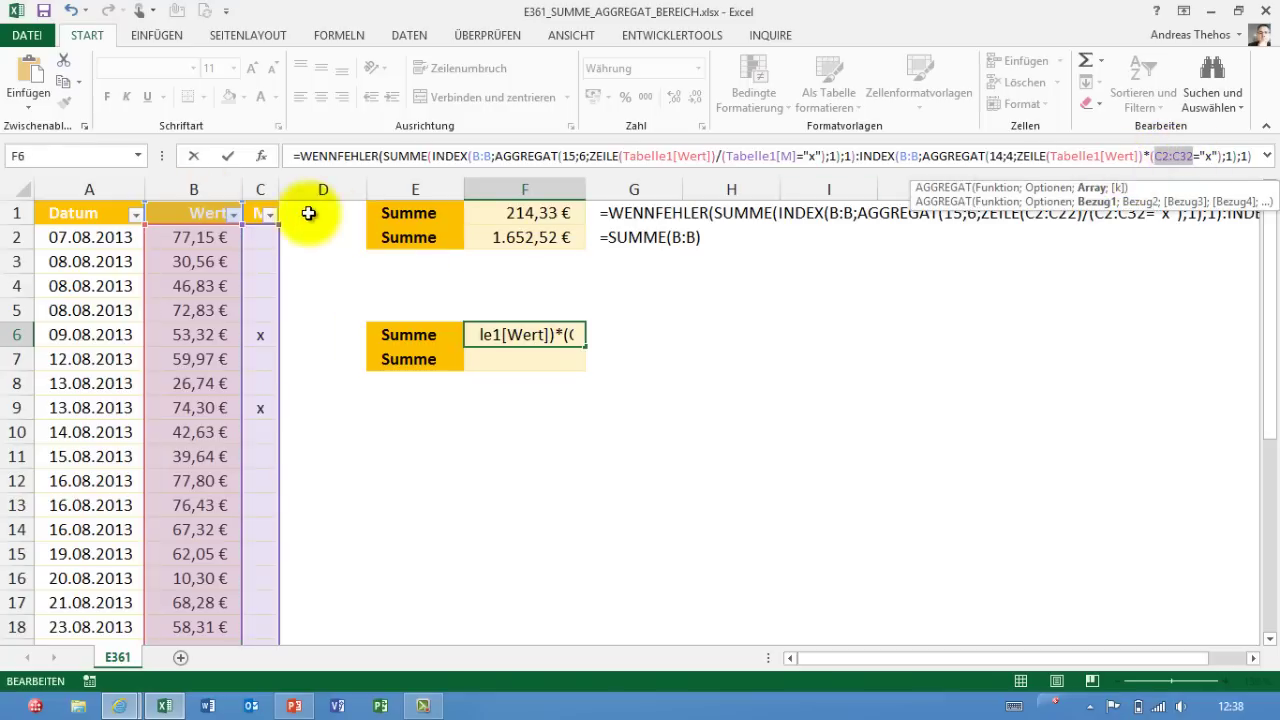
left_click(266, 193)
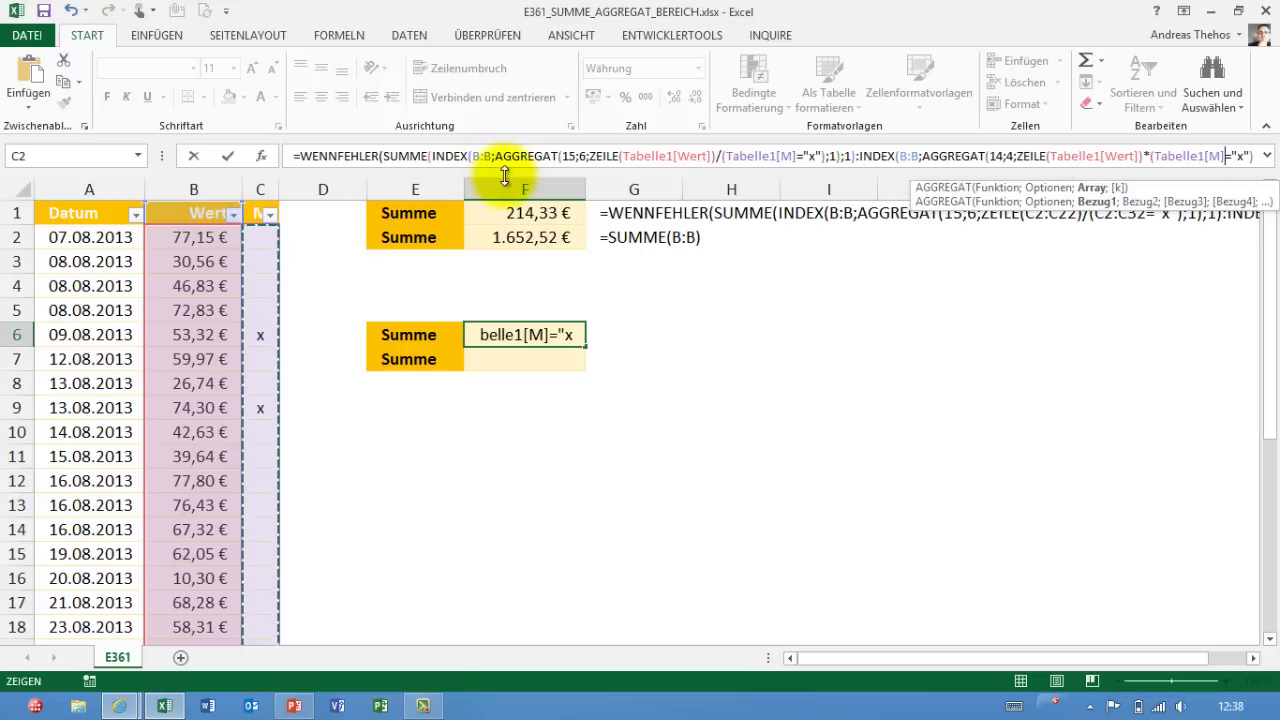
key("Return")
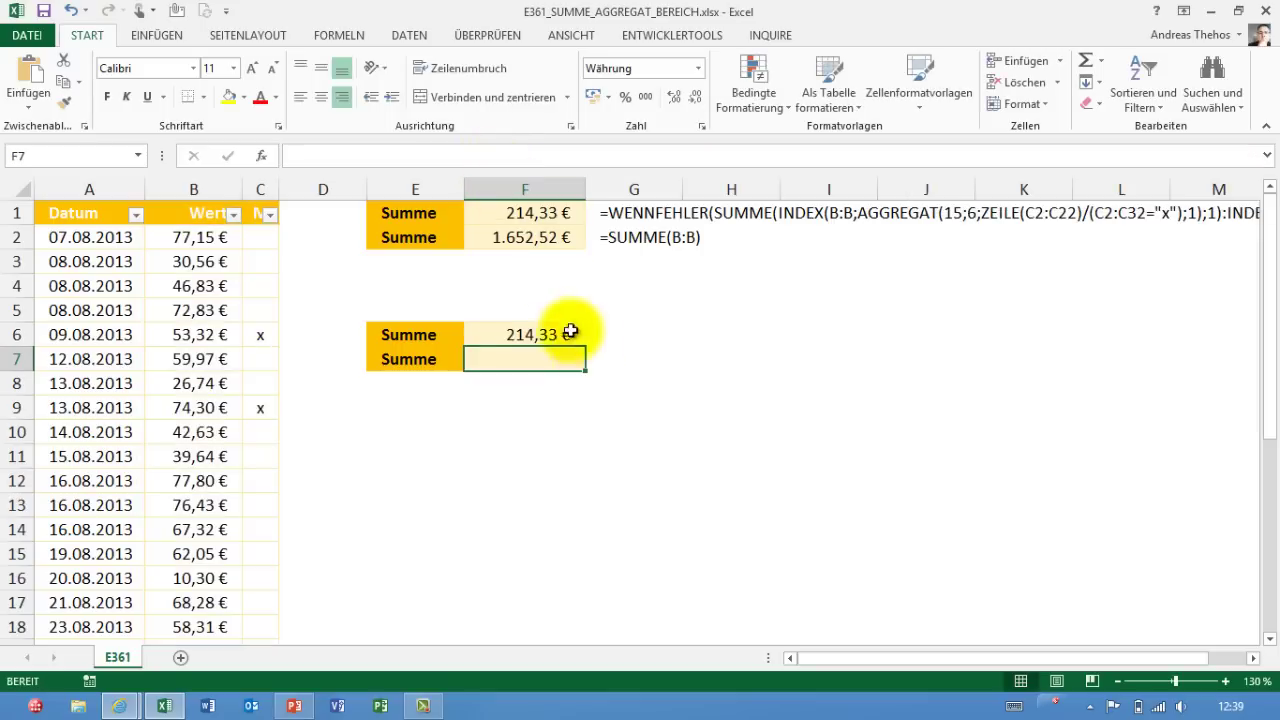
- Rename the table Tabelle1 to tab_Kontoauszug and review F6's updated references
left_click(548, 328)
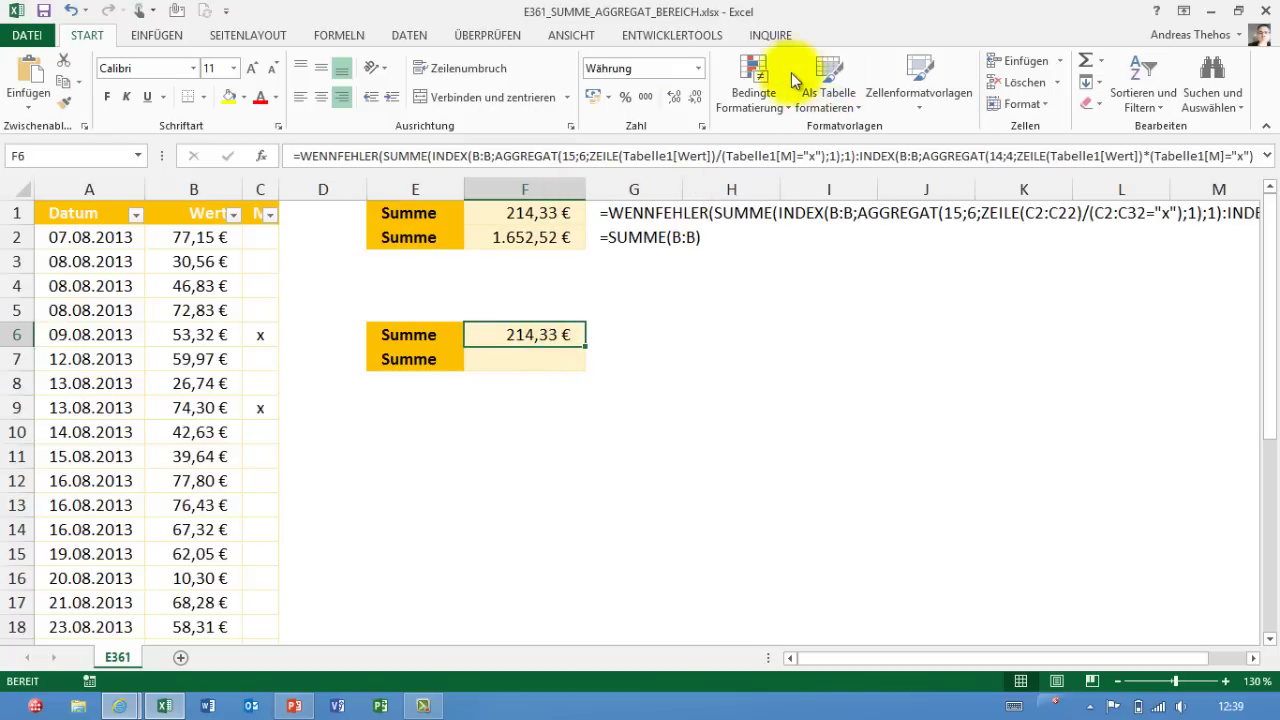
left_click(160, 362)
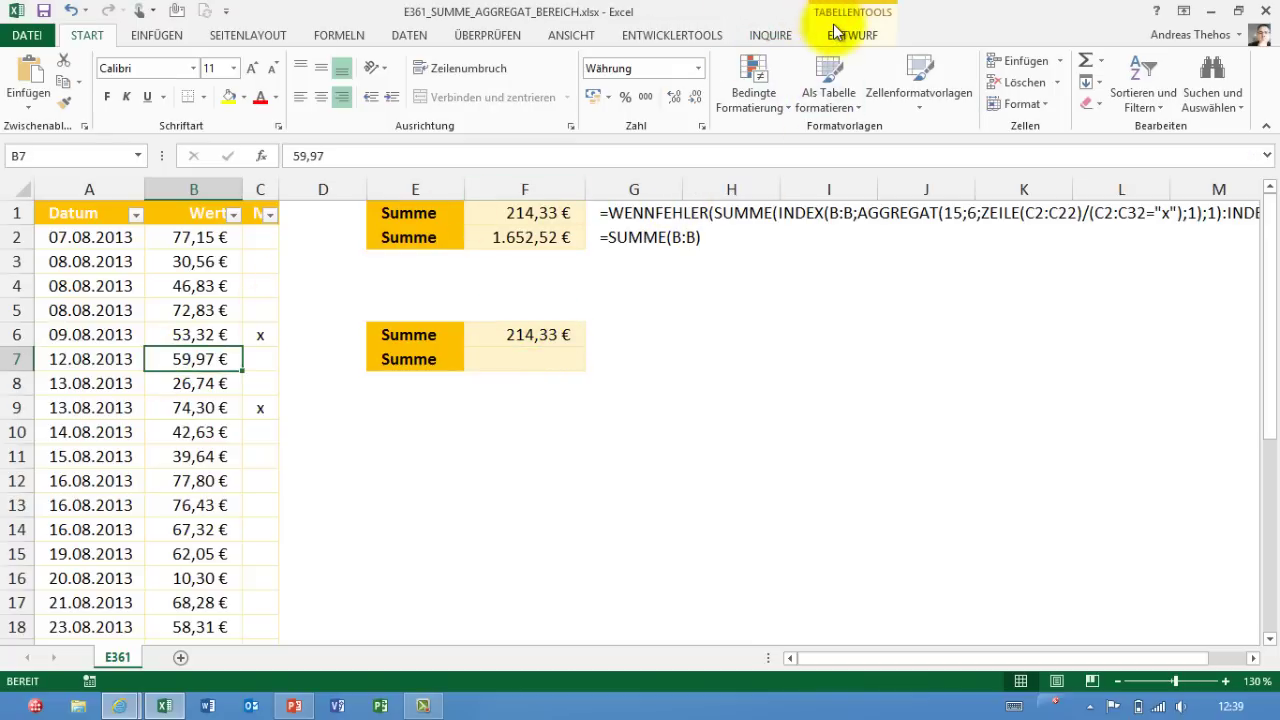
left_click(834, 34)
left_click(8, 84)
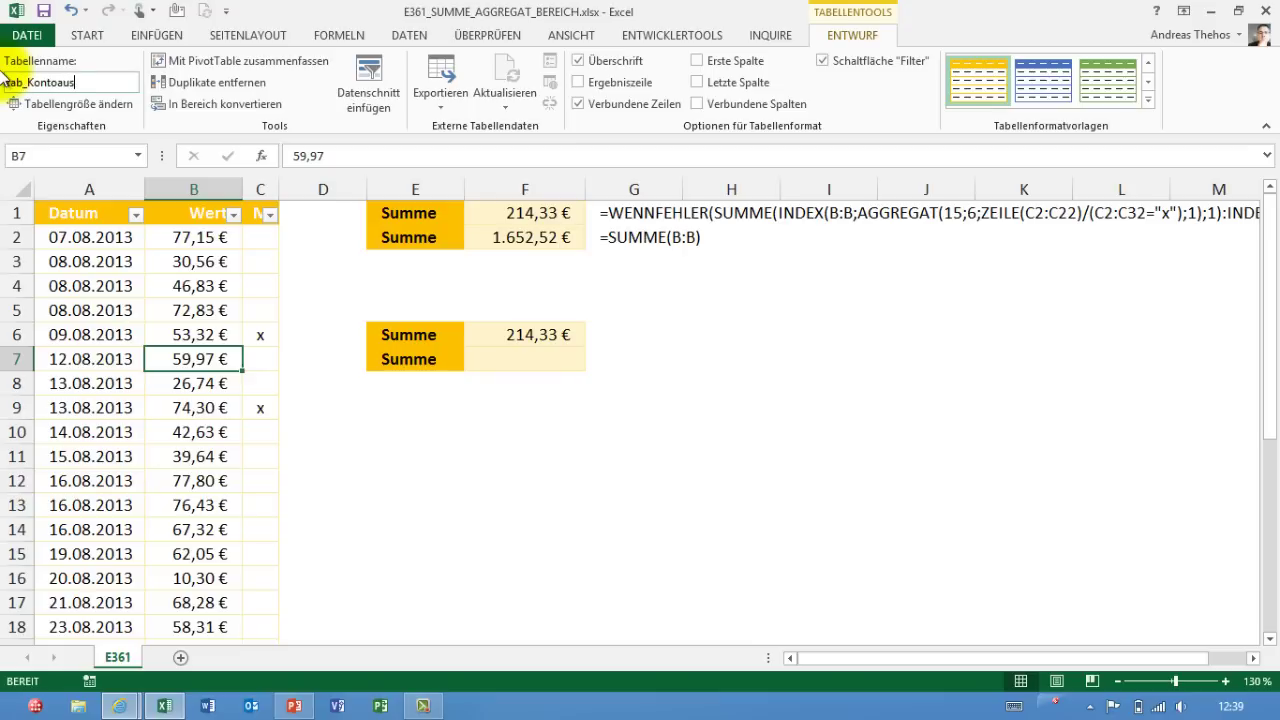
left_click(523, 334)
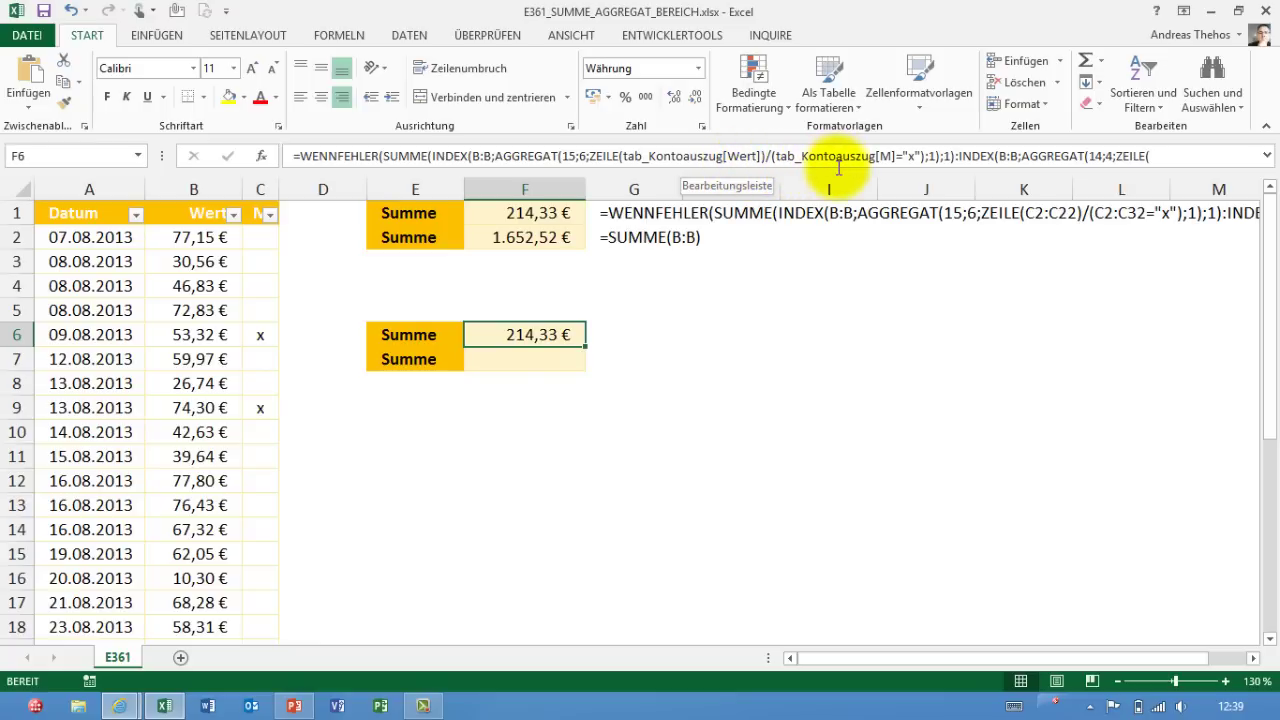
left_click_drag(835, 180, 837, 196)
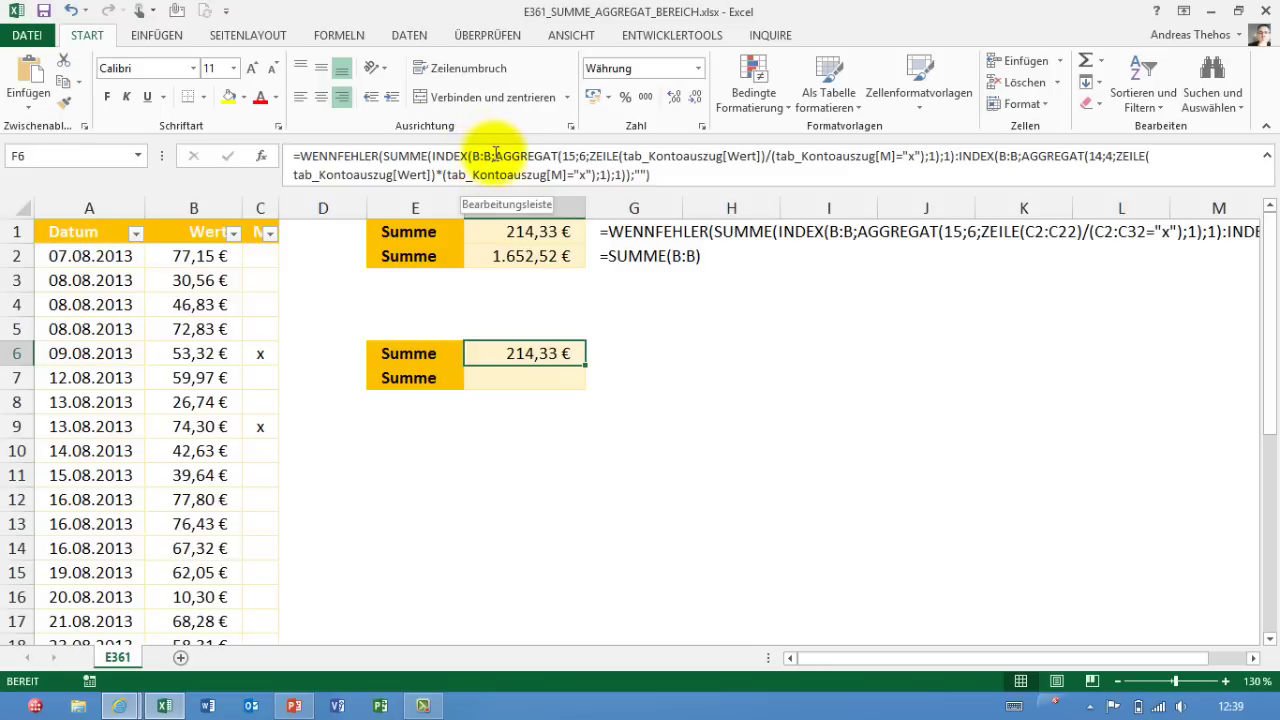
- Use tab_Kontoauszug[Wert] in the first INDEX and add a -1 row offset
left_click(477, 161)
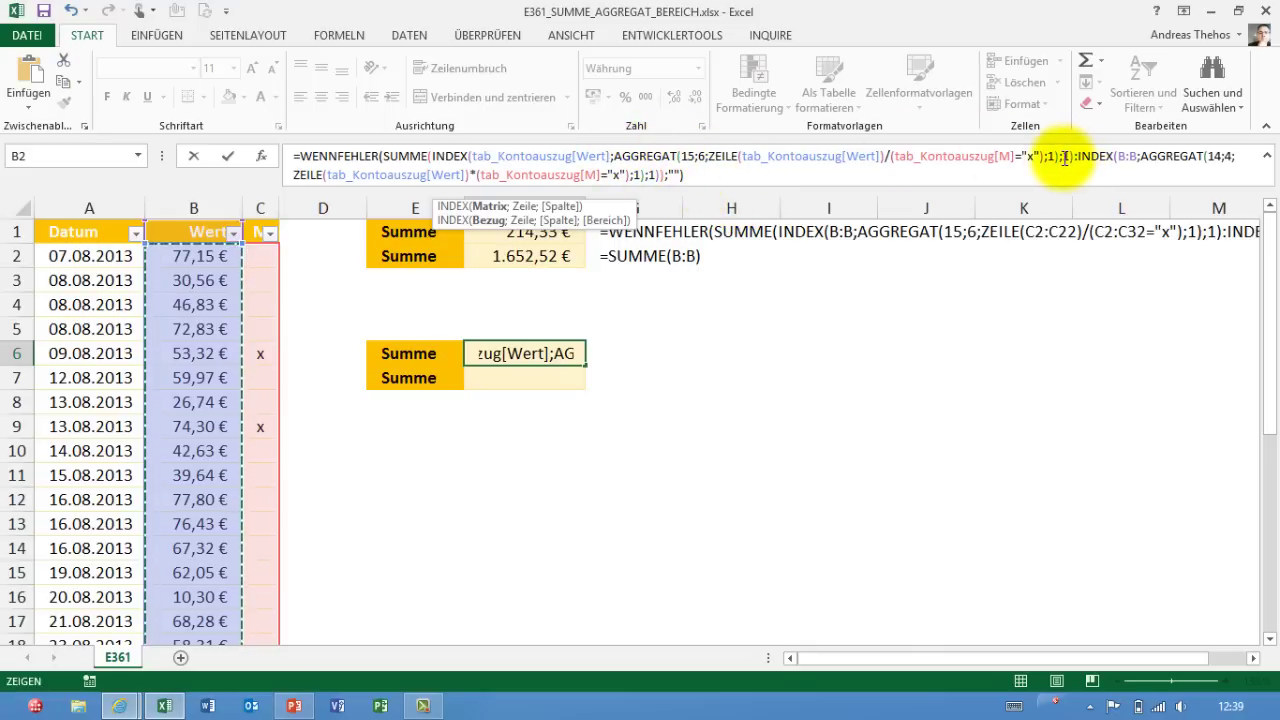
left_click(1059, 157)
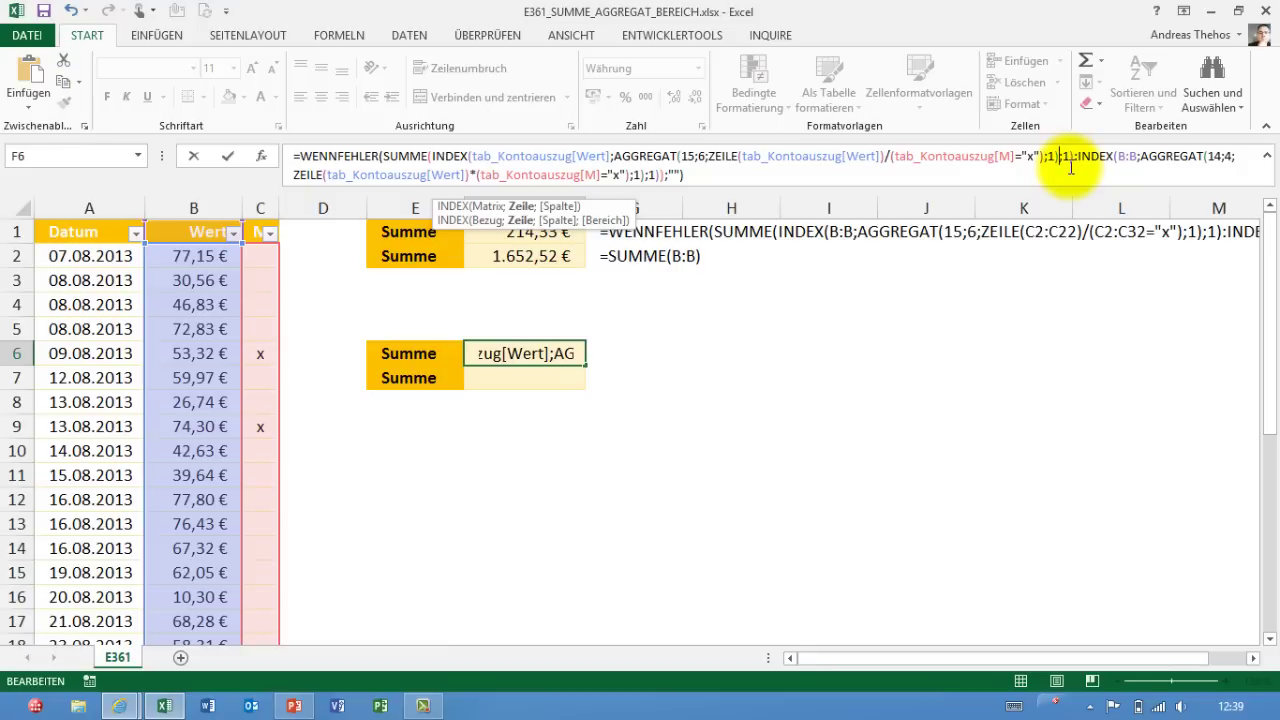
type("-1")
key("Return")
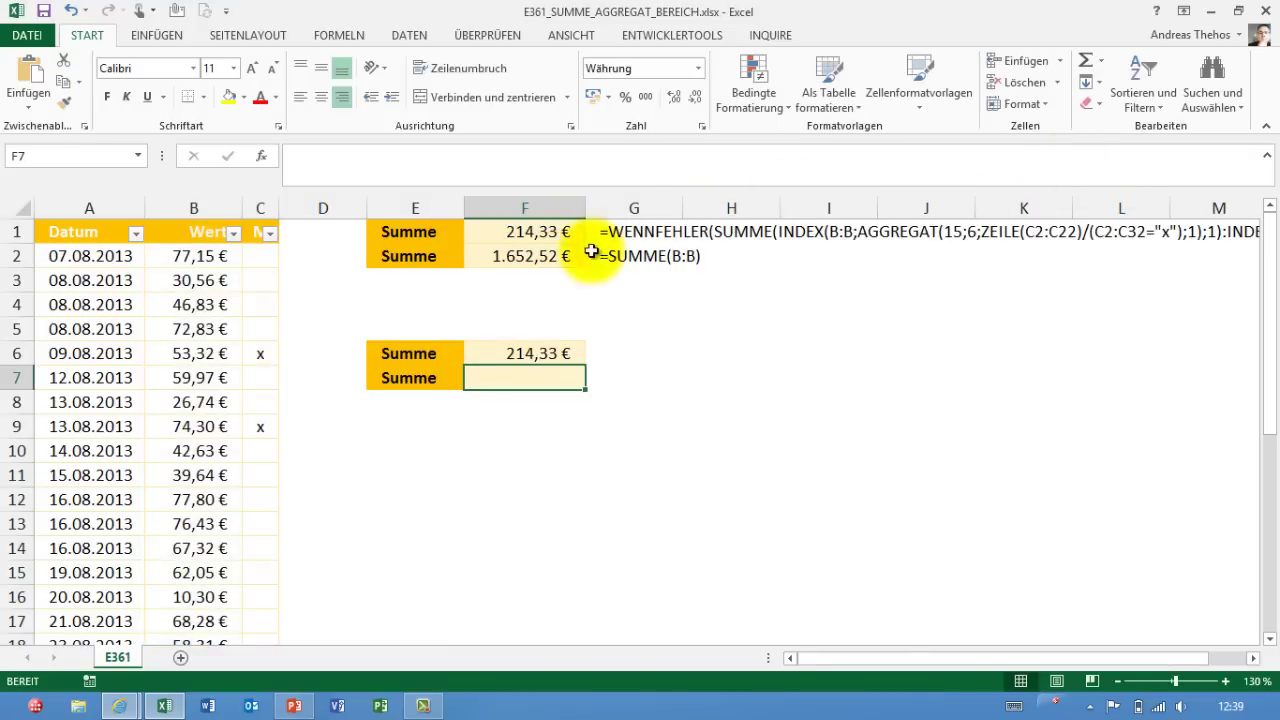
- Replace the second INDEX's B:B with tab_Kontoauszug[Wert]
left_click(520, 357)
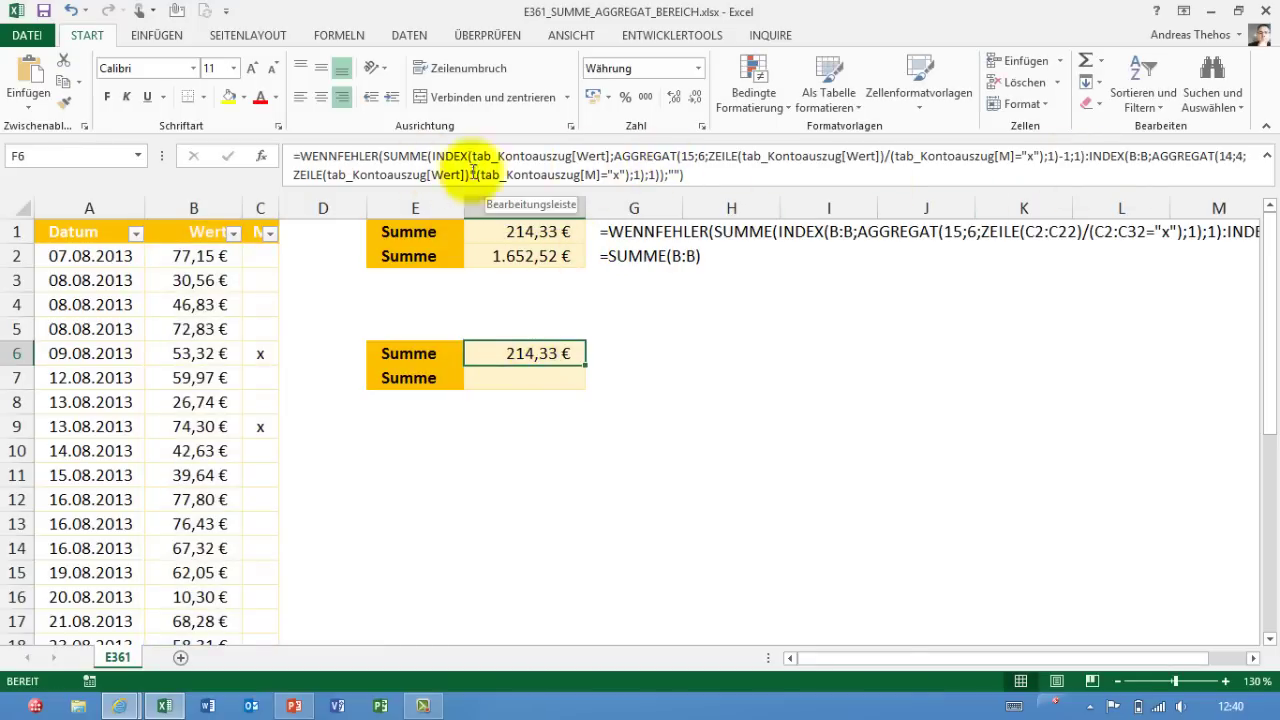
left_click_drag(1131, 157, 1143, 157)
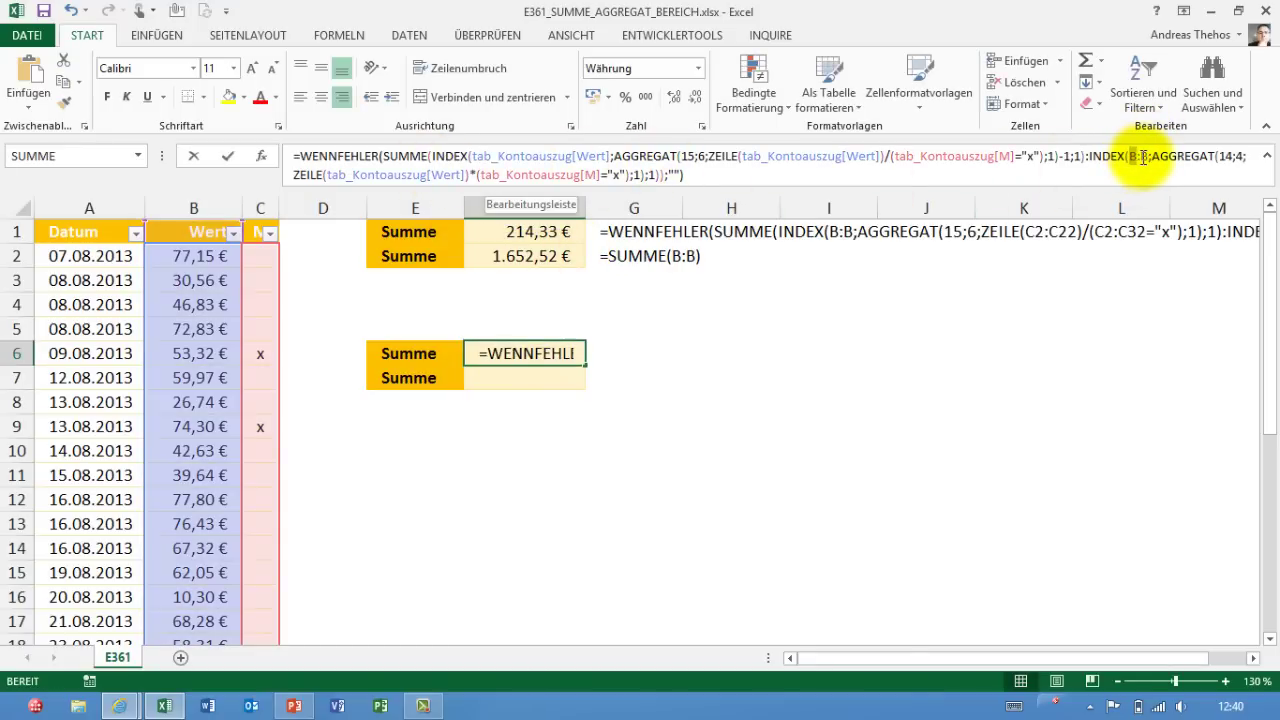
left_click(210, 217)
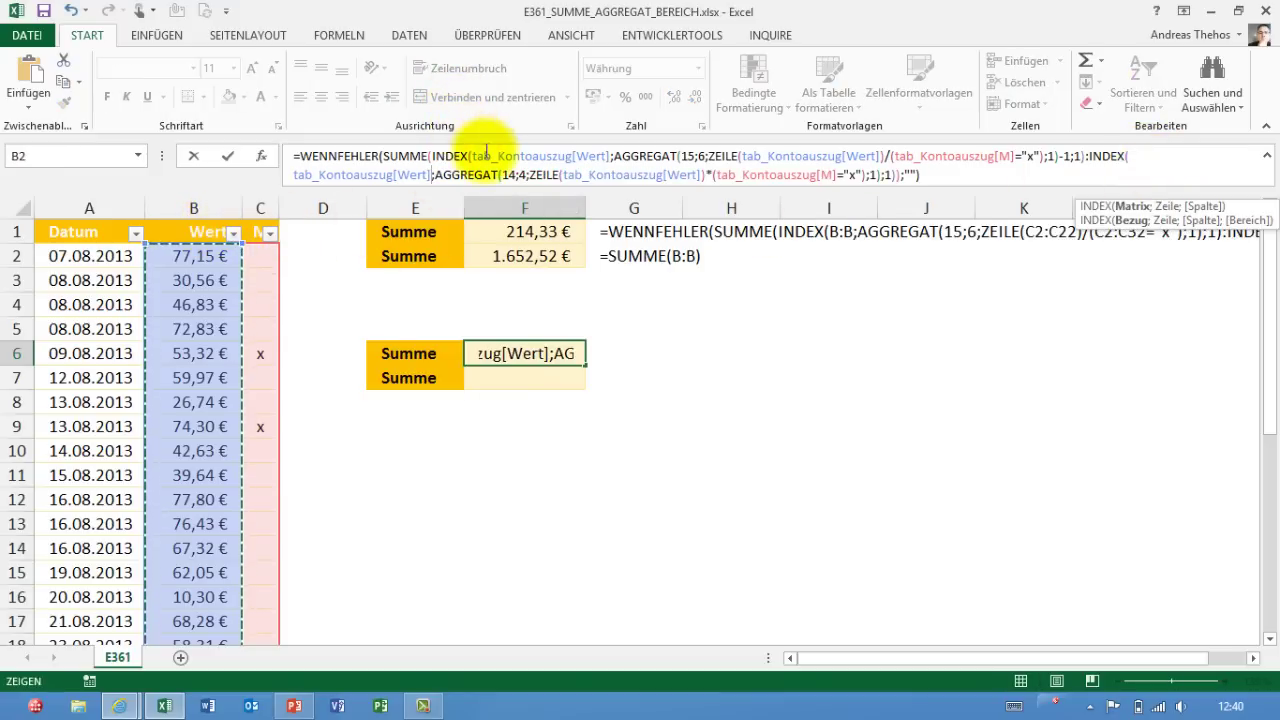
left_click(900, 176)
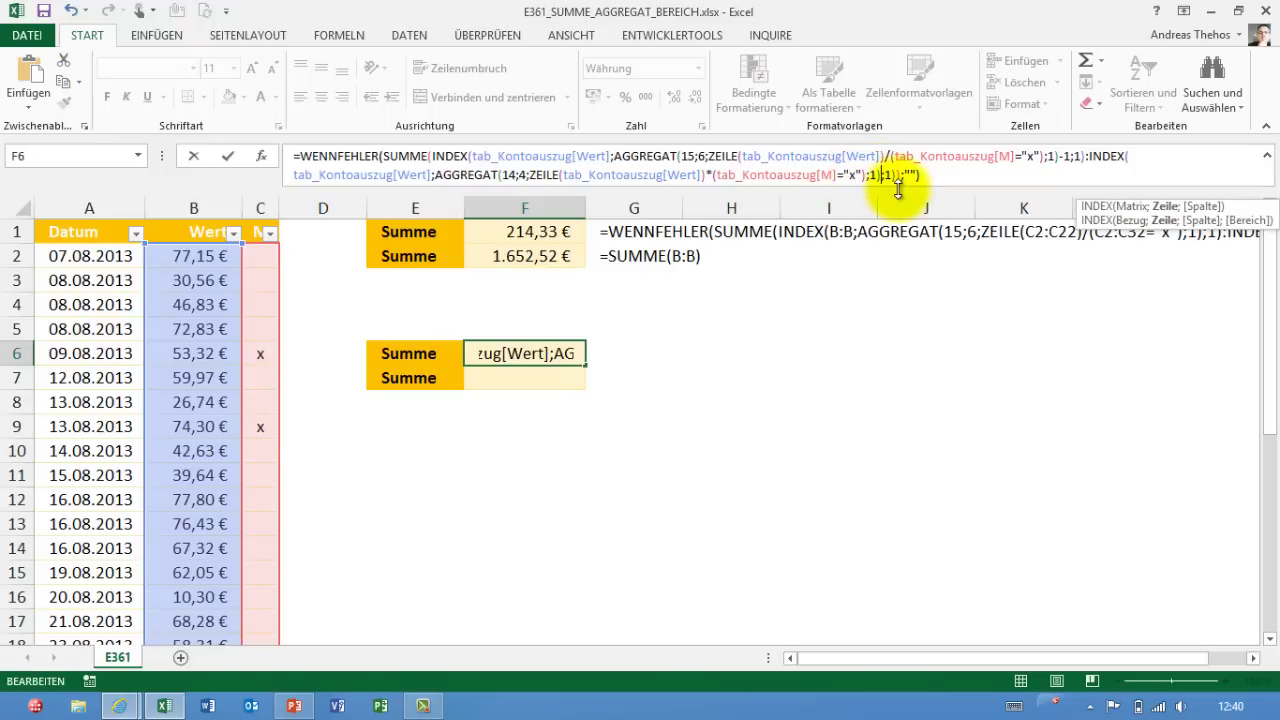
type(")-1")
key("Return")
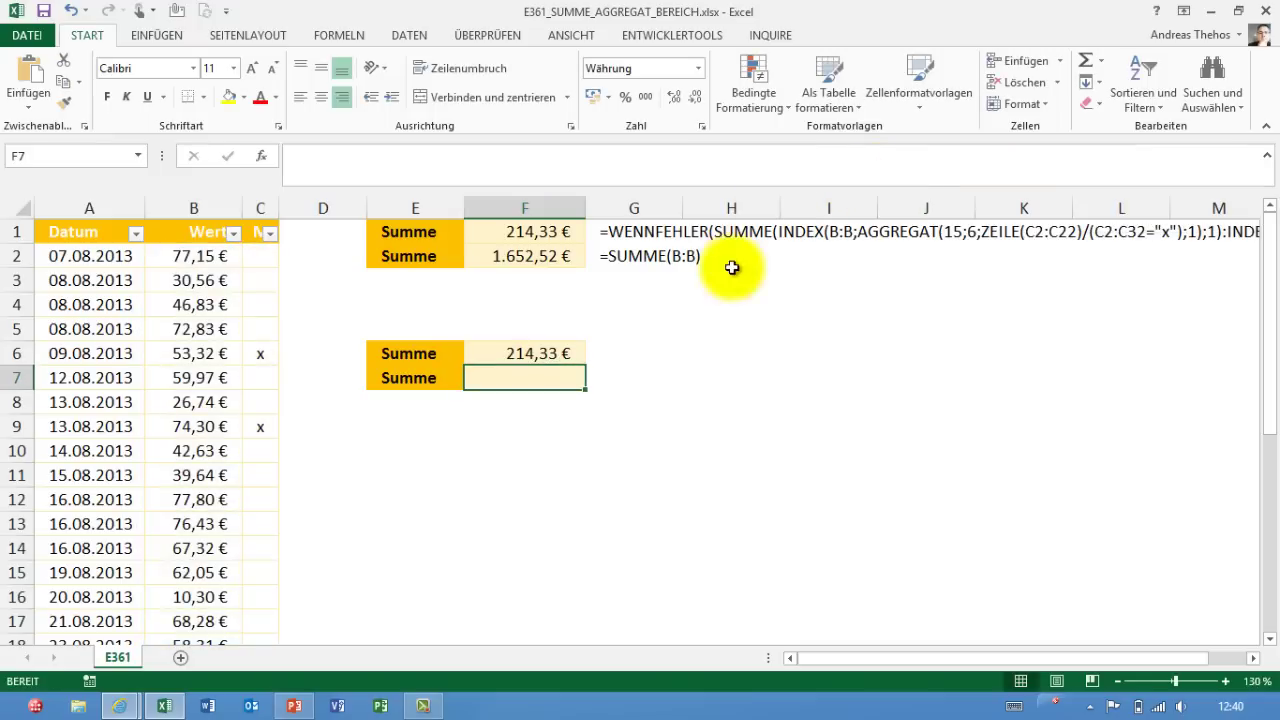
- Move the start x from C6 to C4 and confirm B4:B9 totals 333,99 €
left_click(258, 353)
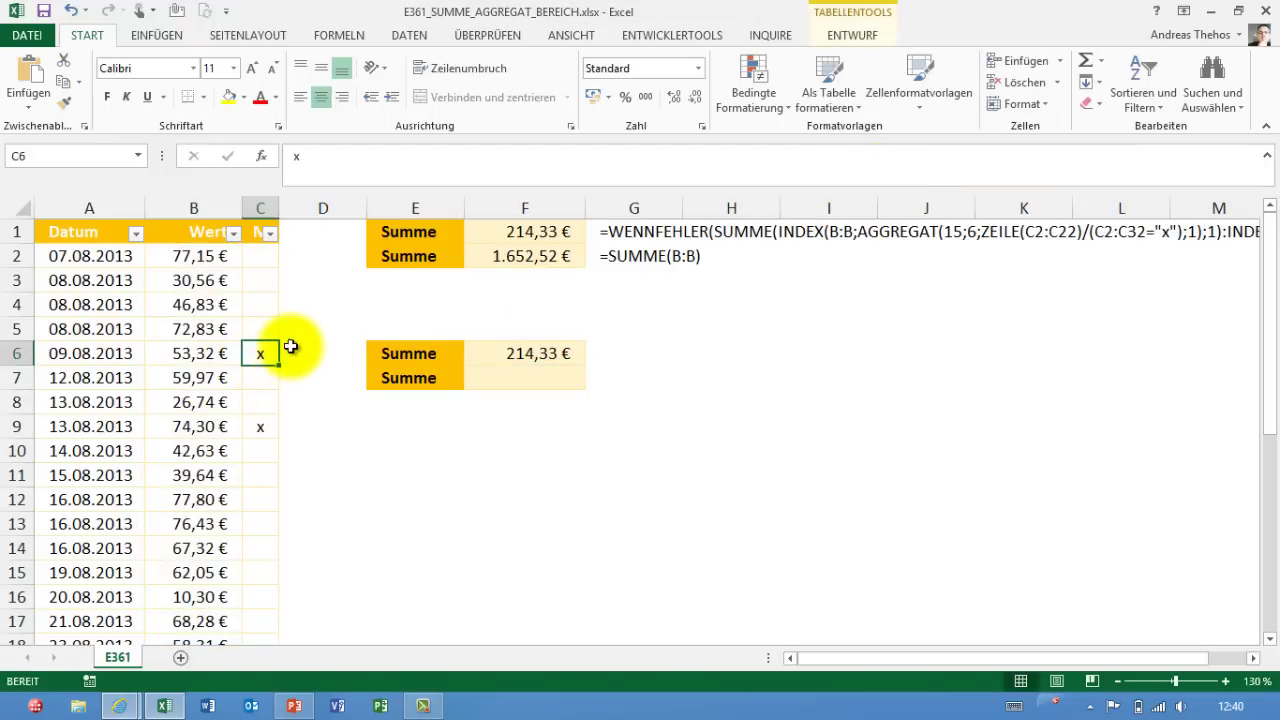
key("Delete")
left_click(258, 300)
type("x")
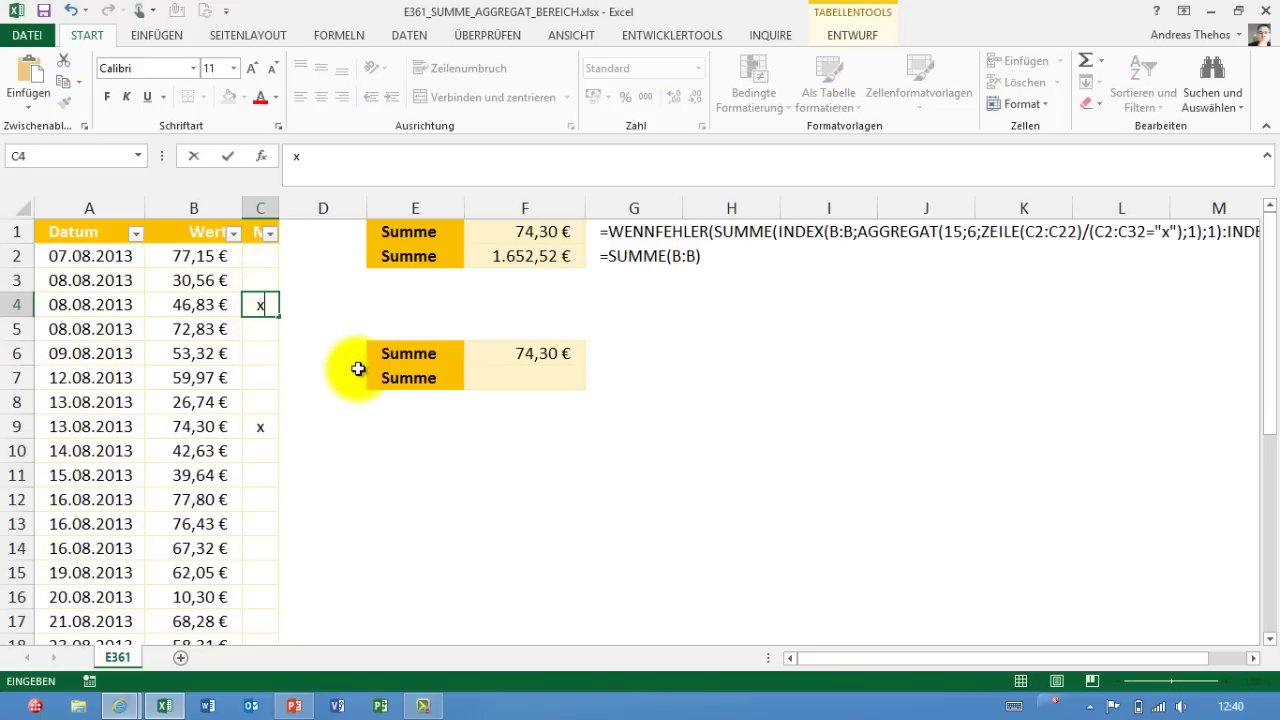
left_click(345, 400)
left_click_drag(238, 300, 215, 430)
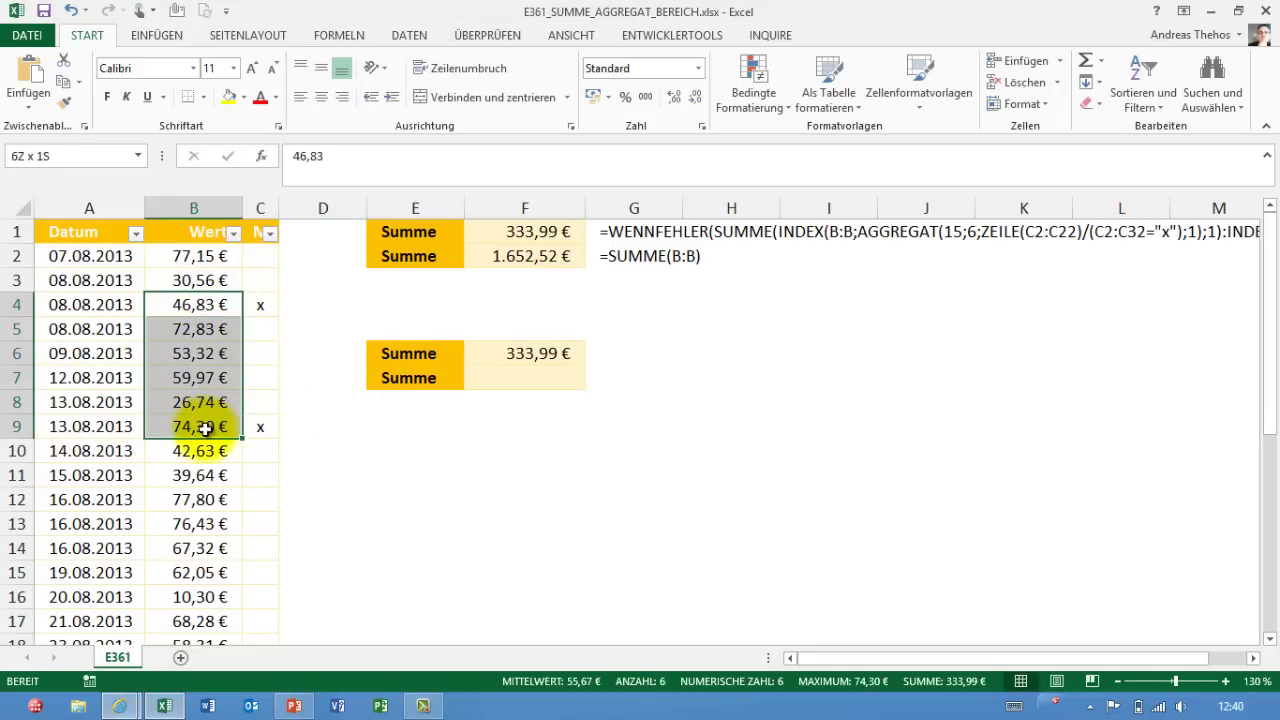